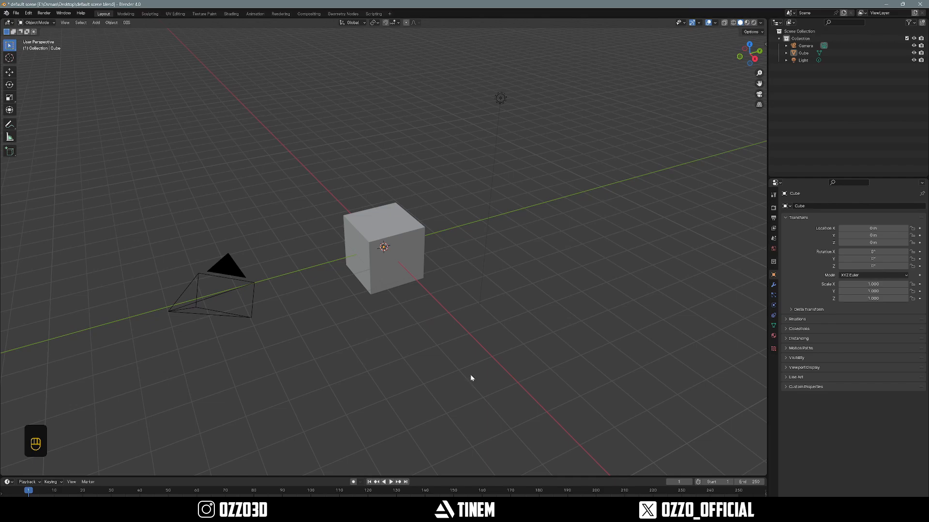
Orbit around the cube and view it from the top, right and back preset viewpoints, finishing in an angled perspective view.
mouse_move(483, 371)
middle_down()
mouse_move(334, 367)
mouse_move(594, 359)
mouse_move(441, 388)
mouse_move(487, 354)
mouse_move(492, 377)
mouse_move(479, 378)
middle_up()
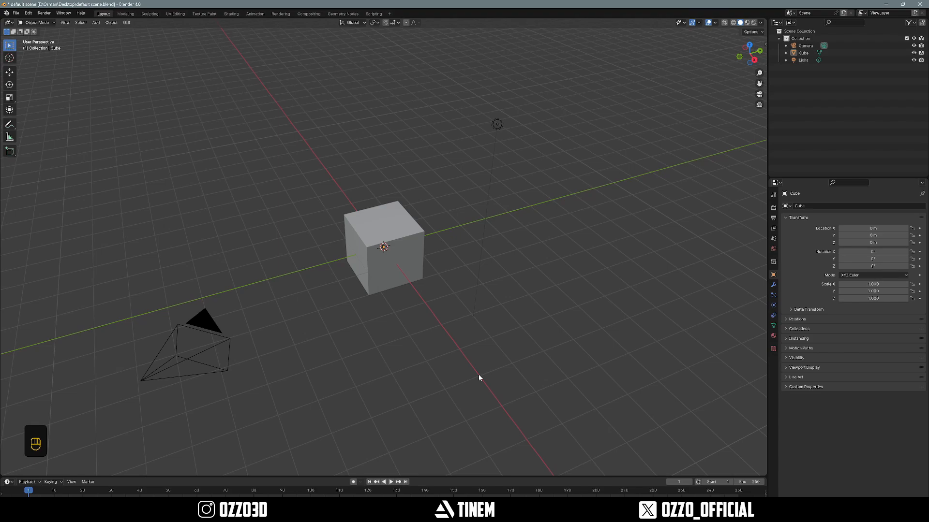
middle_drag(474, 383, 482, 356)
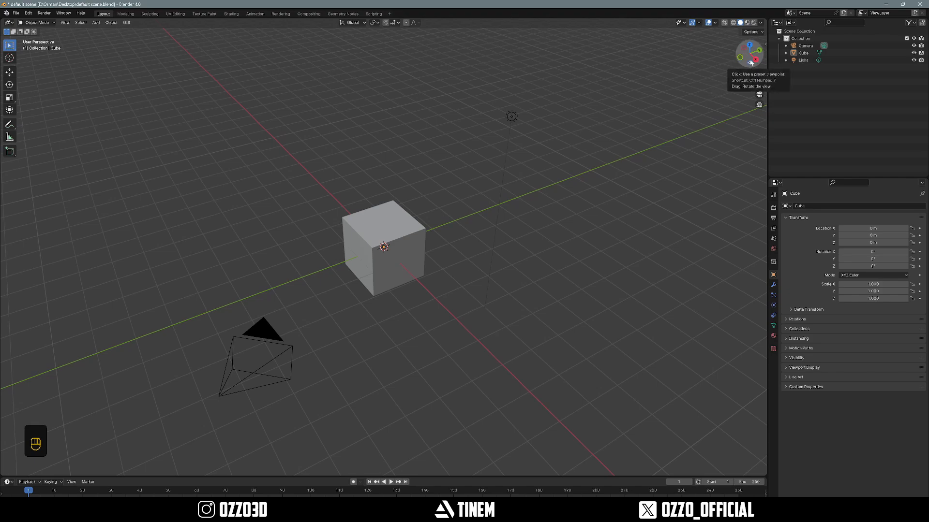
drag(749, 60, 690, 69)
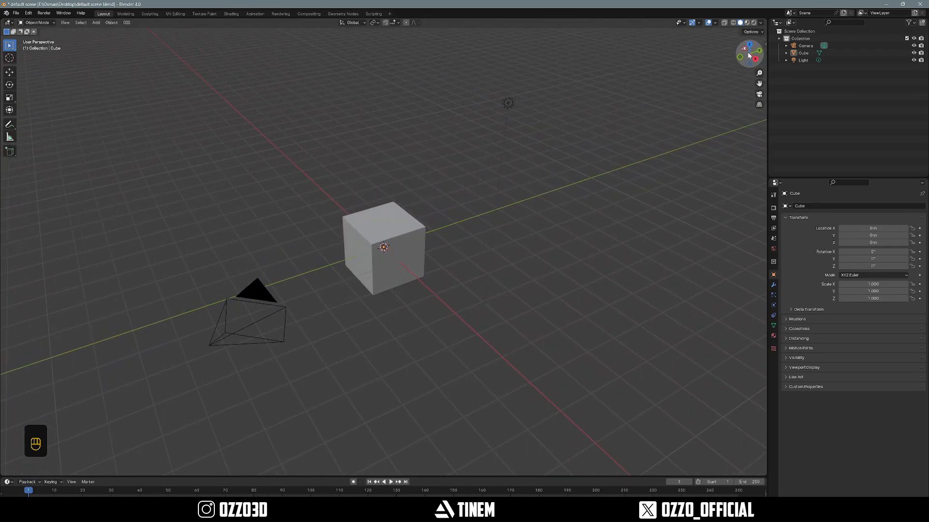
mouse_move(748, 61)
mouse_down()
mouse_move(757, 73)
mouse_move(757, 58)
mouse_move(745, 65)
mouse_up()
click(749, 44)
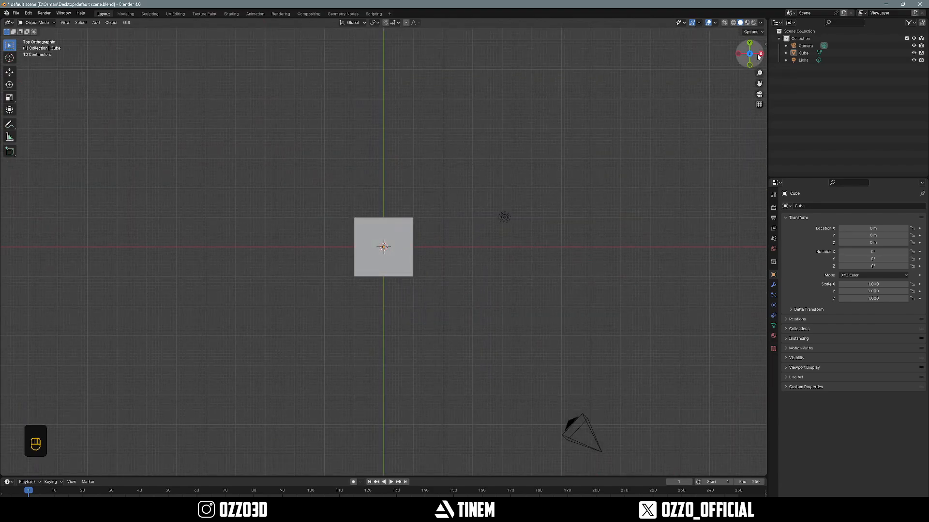
click(760, 54)
click(759, 56)
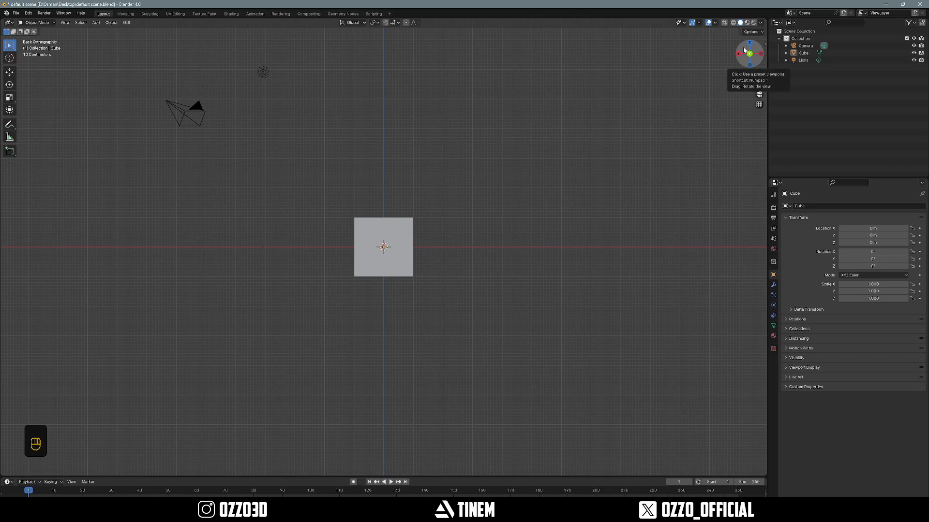
drag(743, 51, 670, 84)
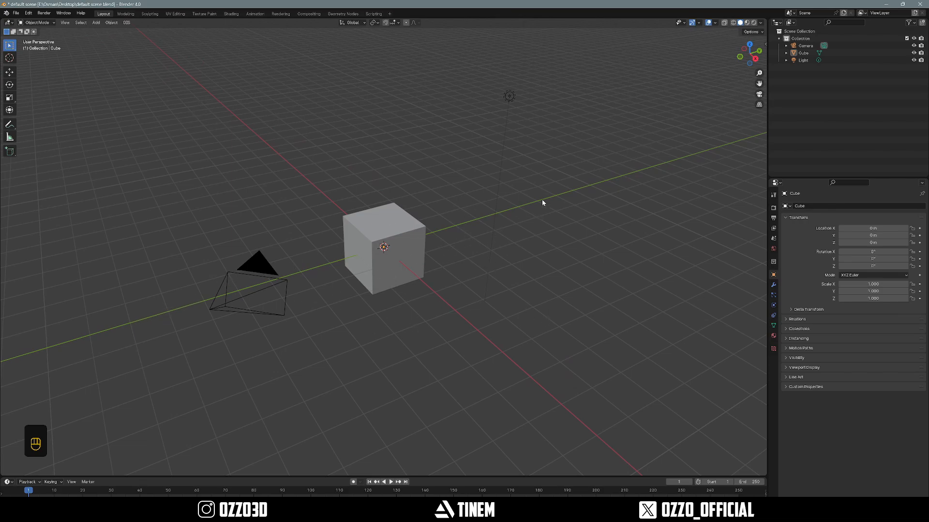
middle_drag(727, 78, 544, 158)
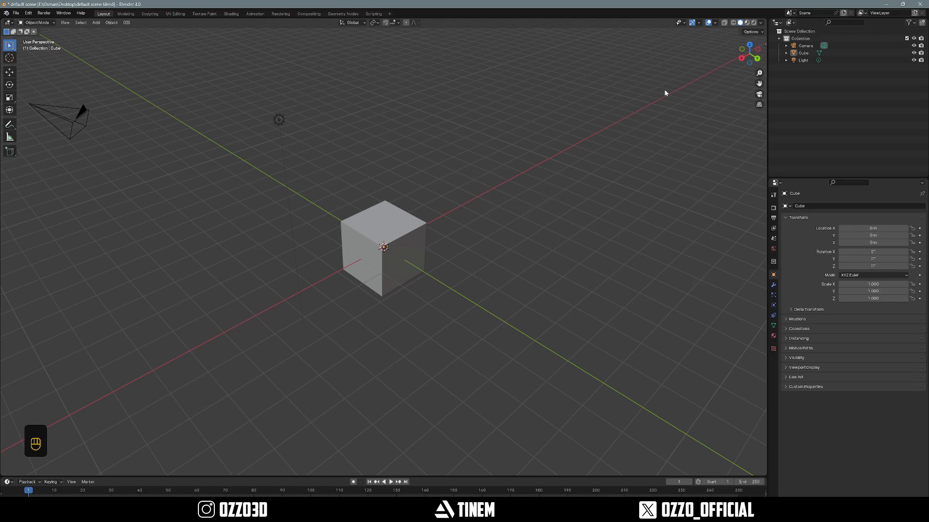
Toggle the Z axis line on and off in the viewport overlays, leaving it hidden.
click(716, 23)
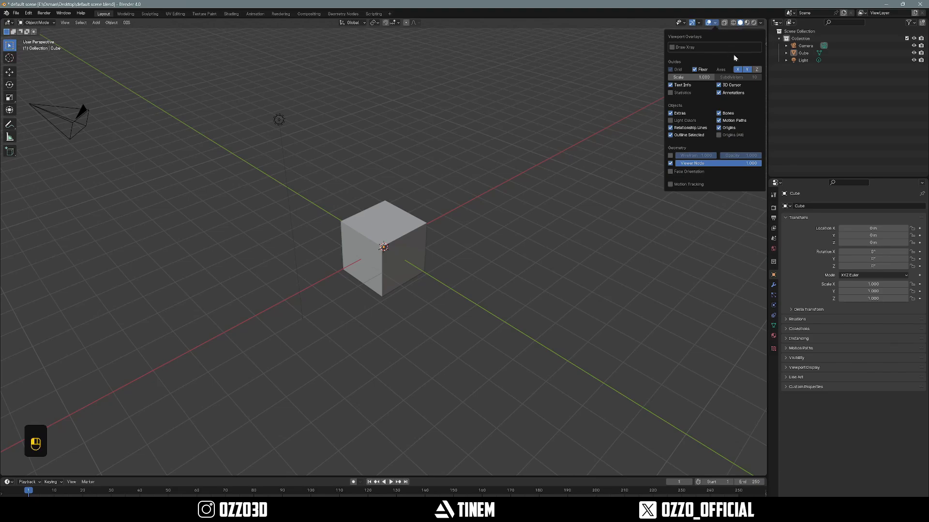
click(757, 71)
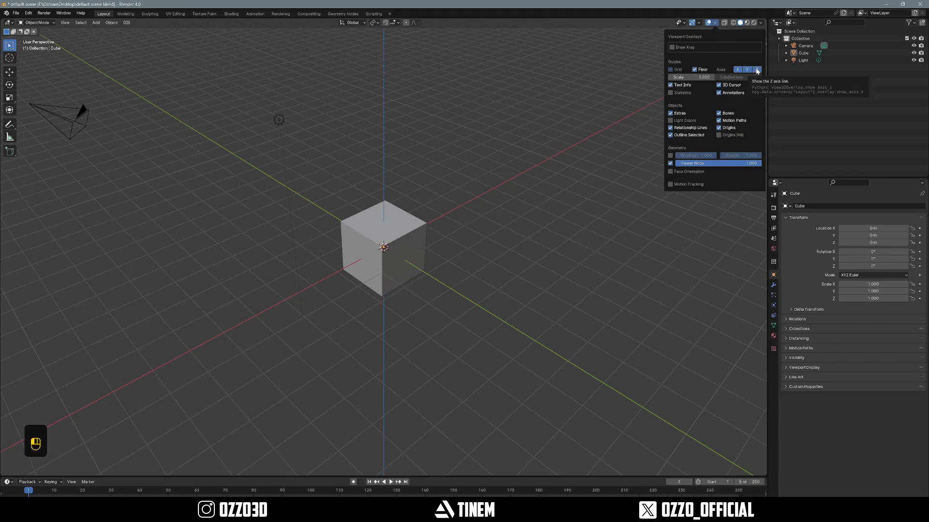
click(757, 71)
click(757, 71)
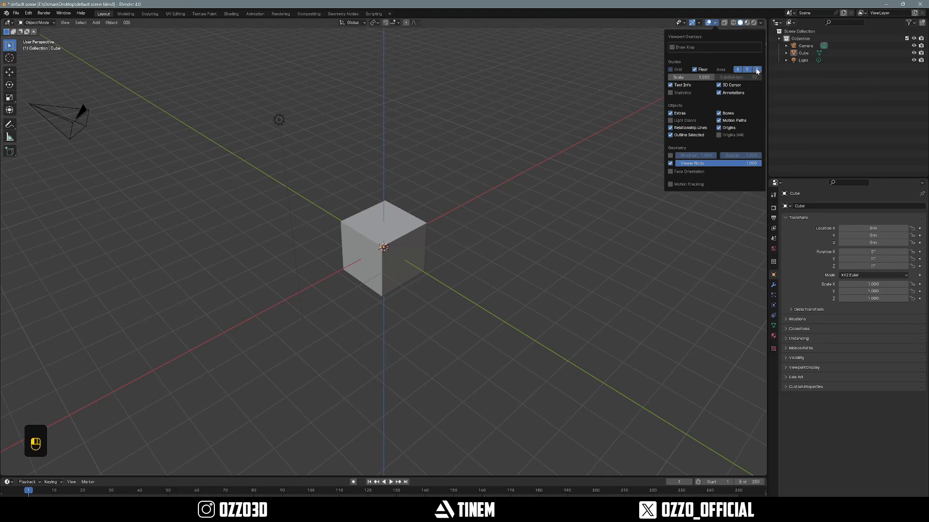
click(757, 71)
Orbit, pan and zoom around the cube, check its right orthographic view and return to an angled perspective.
middle_drag(479, 180, 596, 248)
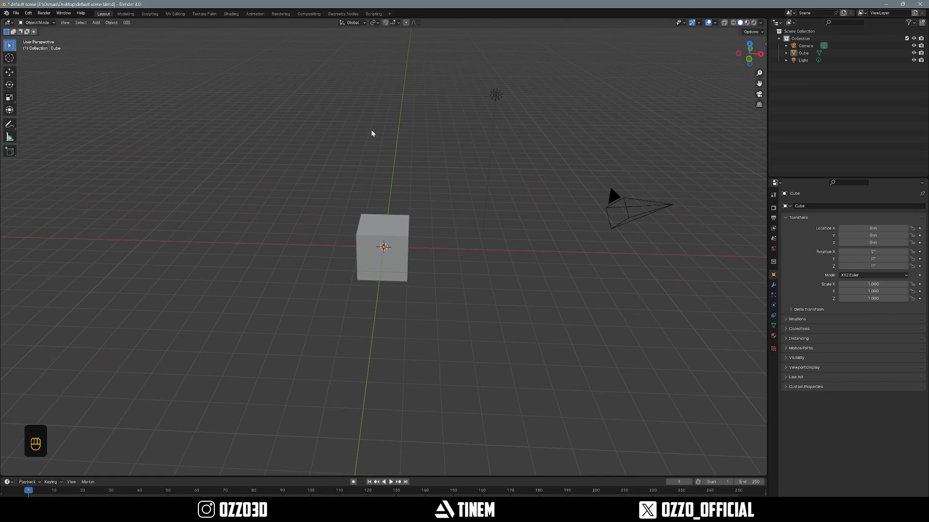
middle_drag(491, 274, 438, 282)
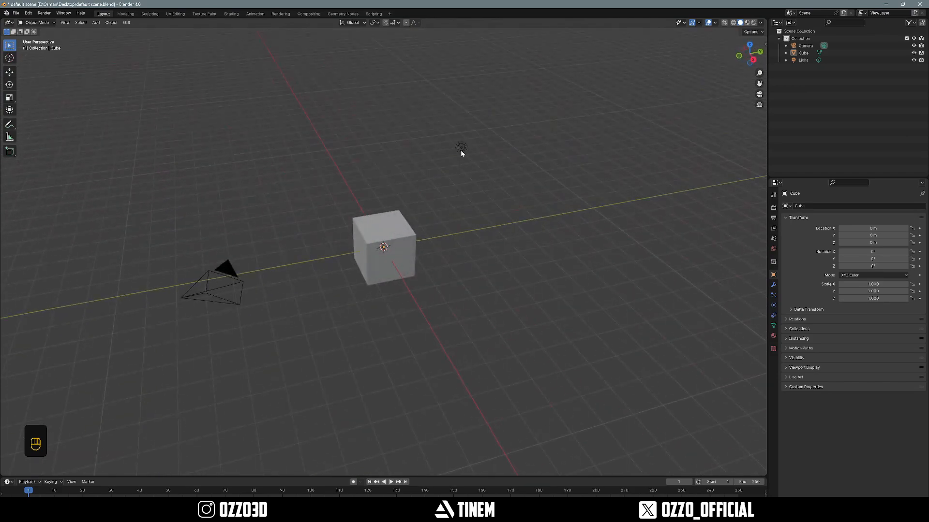
key(shift)
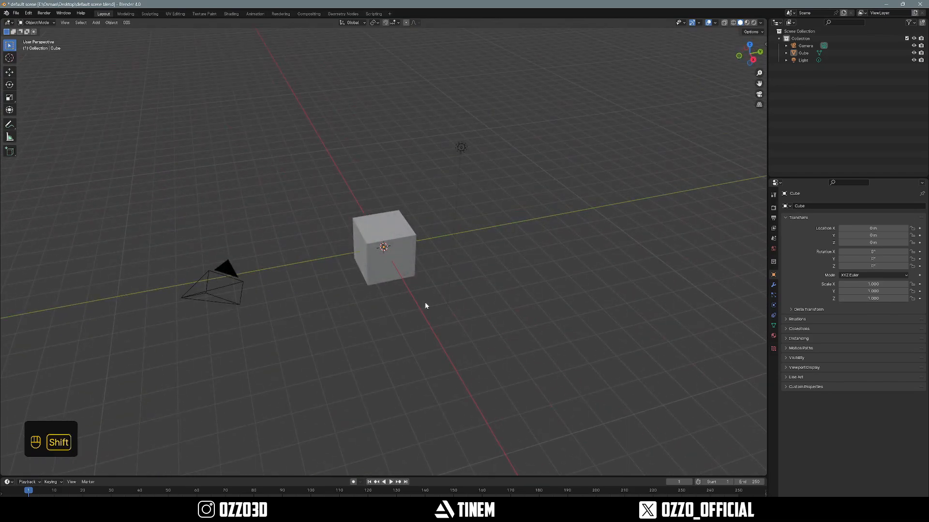
mouse_move(487, 257)
shift+middle_down()
mouse_move(429, 321)
mouse_move(396, 216)
mouse_move(569, 295)
mouse_move(377, 289)
mouse_move(574, 256)
mouse_move(421, 257)
mouse_move(498, 261)
shift+middle_up()
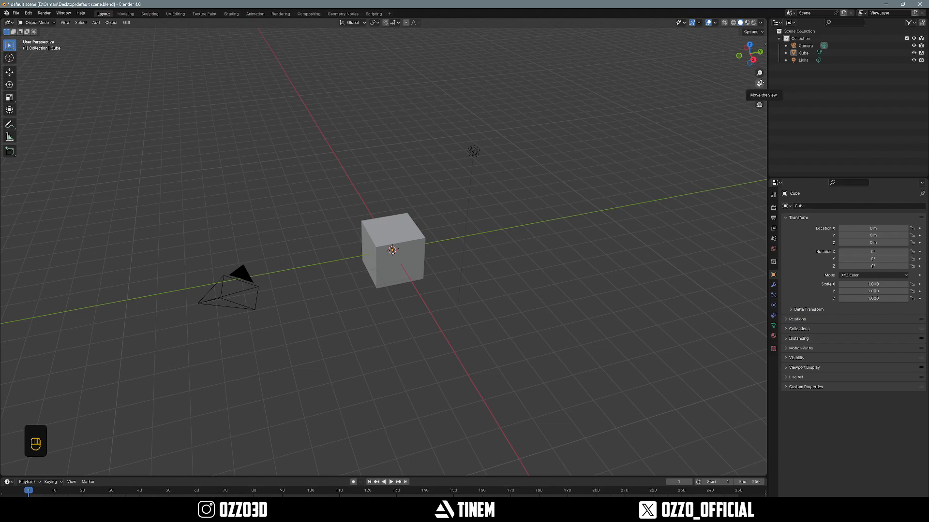
mouse_move(760, 83)
mouse_down()
mouse_move(739, 174)
mouse_move(718, 10)
mouse_move(782, 178)
mouse_move(837, 25)
mouse_move(700, 81)
mouse_move(789, 113)
mouse_move(791, 94)
mouse_move(745, 135)
mouse_move(747, 83)
mouse_up()
scroll(566, 241, up, 2)
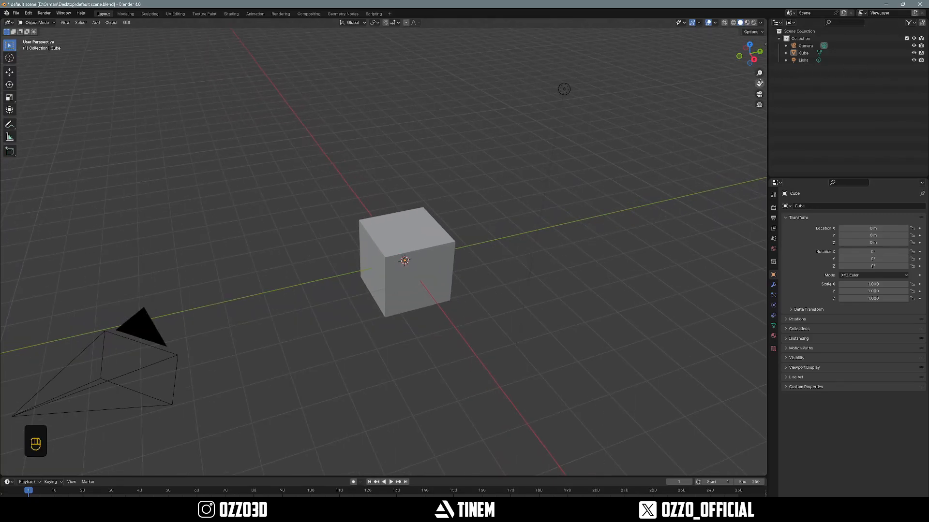
mouse_move(759, 83)
mouse_down()
mouse_move(743, 145)
mouse_move(747, 116)
mouse_move(732, 90)
mouse_move(759, 73)
mouse_move(759, 97)
mouse_move(758, 53)
mouse_move(759, 97)
mouse_move(758, 73)
mouse_up()
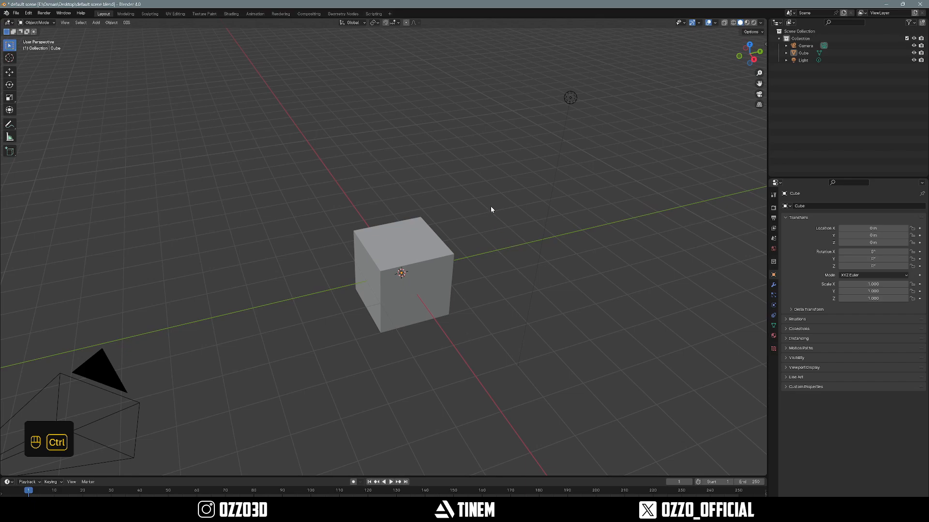
ctrl+middle_drag(491, 207, 503, 267)
click(750, 45)
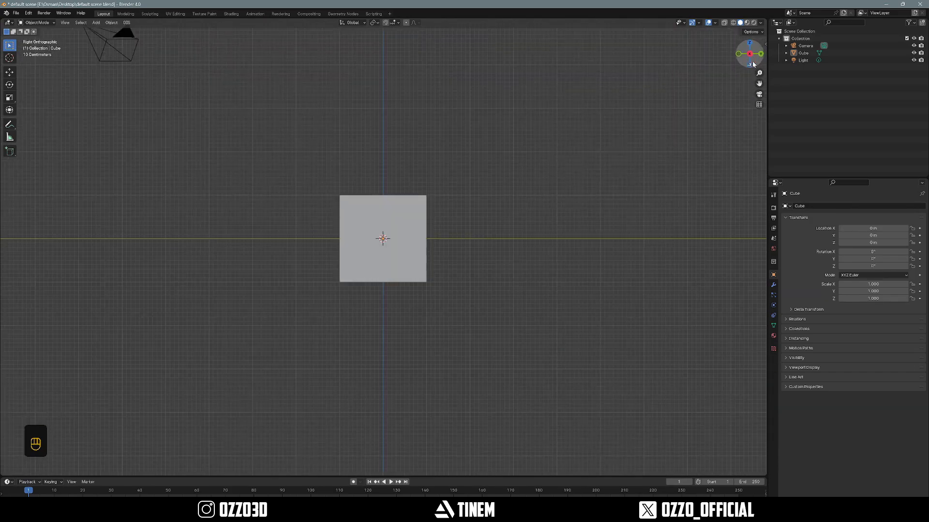
middle_drag(449, 164, 461, 202)
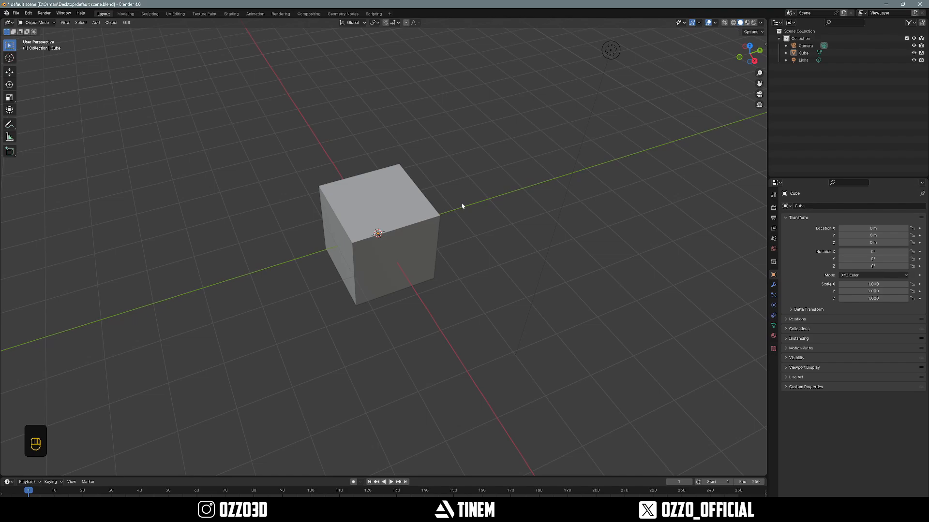
Align the view to the front orthographic viewpoint and return to an angled perspective of the cube.
key(grave)
key(Escape)
key(grave)
key(grave)
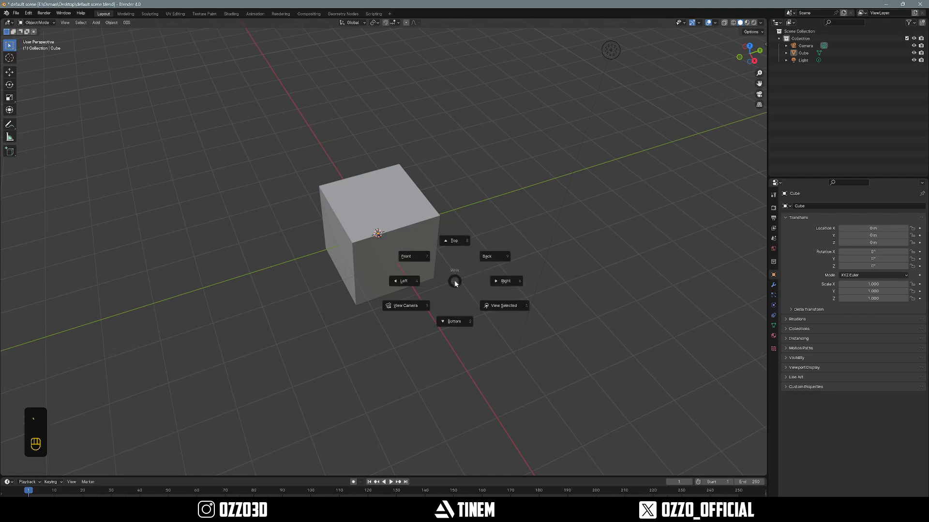
click(422, 251)
key(grave)
right_click(472, 248)
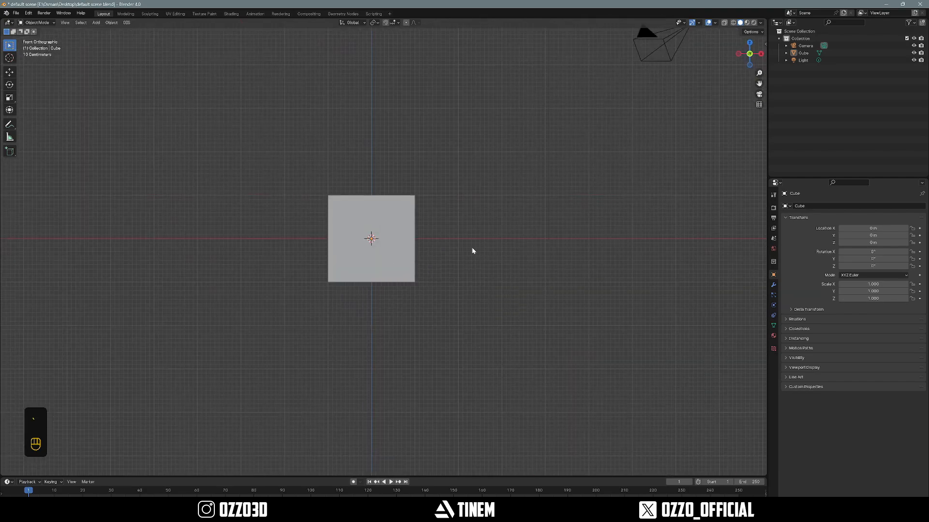
middle_drag(472, 248, 434, 283)
Jump between preset viewpoints, including the front view again, and finish in a zoomed-out perspective showing the camera, cube and light.
key(grave)
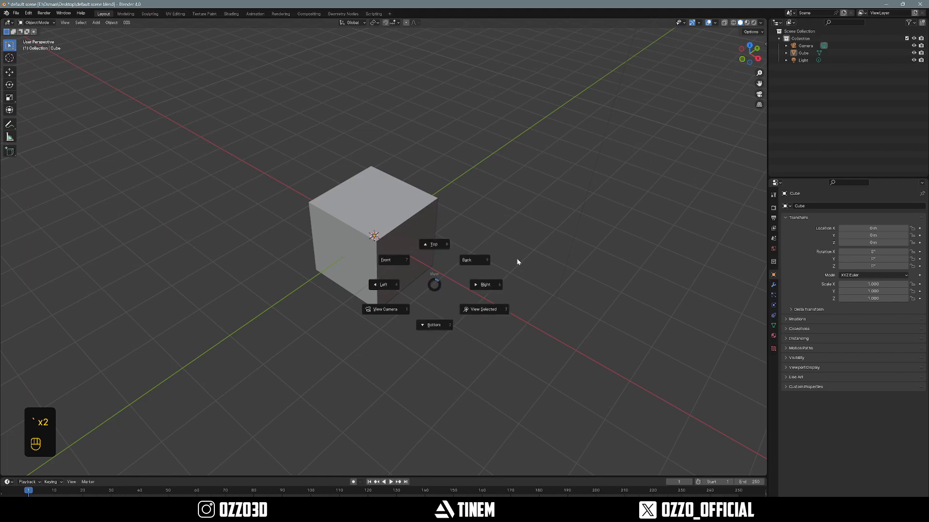
right_click(488, 285)
middle_drag(501, 233, 474, 251)
key(grave)
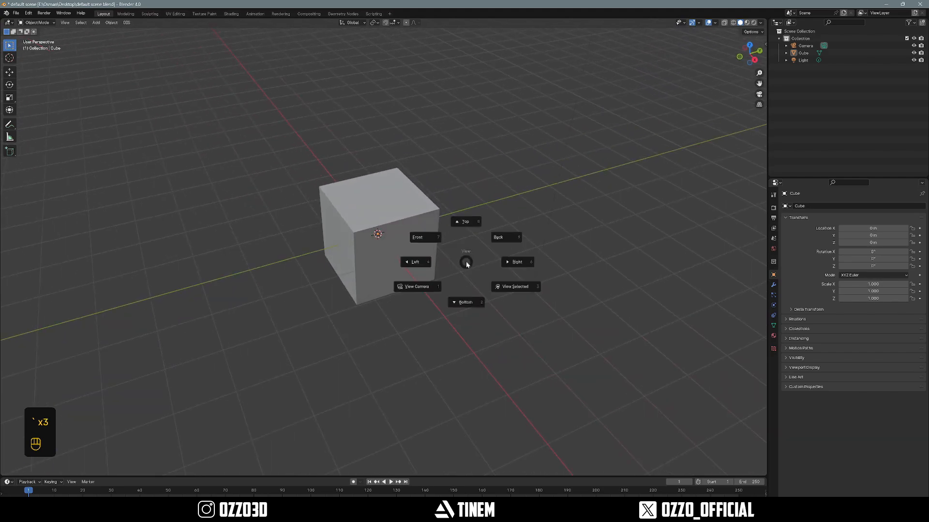
key(grave)
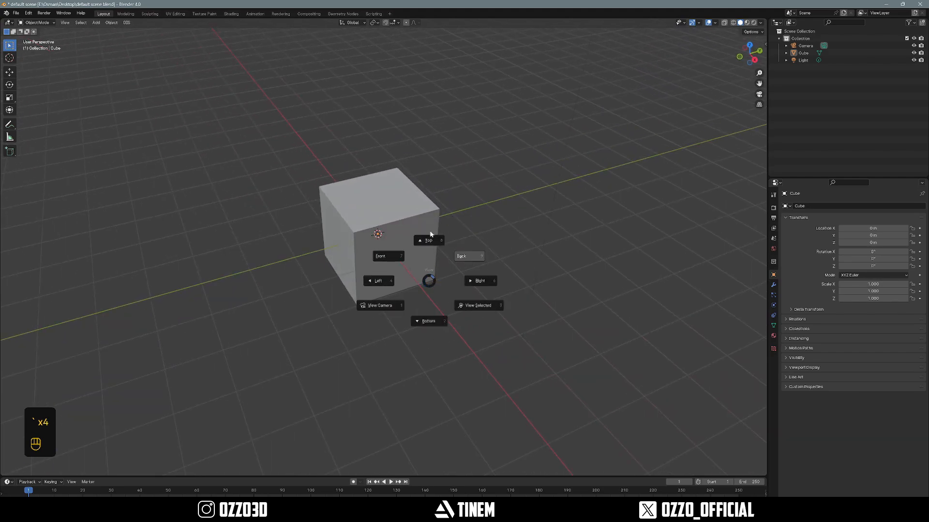
click(388, 257)
key(grave)
click(454, 263)
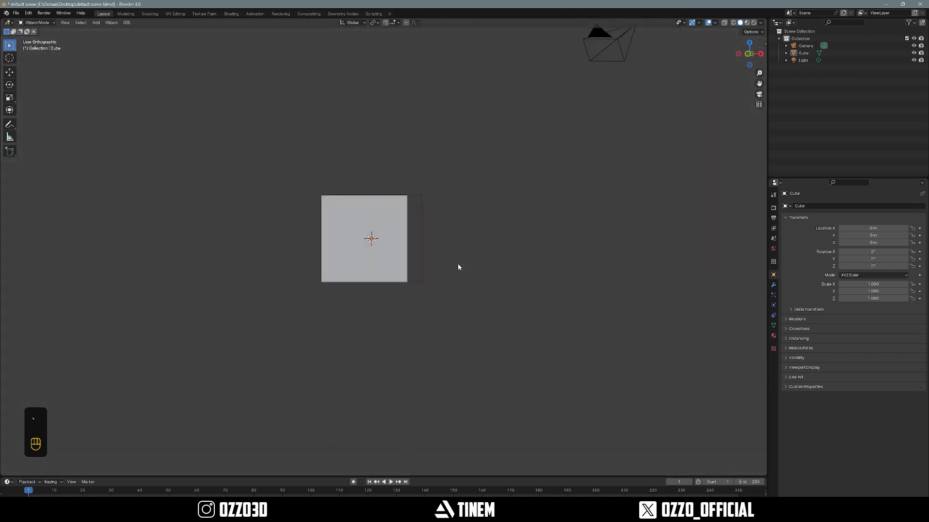
key(grave)
click(521, 193)
middle_drag(476, 213, 442, 212)
scroll(442, 212, down, 3)
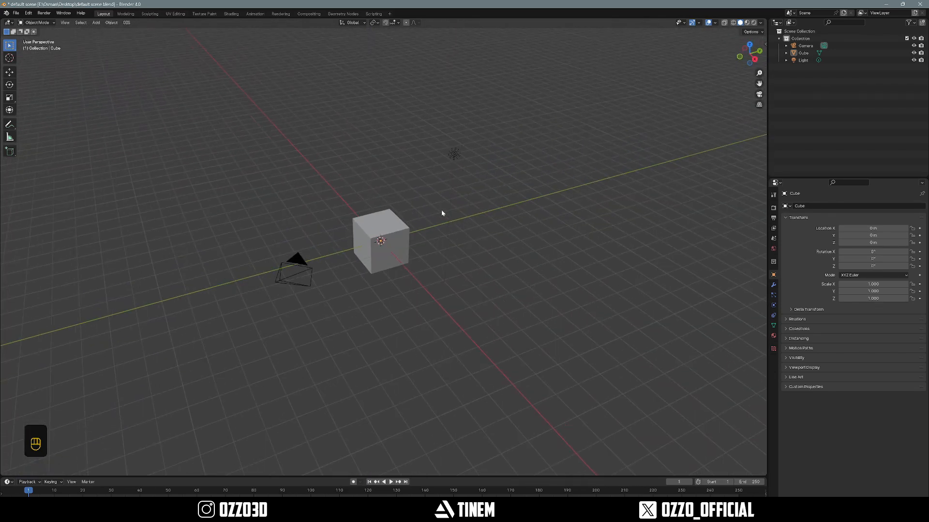
Select the cube, the camera and the light one after another, and clear the selection.
scroll(372, 312, up, 2)
middle_drag(301, 302, 291, 275)
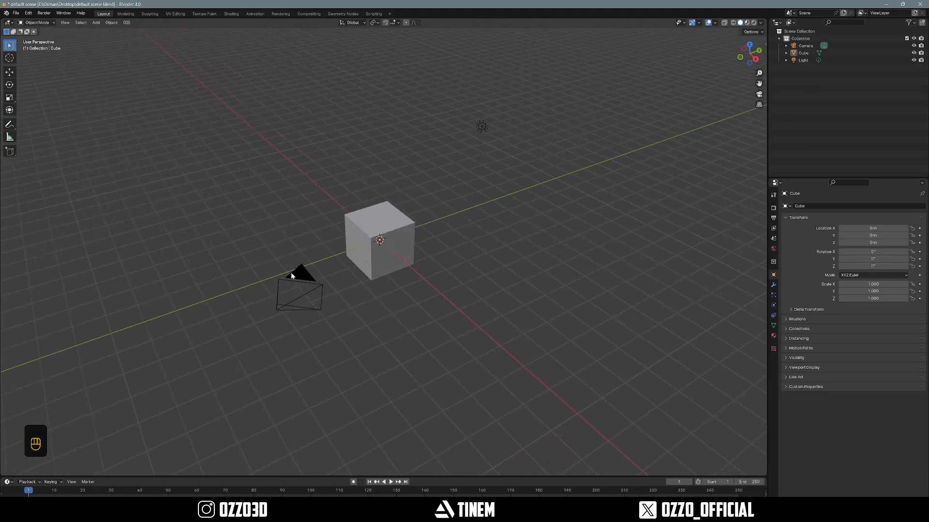
click(382, 268)
middle_drag(382, 269, 229, 292)
click(314, 273)
click(482, 134)
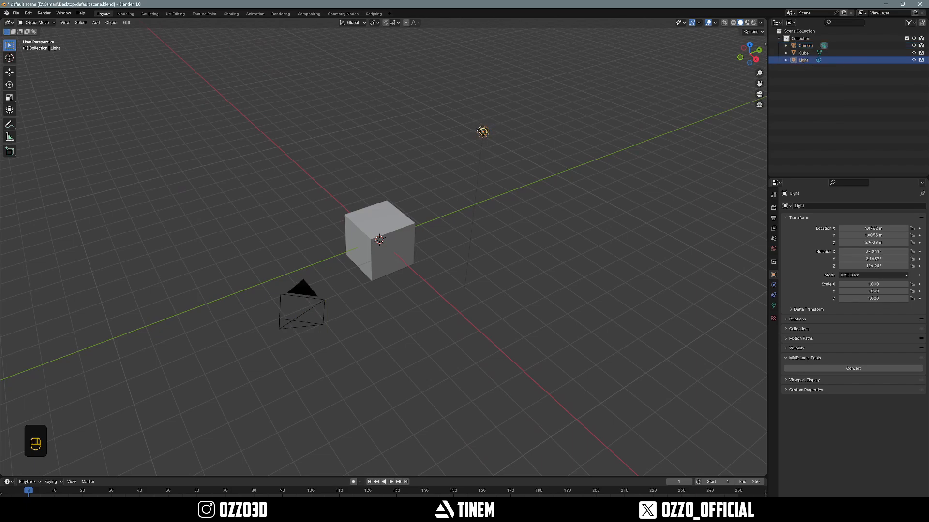
click(435, 201)
Select only the cube and deselect it again.
middle_drag(373, 274, 367, 268)
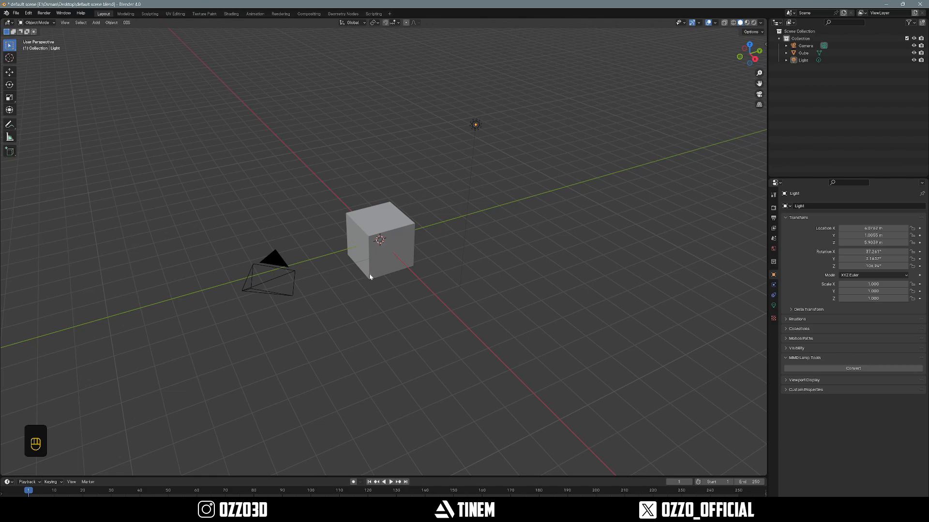
middle_drag(394, 281, 293, 190)
click(402, 240)
middle_drag(433, 281, 384, 216)
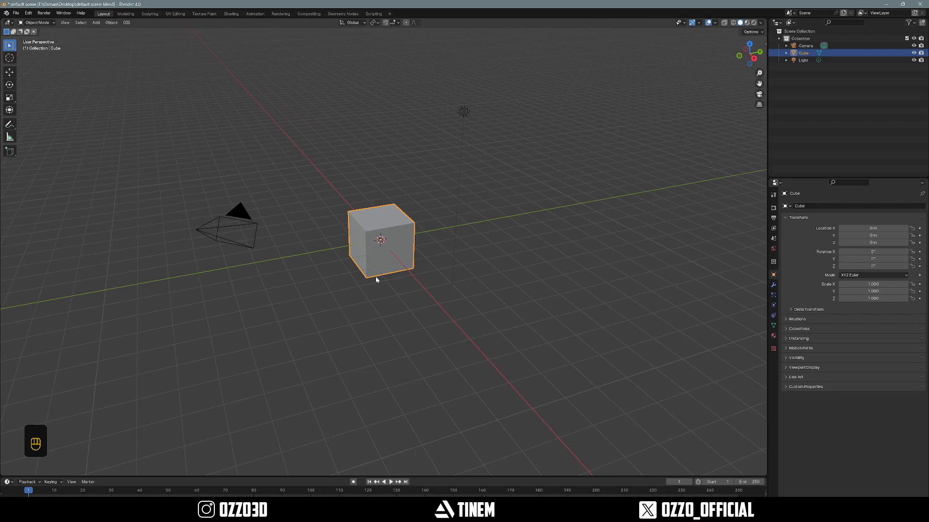
click(332, 334)
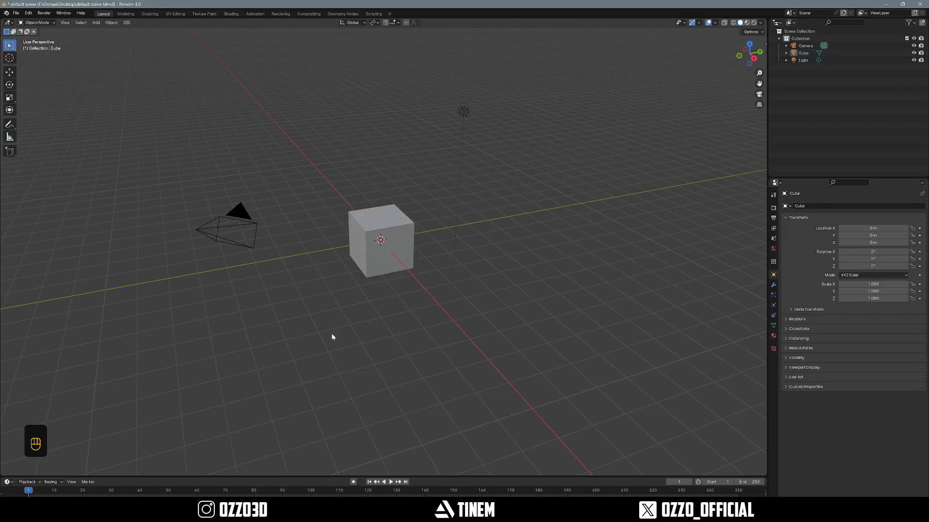
Select and deselect all objects in the scene, and draw a selection box around the camera, cube and light.
middle_drag(332, 333, 365, 280)
key(a)
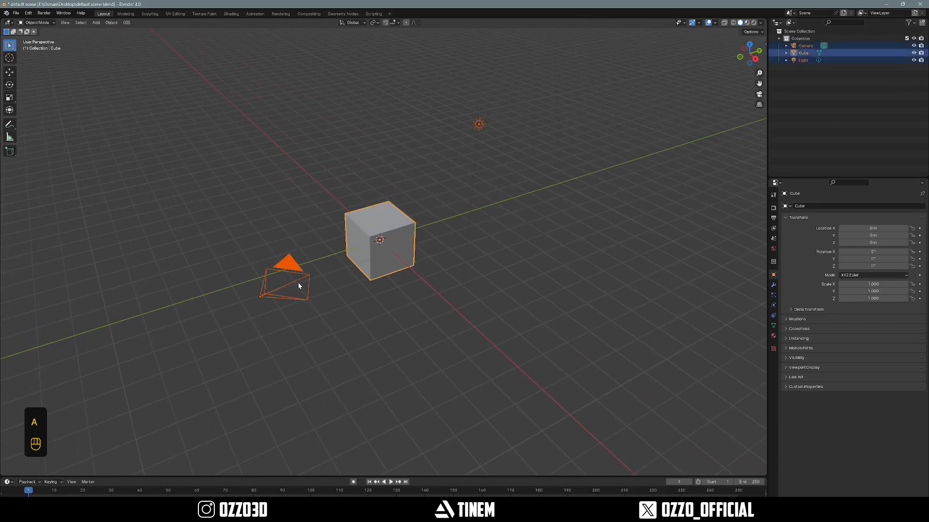
key(a)
key(a)
drag(122, 377, 612, 71)
Switch to the Select Circle tool, try it on the cube and clear the selection.
key(w)
click(262, 350)
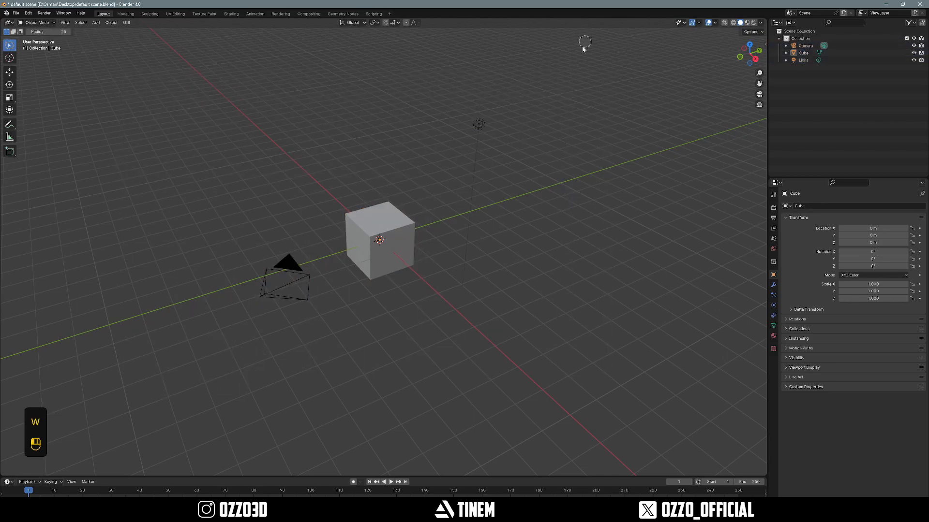
click(380, 242)
click(353, 341)
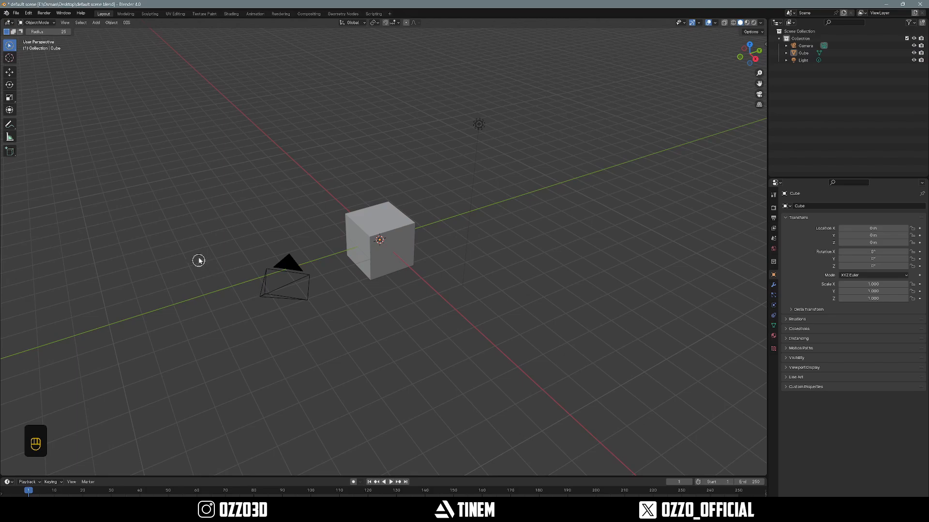
Cycle through the available selection tools, finishing on Select Circle.
key(w)
key(w)
key(w)
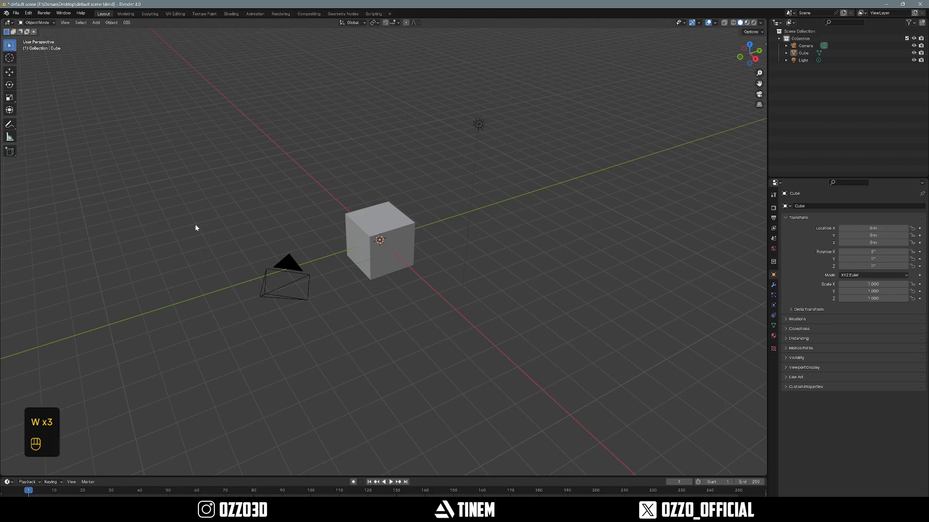
key(w)
key(w)
key(w)
key(w)
key(w)
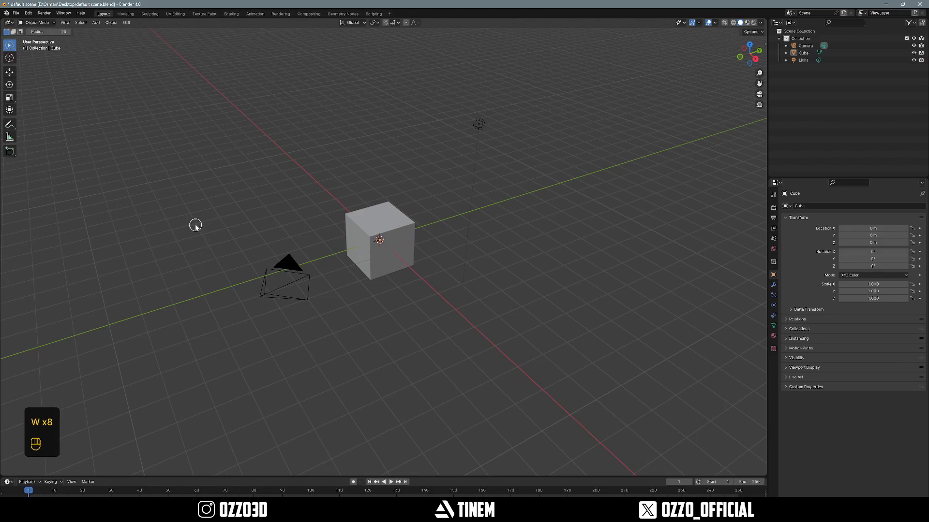
Switch to the Select Lasso tool and try freehand lasso selections around the camera, cube and light.
click(12, 46)
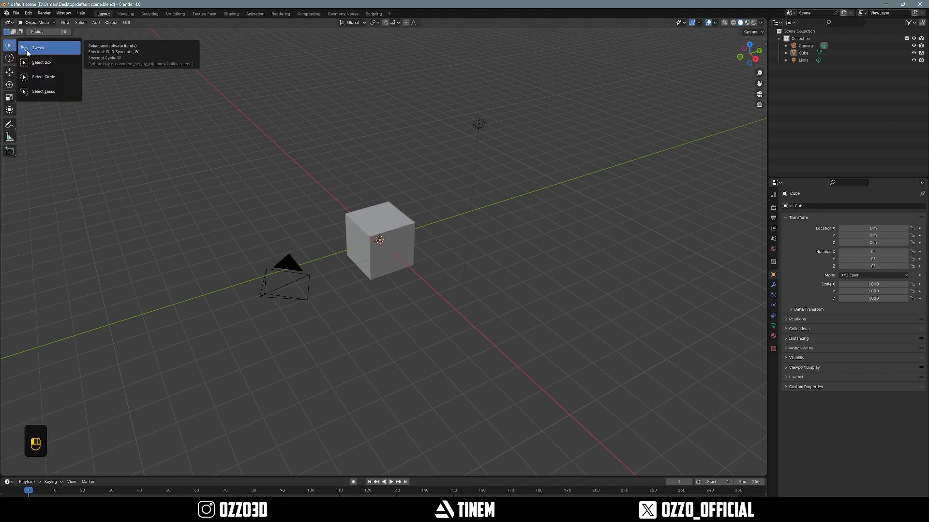
click(48, 94)
mouse_move(250, 124)
mouse_down()
mouse_move(659, 291)
mouse_move(259, 126)
mouse_move(133, 272)
mouse_move(230, 143)
mouse_move(217, 164)
mouse_up()
mouse_move(223, 120)
mouse_down()
mouse_move(150, 247)
mouse_move(170, 100)
mouse_up()
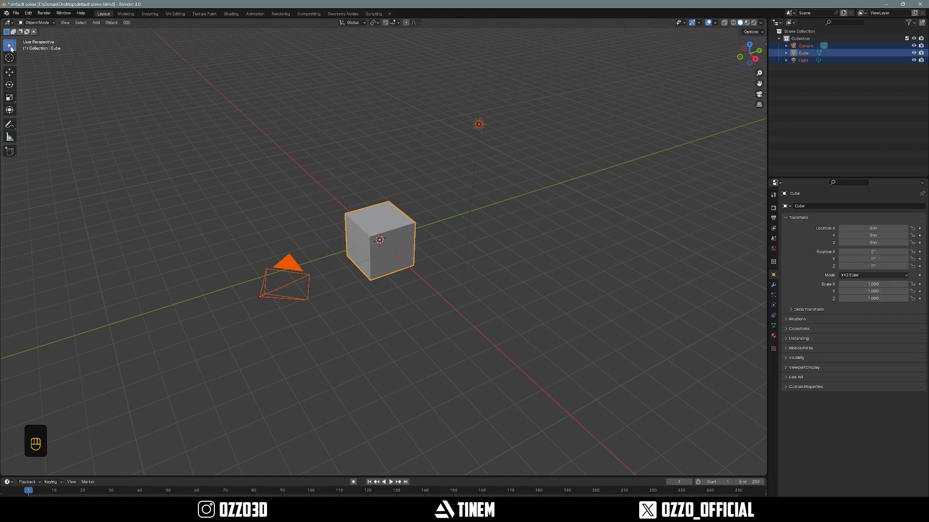
Switch to the Select Box tool, draw a selection box across all three objects and clear the selection.
drag(11, 49, 53, 90)
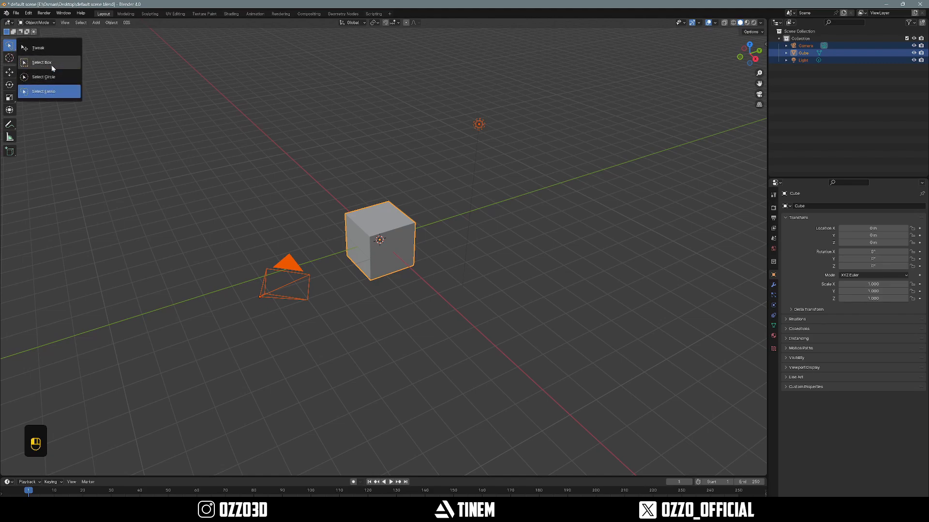
click(51, 63)
click(230, 348)
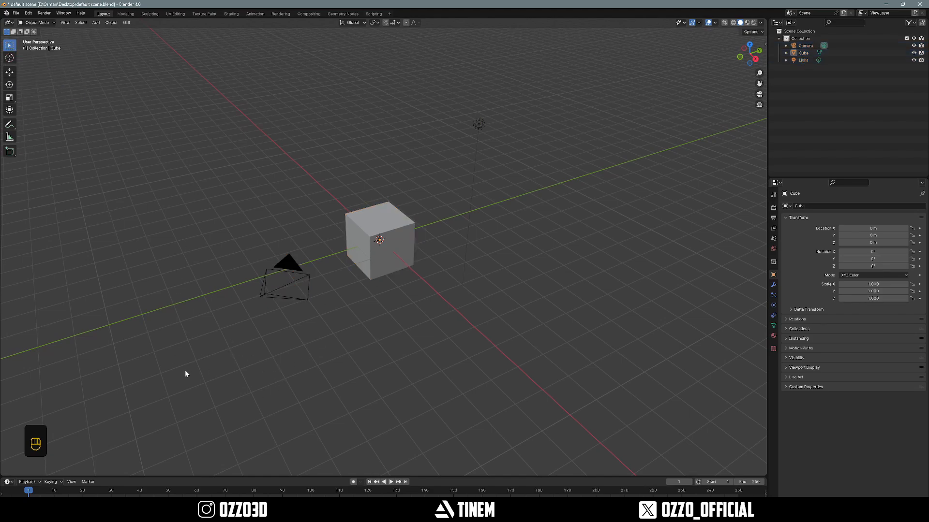
drag(184, 373, 679, 69)
click(263, 196)
Select every object in the scene and delete them all.
key(a)
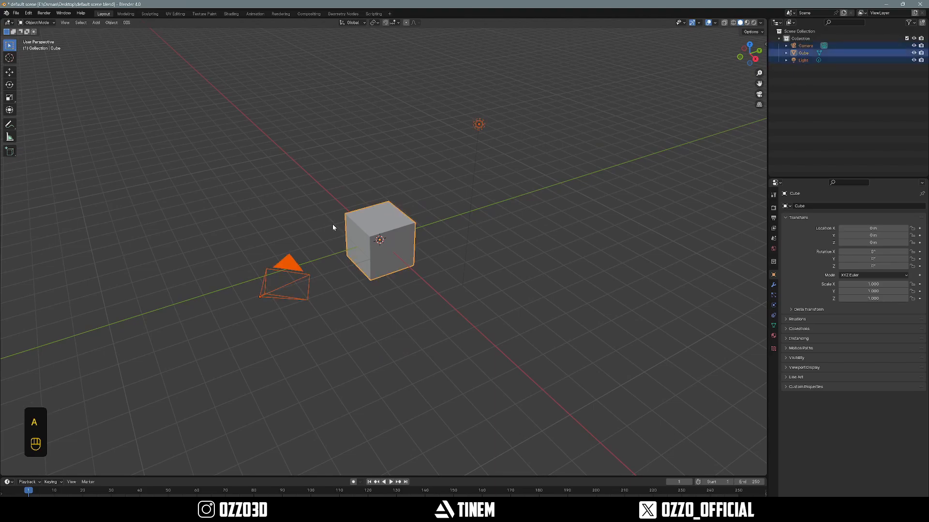
key(x)
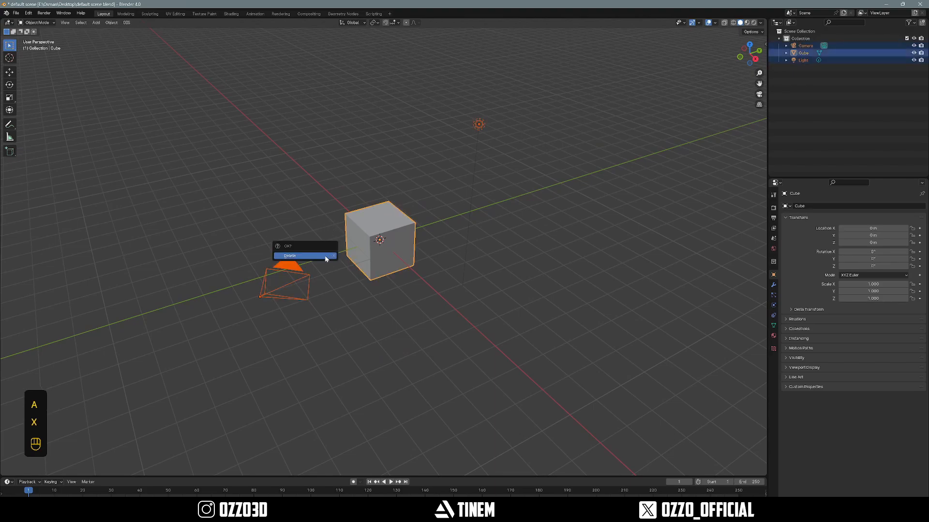
click(325, 258)
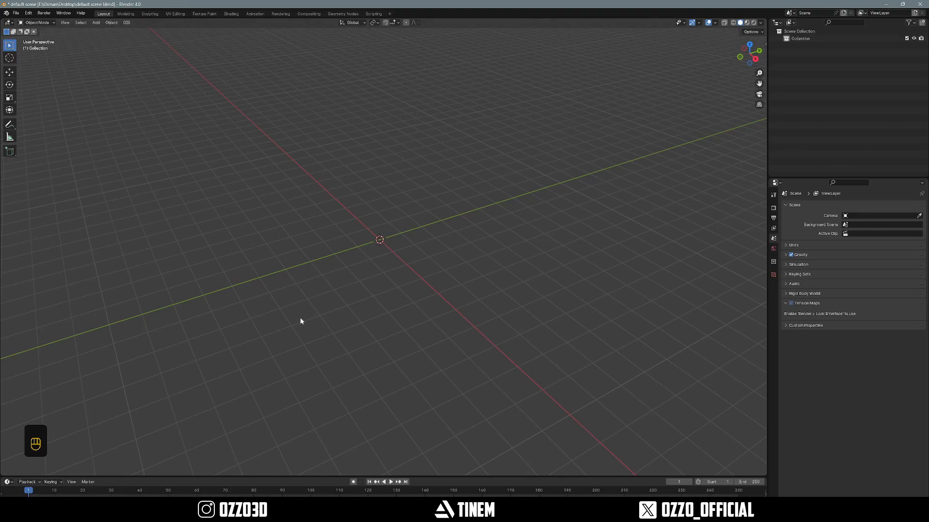
Look through the object categories available for adding, including the mesh primitives.
key(shift+a)
click(96, 23)
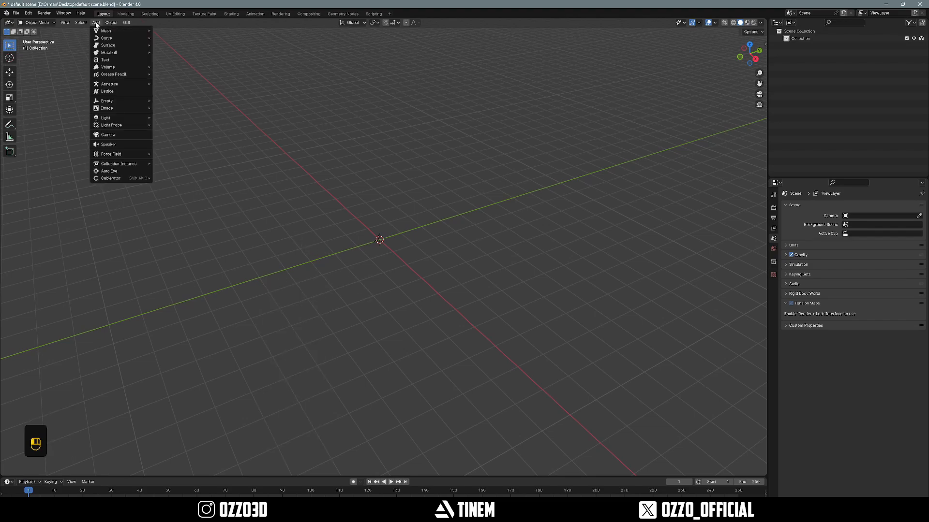
mouse_move(102, 33)
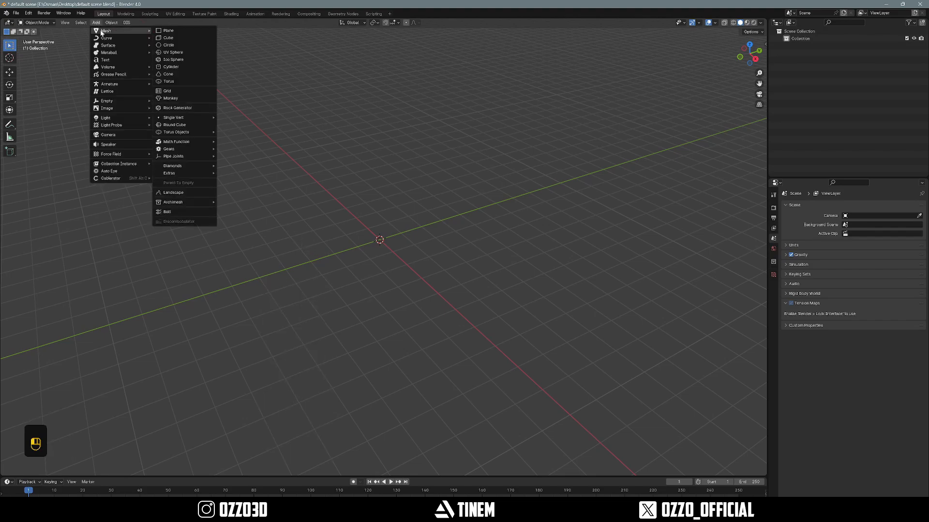
click(96, 23)
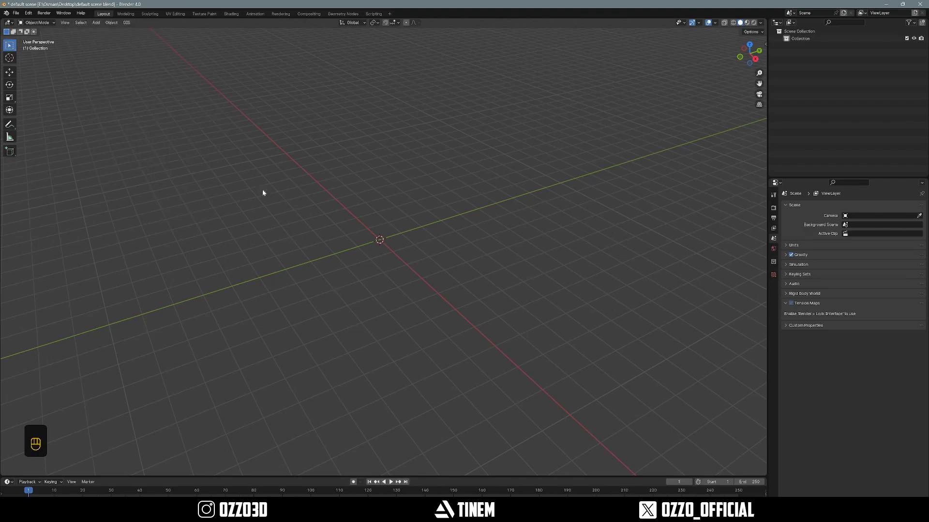
key(shift+a)
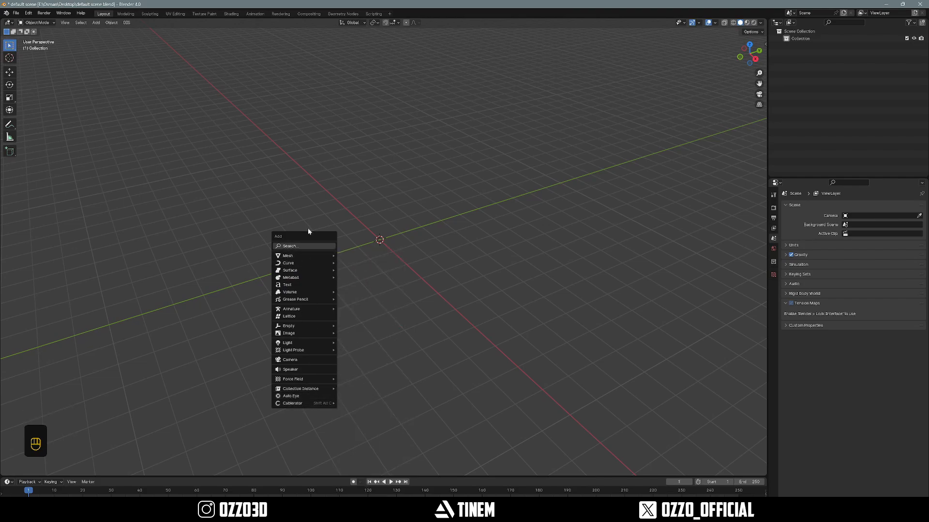
key(shift+a)
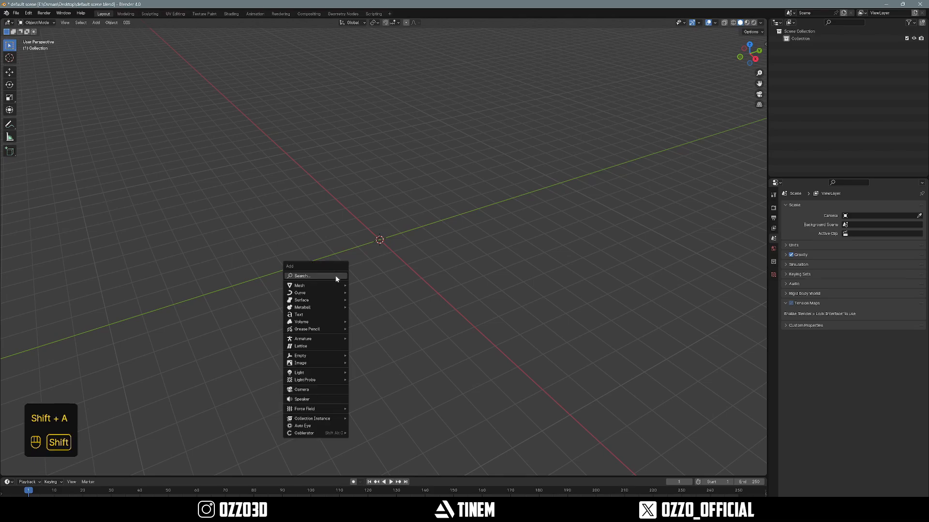
mouse_move(339, 294)
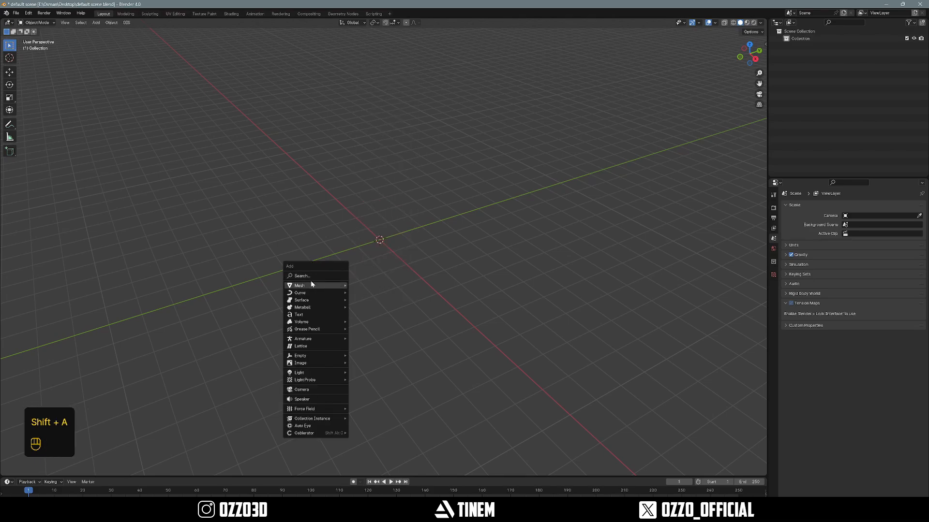
Add a Cube mesh to the empty scene and frame it in the viewport.
key(shift+a)
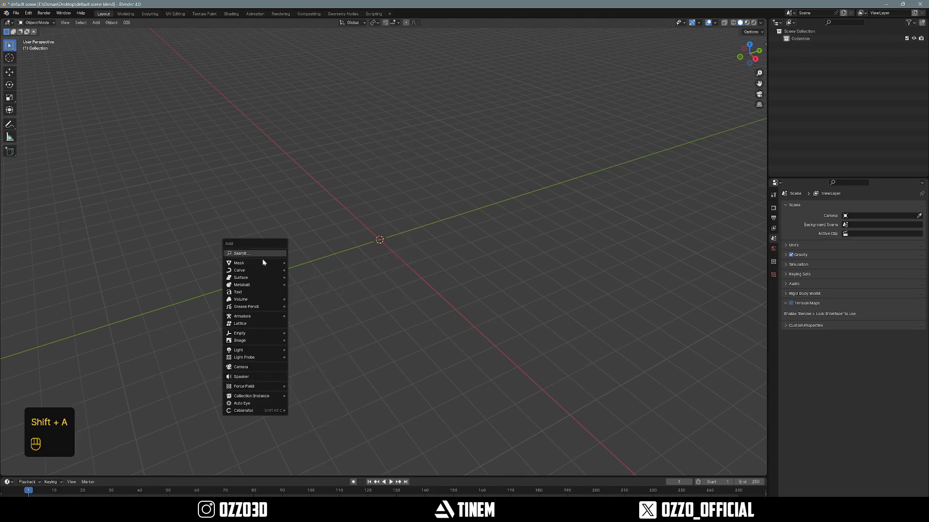
mouse_move(271, 263)
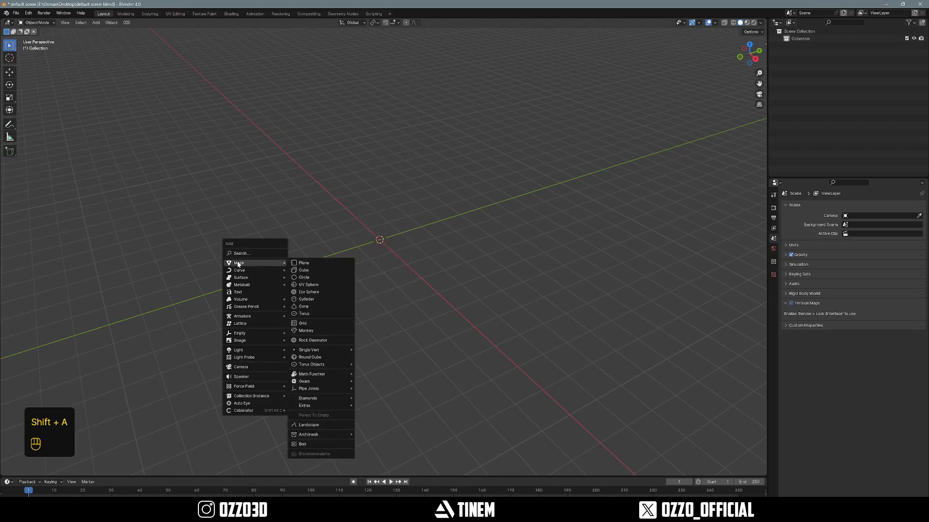
click(310, 269)
key(KP_Decimal)
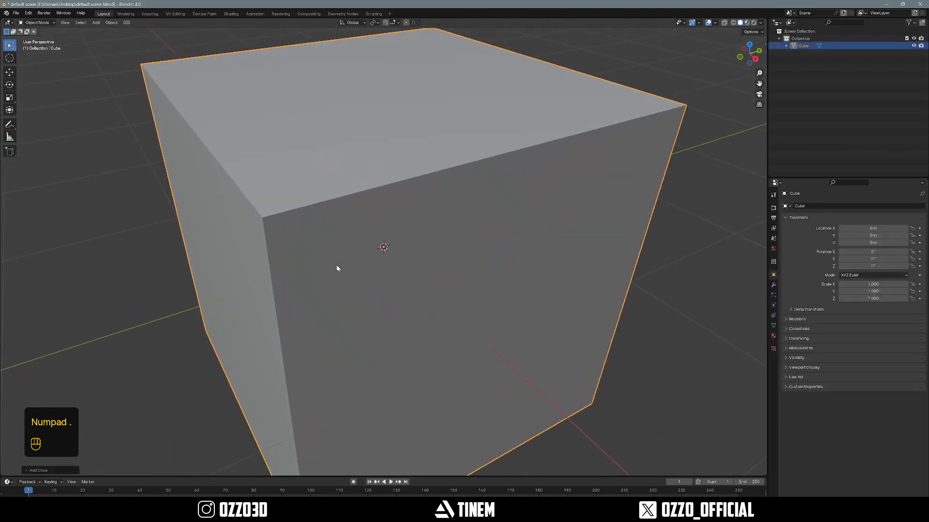
scroll(337, 268, down, 8)
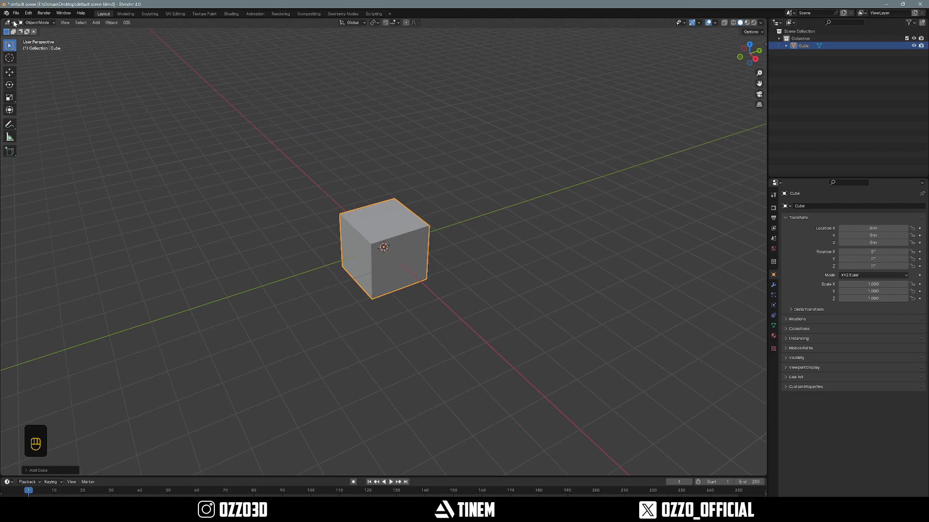
Split the 3D viewport into three areas and change the lower small one to the Shader Editor.
drag(3, 21, 359, 65)
drag(357, 20, 314, 228)
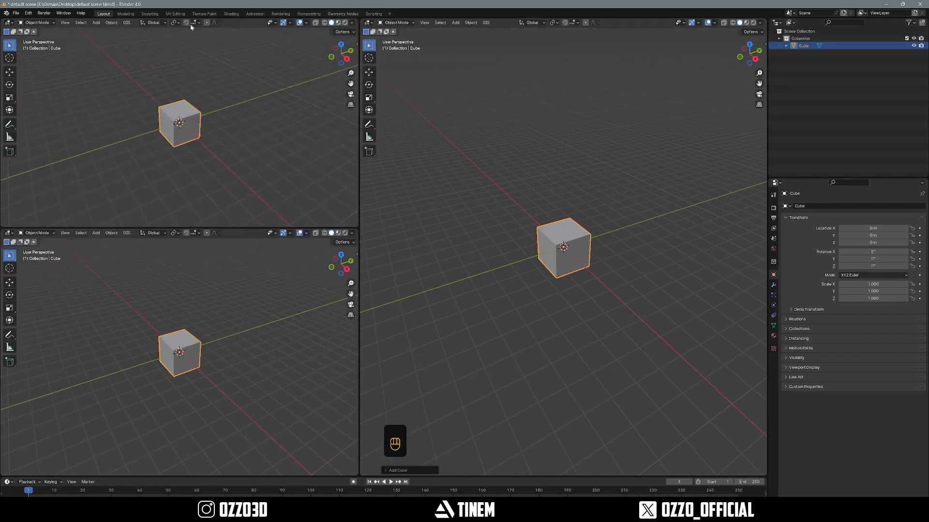
click(204, 14)
click(105, 14)
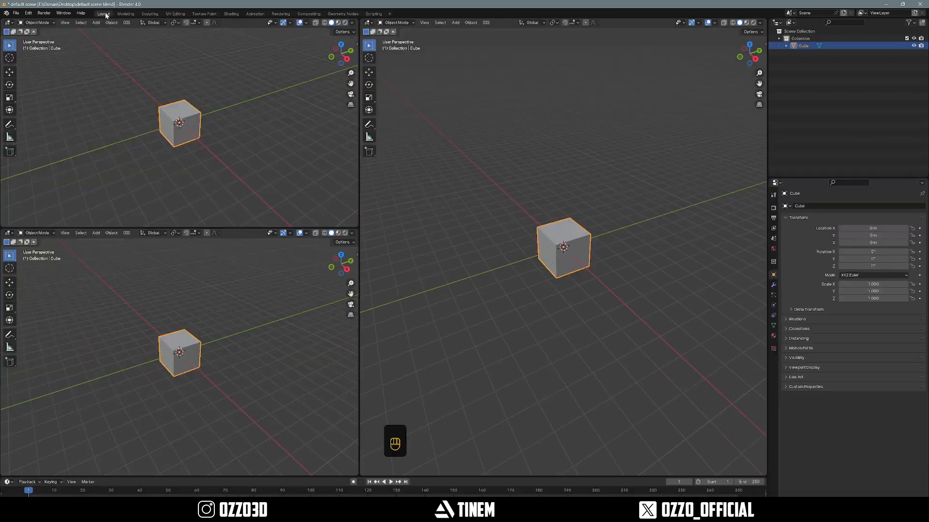
click(9, 232)
click(51, 298)
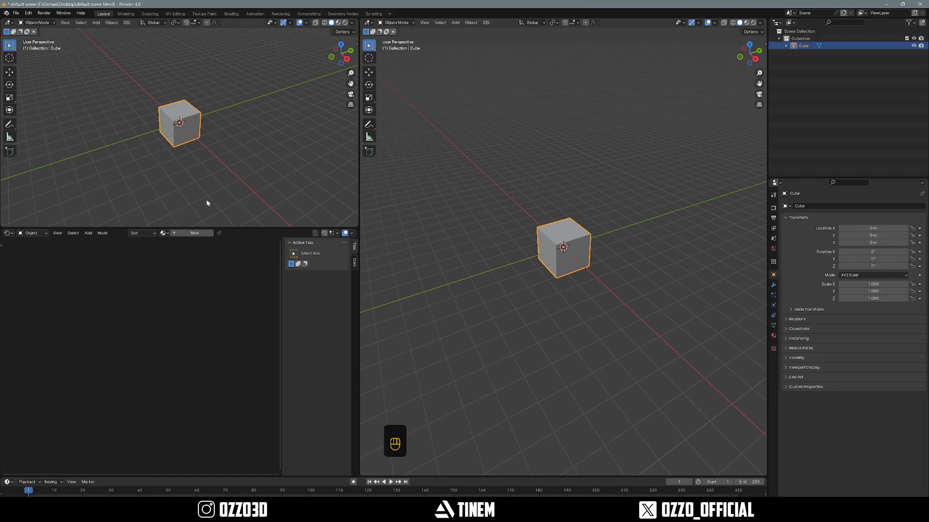
Reset to the default scene and its single-viewport layout with the camera, cube and light.
click(16, 13)
mouse_move(67, 22)
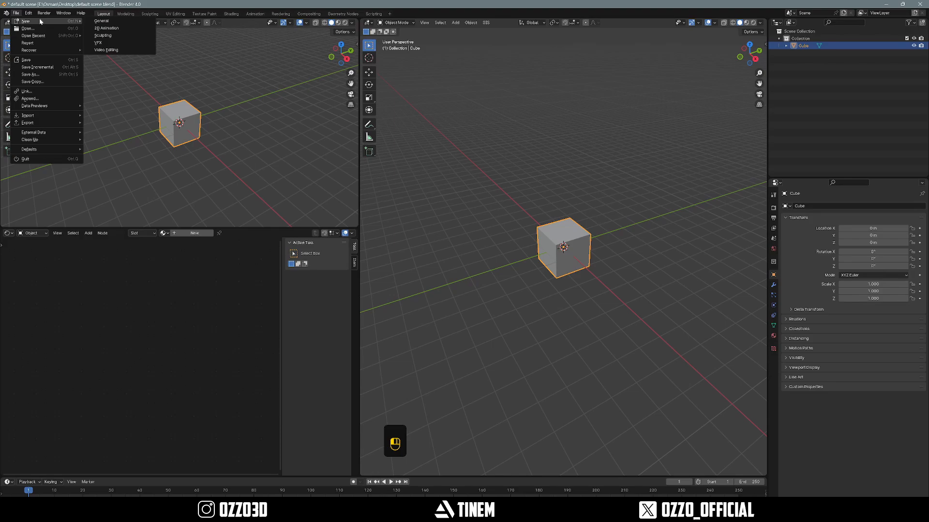
click(101, 21)
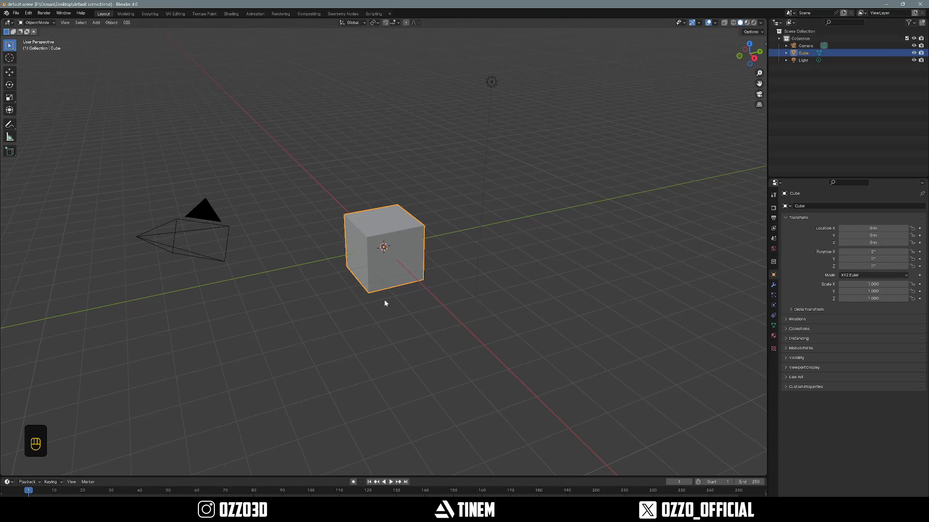
Delete the default camera, cube and light from the reset scene.
click(318, 275)
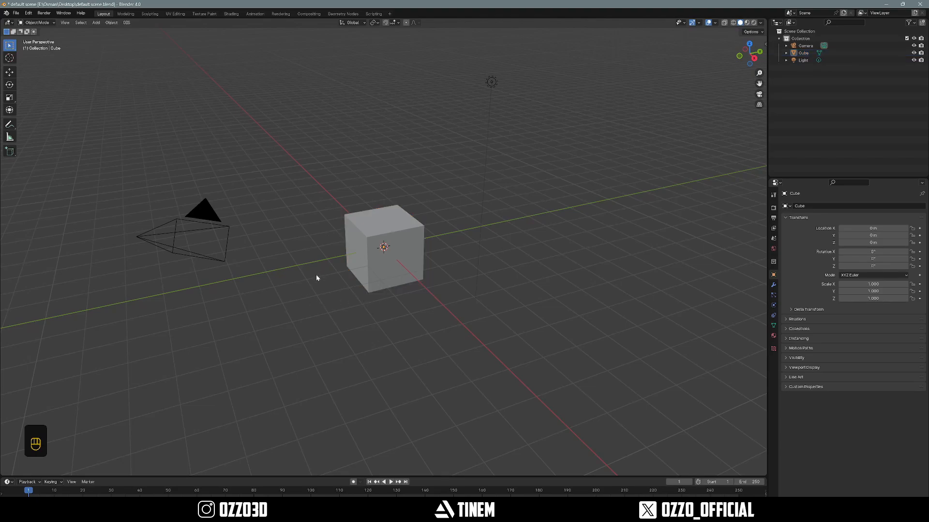
key(a)
key(x)
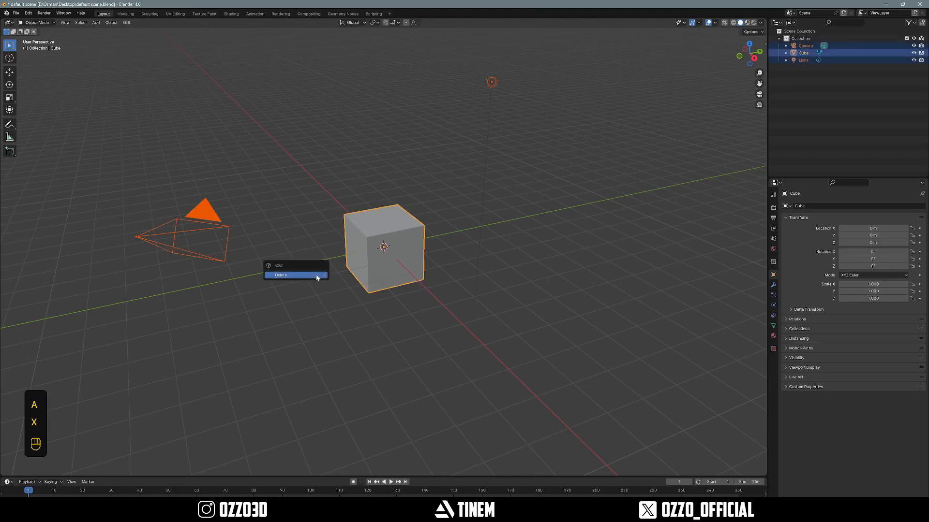
click(317, 275)
Add a Monkey mesh at the scene origin and frame it from the front.
key(shift+a)
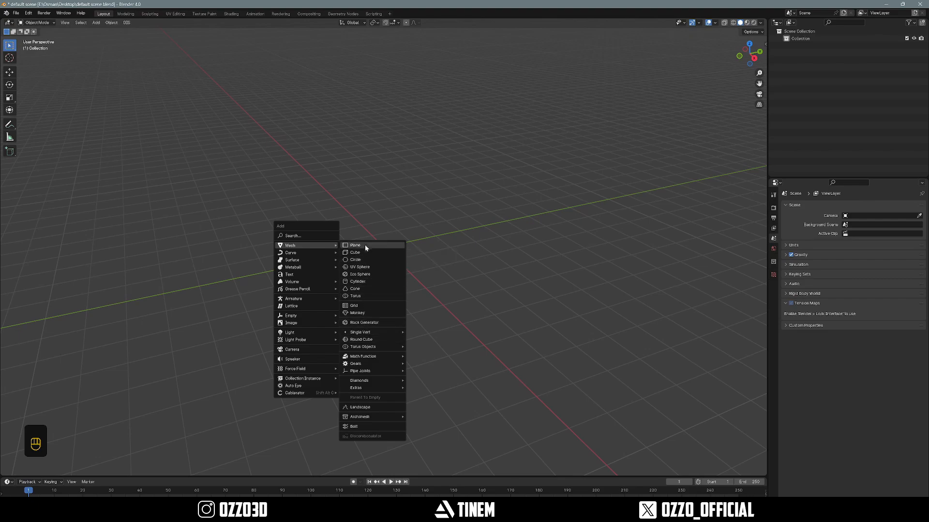
click(355, 313)
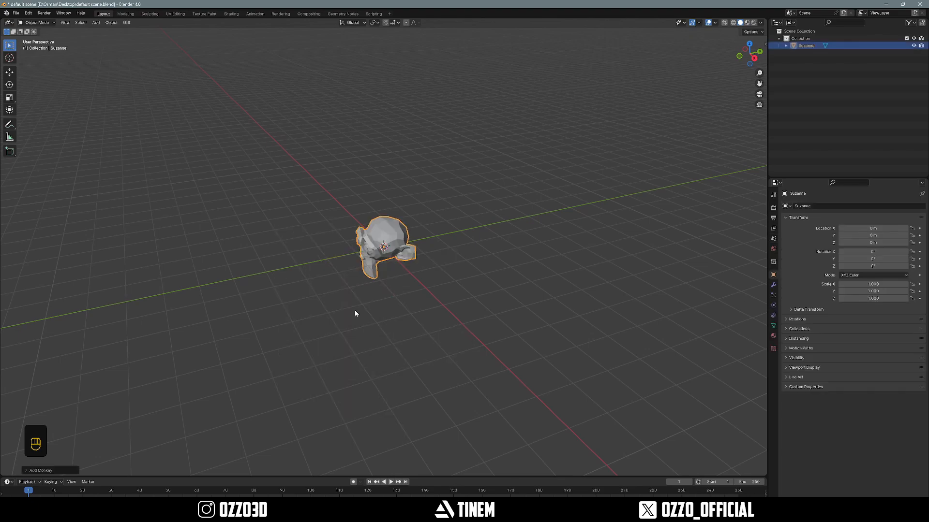
middle_drag(396, 302, 368, 283)
key(KP_Decimal)
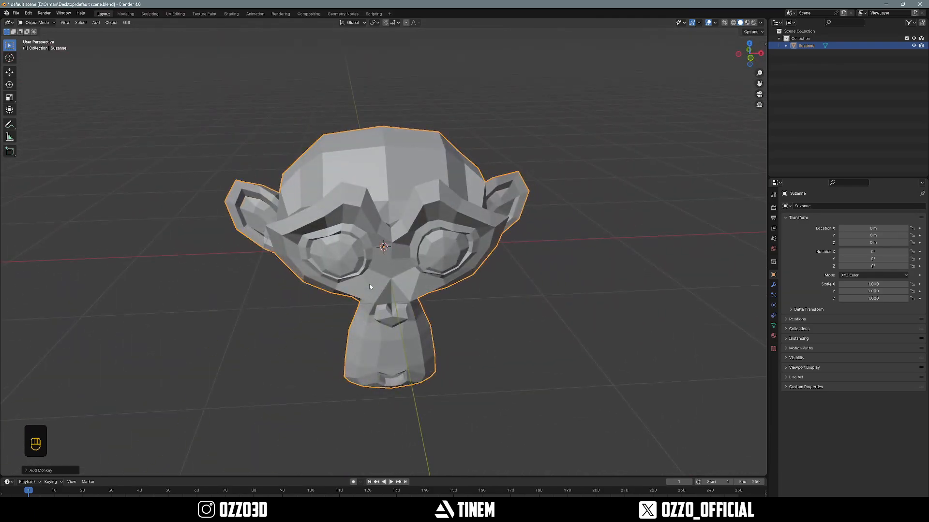
Practise framing the selected monkey head from different distances and examine its face and ears from several angles.
scroll(44, 419, down, 8)
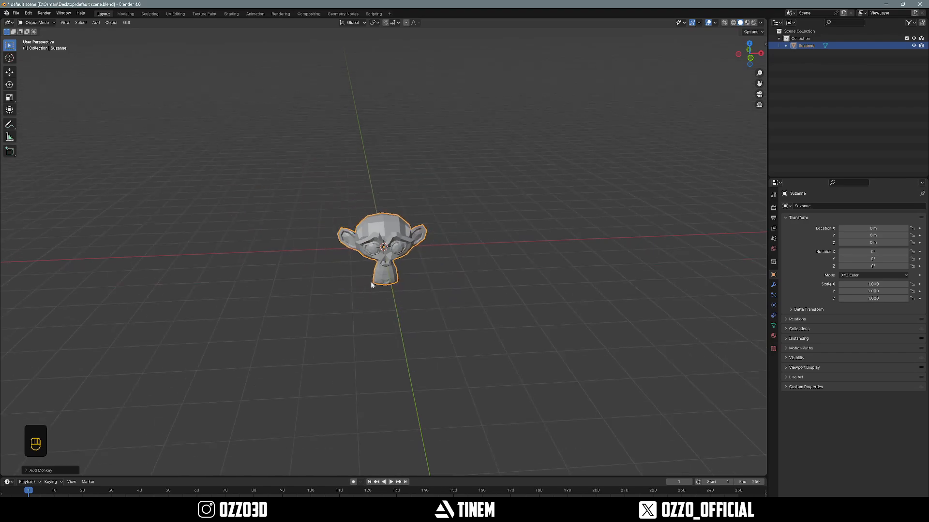
middle_drag(309, 290, 336, 272)
key(KP_Decimal)
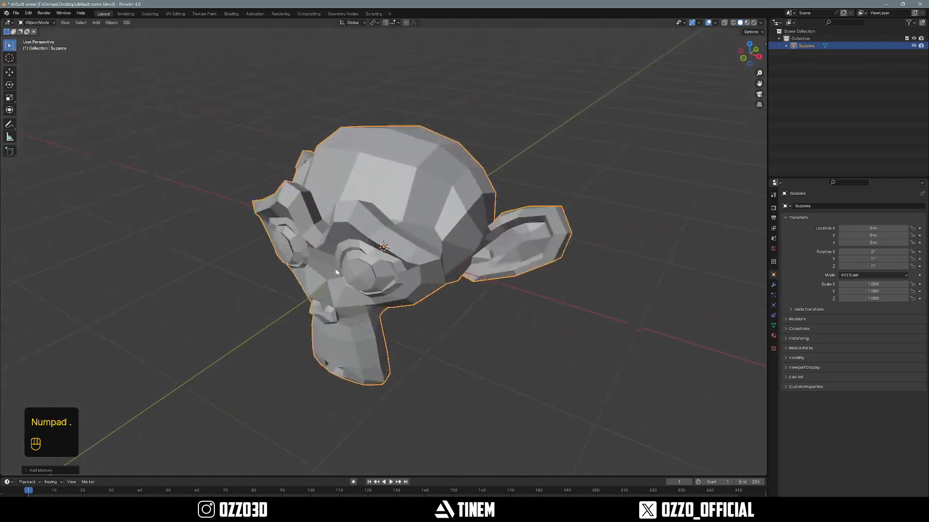
scroll(336, 273, down, 6)
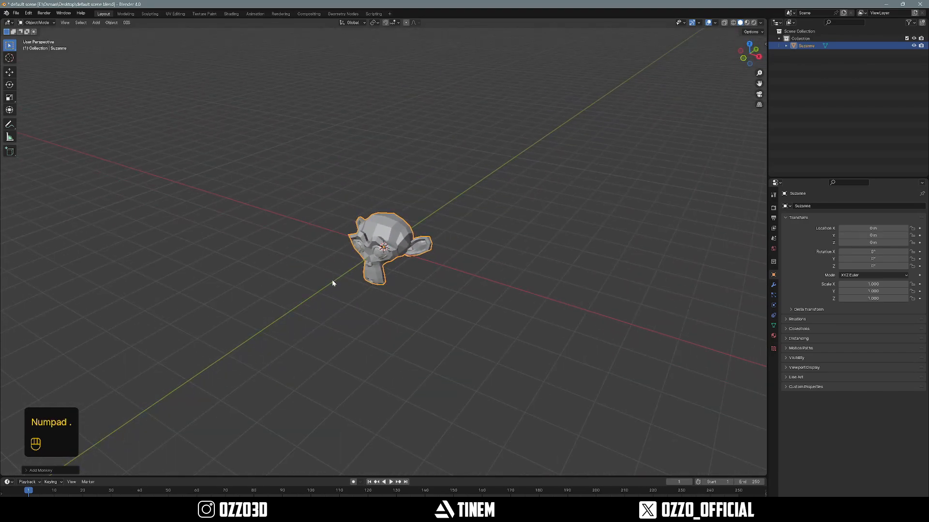
middle_drag(338, 286, 338, 289)
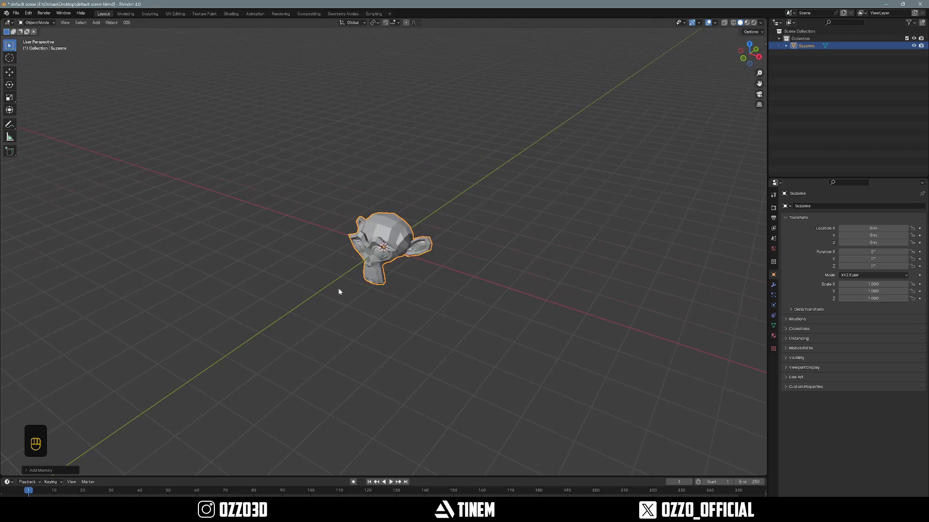
key(KP_Decimal)
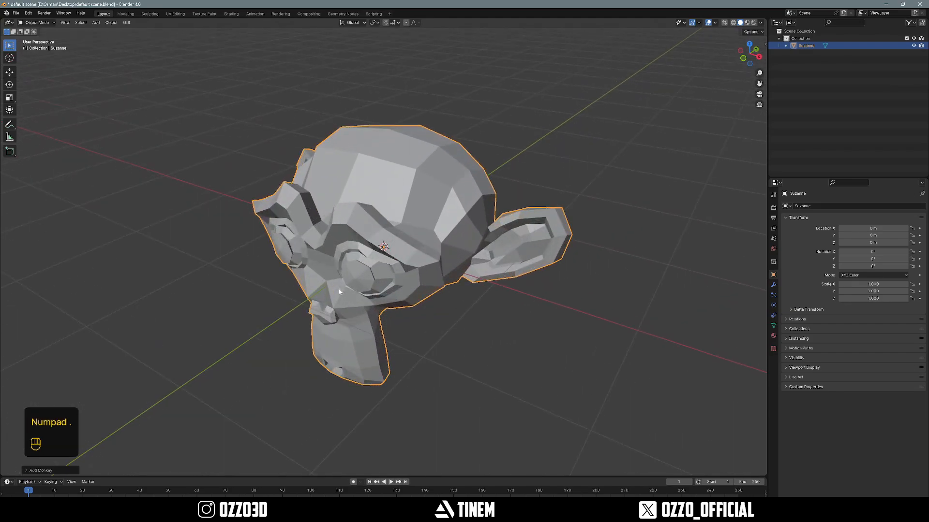
middle_drag(298, 322, 378, 300)
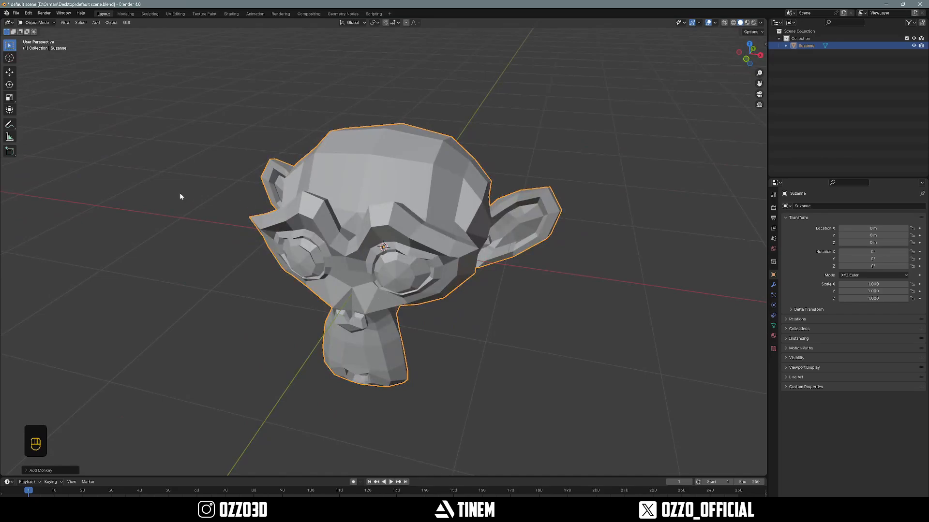
Open the Preferences window and go to its Keymap settings.
click(29, 13)
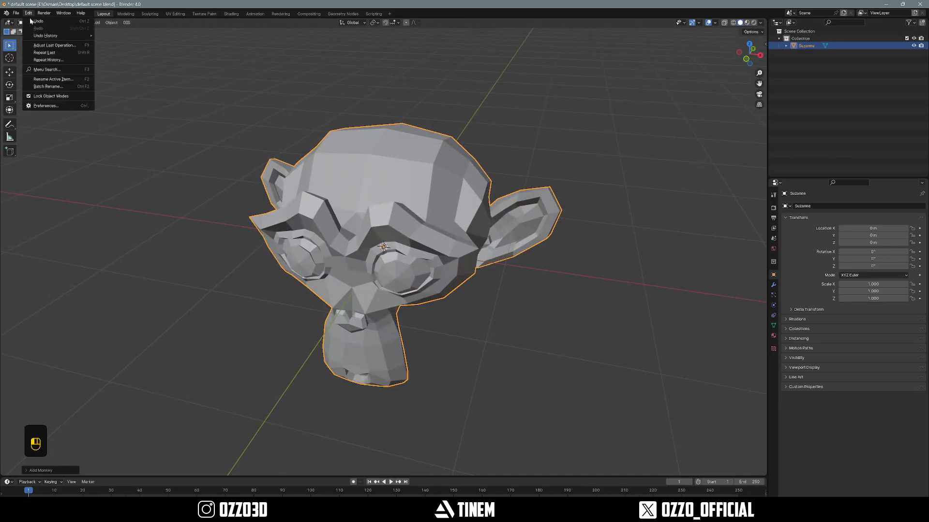
click(55, 108)
drag(29, 6, 49, 86)
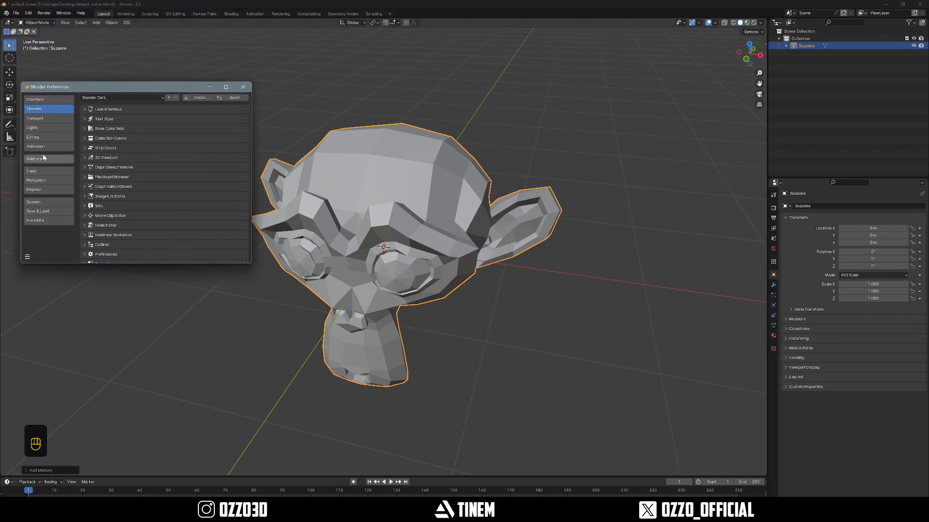
click(56, 192)
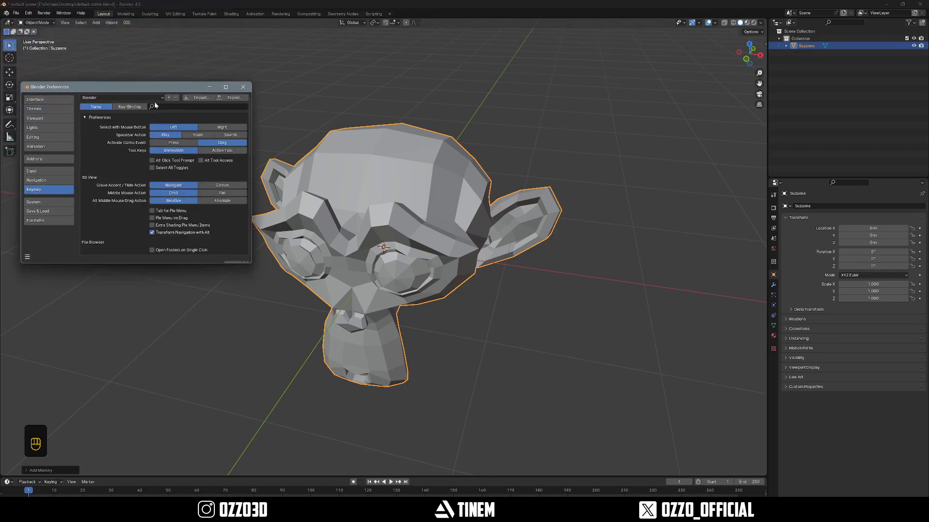
Search the keymap by key-binding for "numpad .", review the matching shortcuts and close Preferences.
click(133, 107)
scroll(128, 143, down, 1)
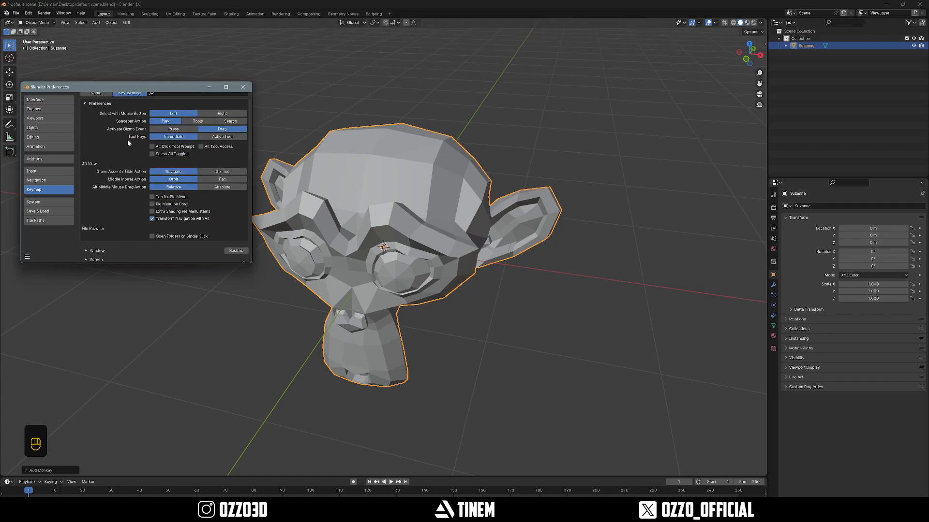
scroll(128, 143, up, 1)
click(95, 108)
click(184, 108)
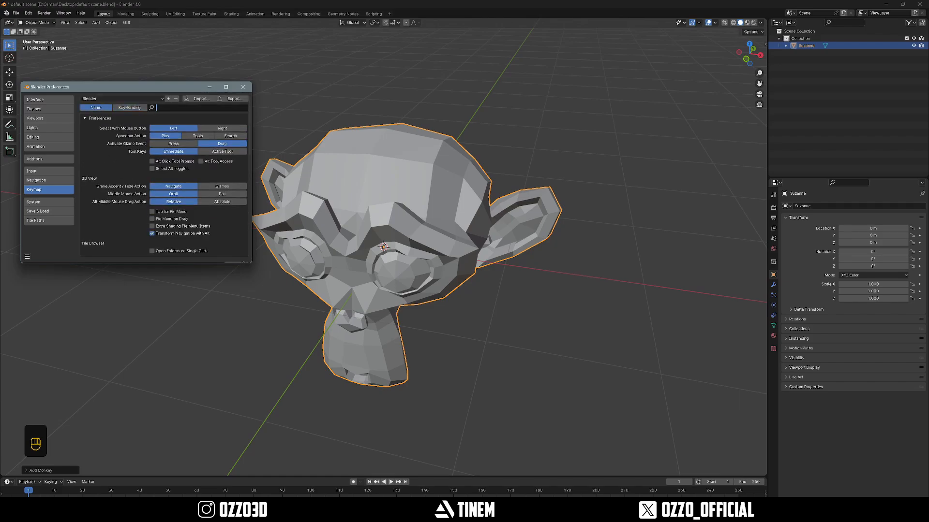
text(numpad .)
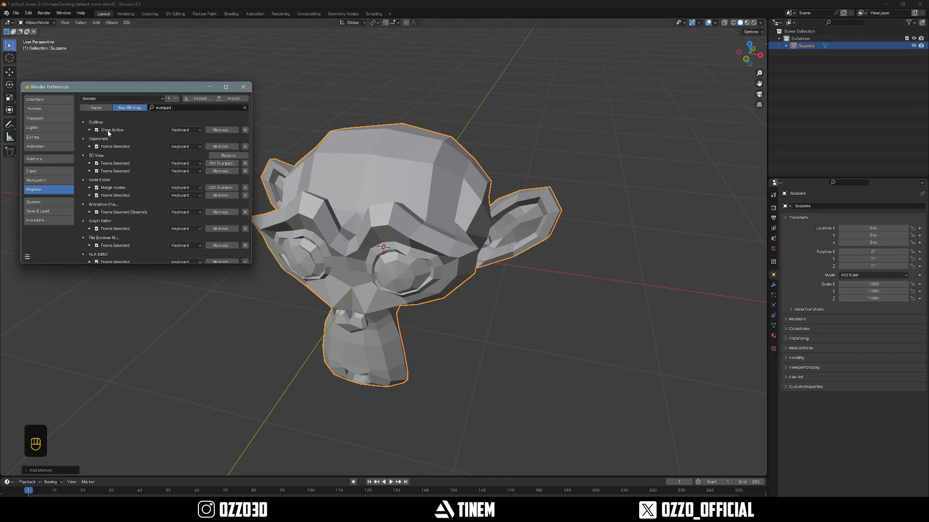
click(96, 108)
click(129, 108)
click(191, 132)
click(27, 257)
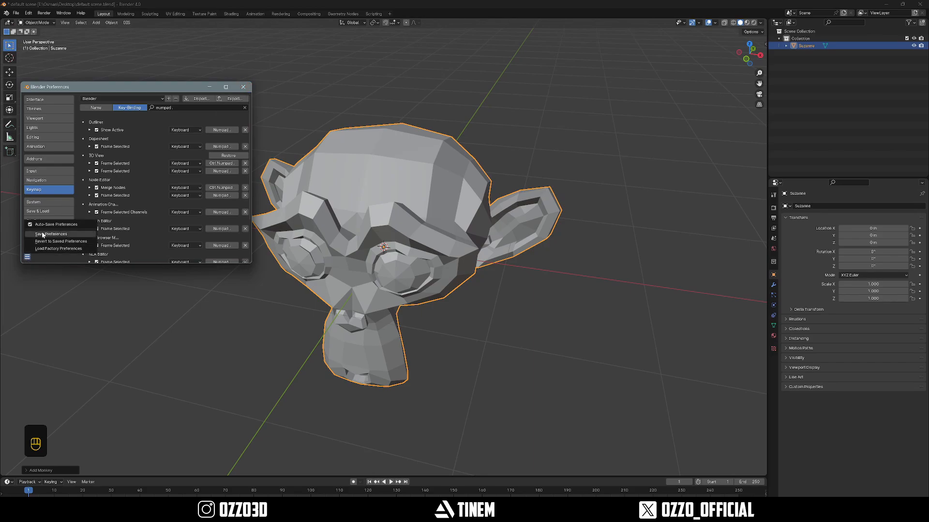
click(242, 86)
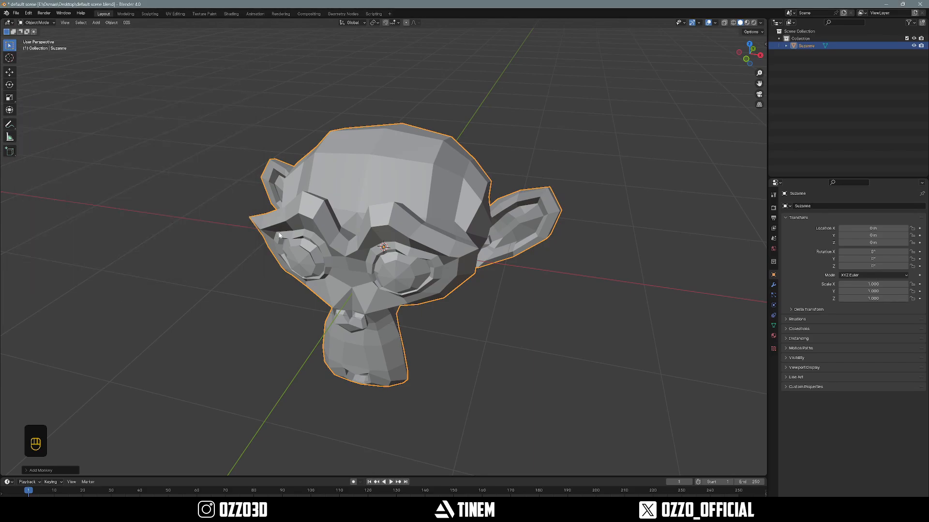
middle_drag(334, 193, 369, 193)
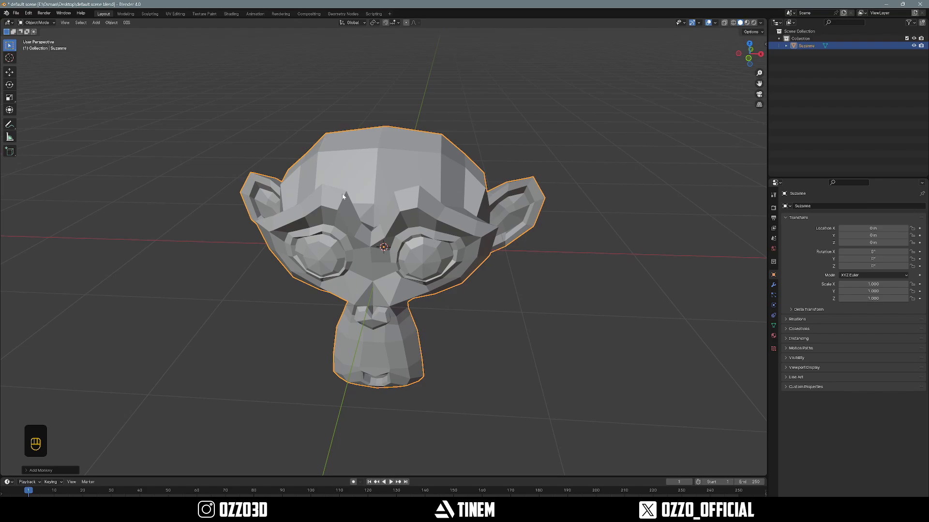
middle_drag(342, 196, 372, 192)
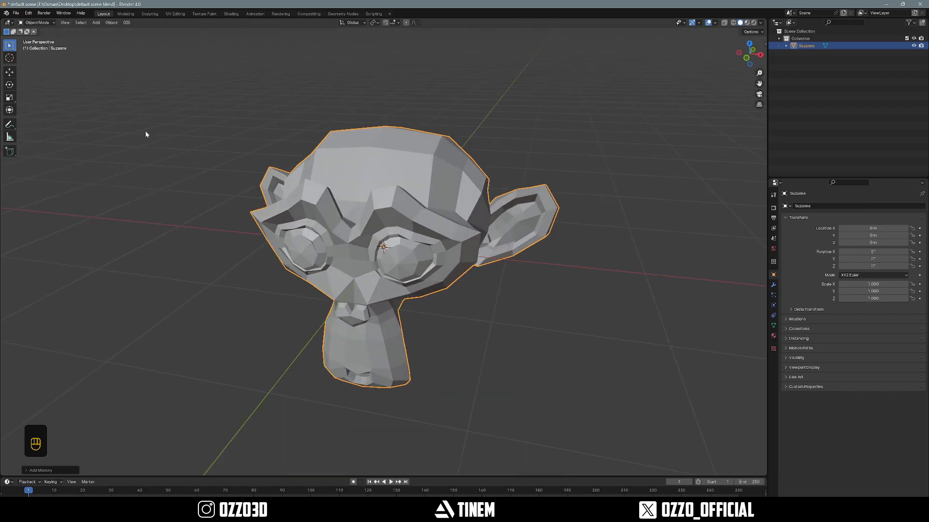
scroll(296, 235, down, 4)
middle_drag(297, 234, 412, 280)
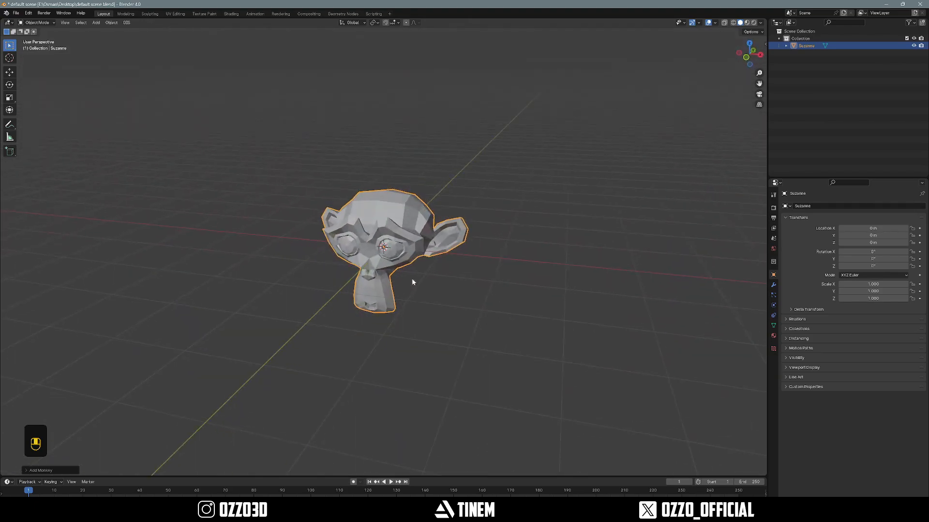
scroll(410, 283, up, 2)
middle_drag(398, 308, 375, 289)
scroll(362, 285, up, 1)
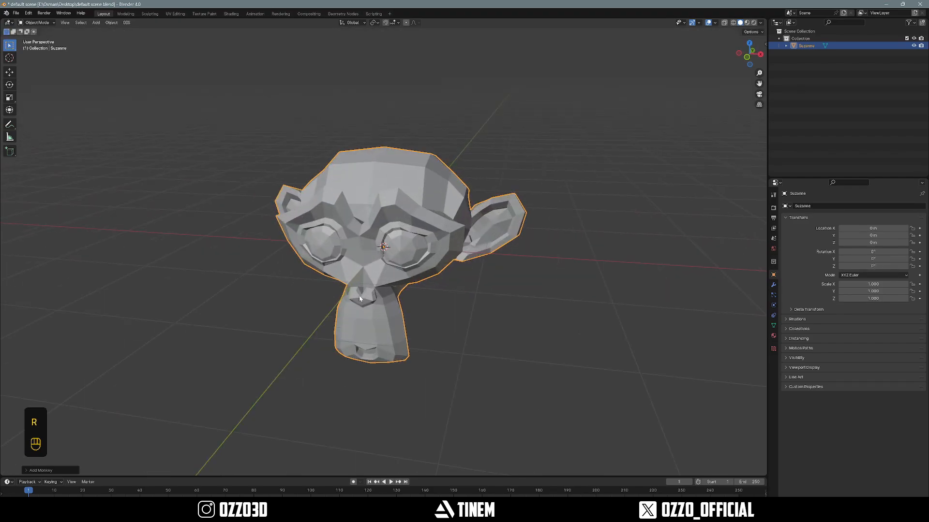
scroll(388, 333, down, 1)
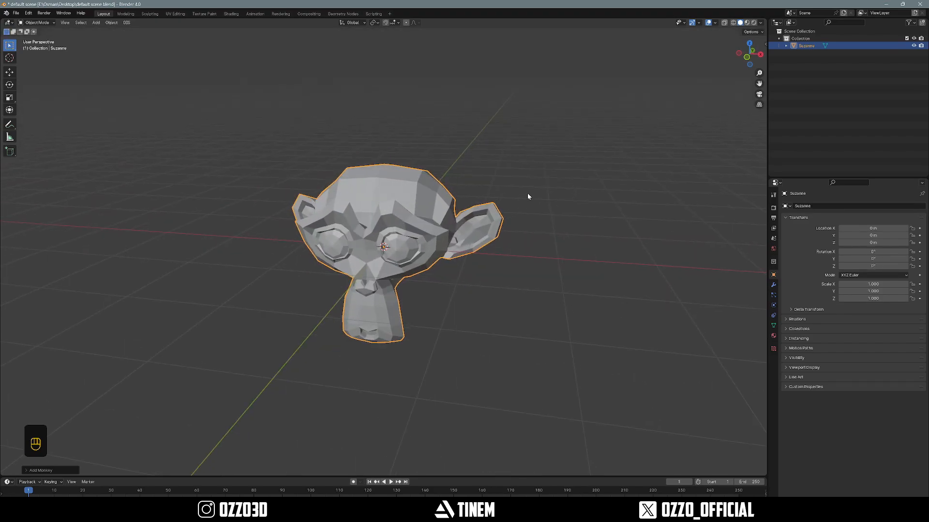
middle_drag(528, 196, 527, 202)
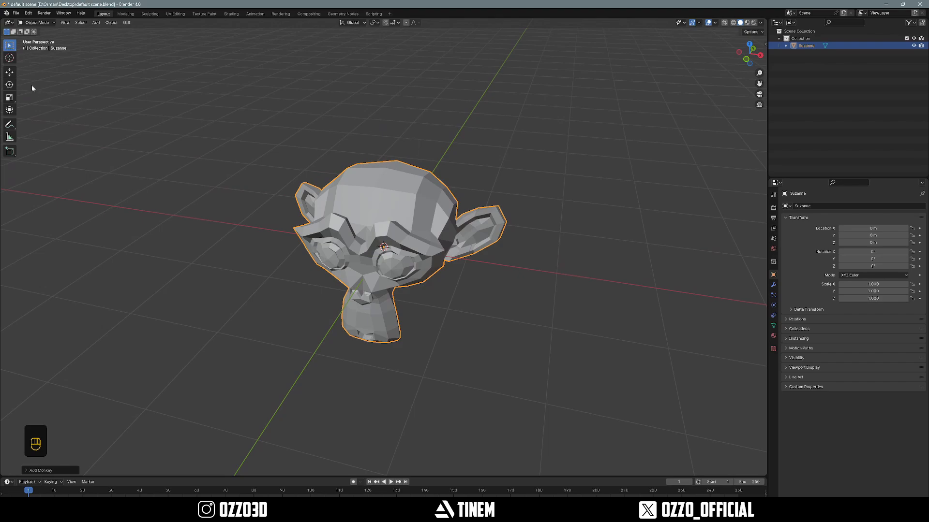
Activate the Move, Rotate and Scale tools in turn to compare their gizmos on the monkey head.
click(10, 72)
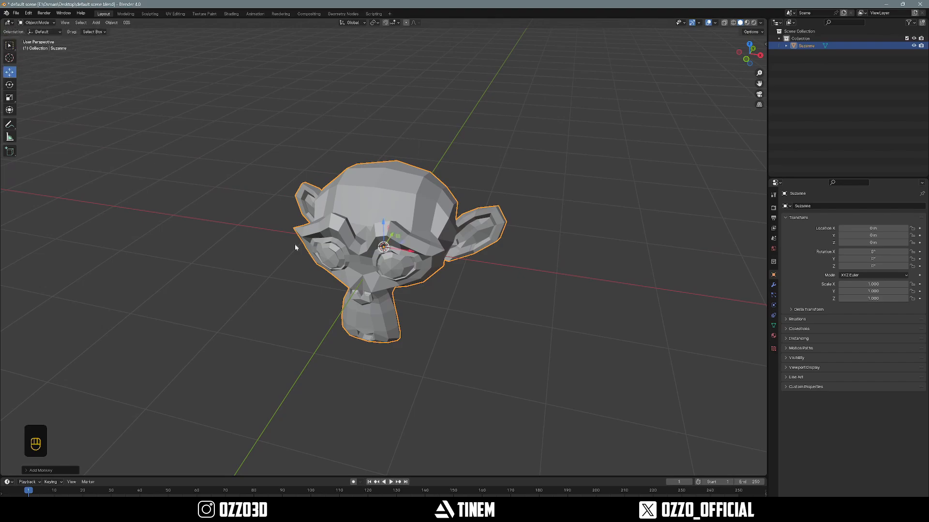
mouse_move(295, 247)
middle_down()
mouse_move(355, 260)
mouse_move(295, 259)
middle_up()
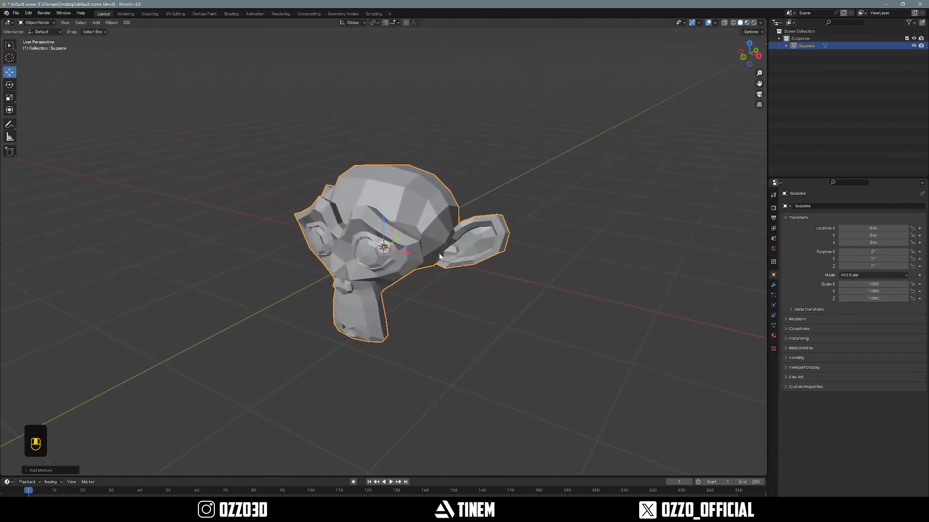
click(10, 85)
click(10, 98)
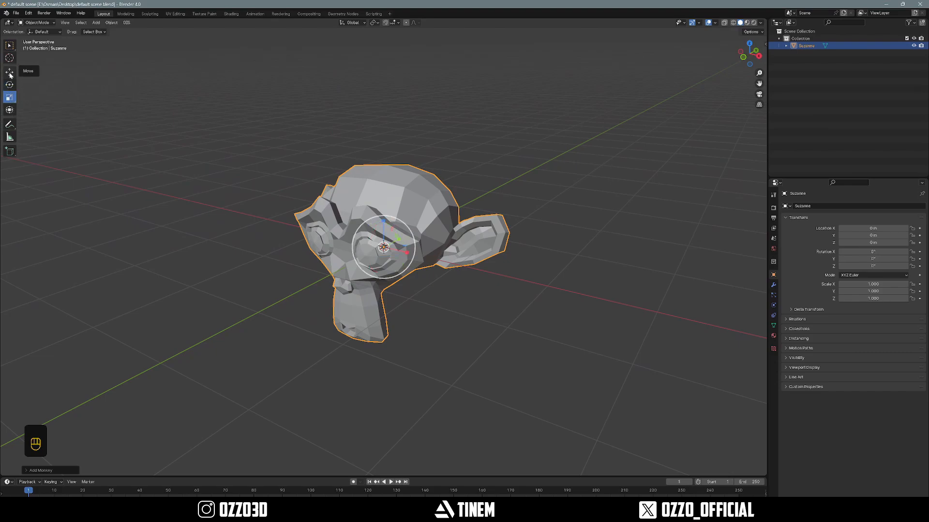
Try moving, rotating and scaling the monkey head freehand with the Move, Rotate and Scale tools.
click(10, 73)
drag(407, 254, 284, 184)
click(9, 85)
click(10, 98)
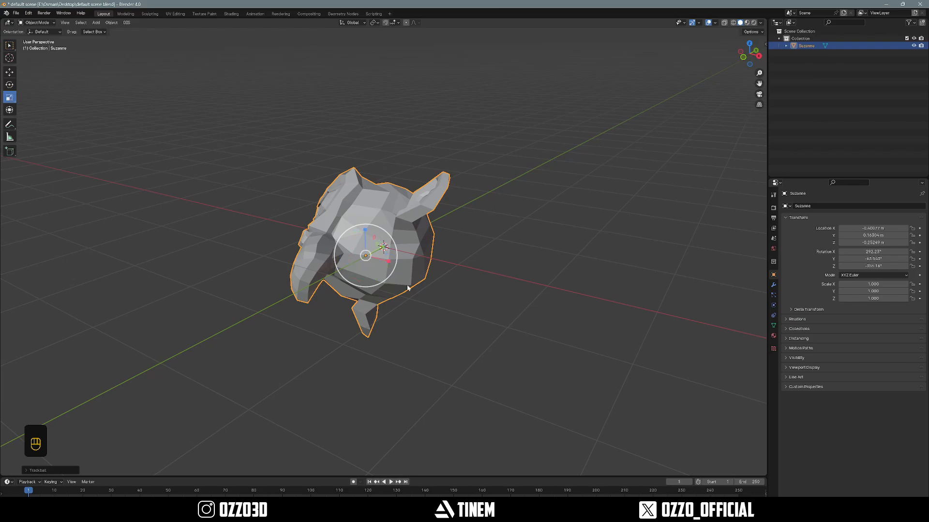
drag(364, 257, 407, 265)
Undo the trial move, rotation and scaling of the monkey head.
key(ctrl+z)
key(ctrl+z)
key(ctrl+z)
key(ctrl+z)
key(ctrl+z)
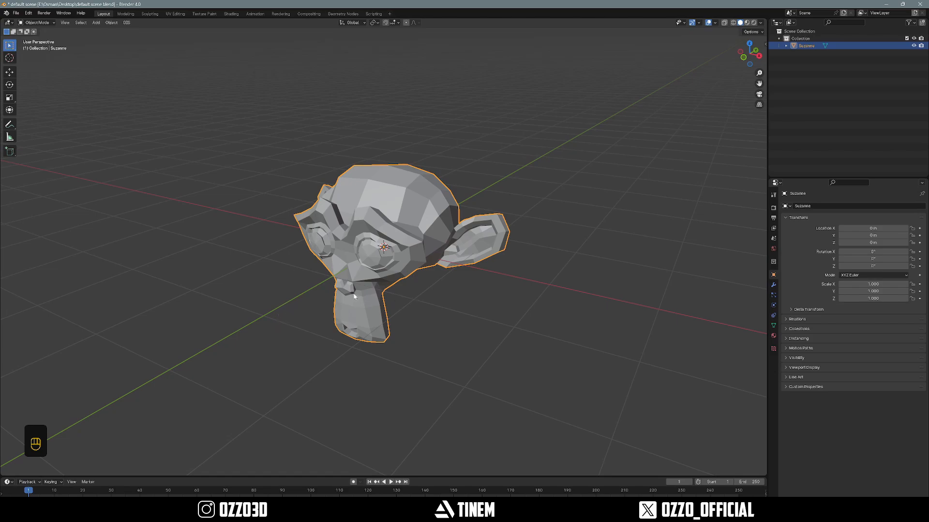
Try moving the monkey head freely with the Grab command twice, cancelling each move.
middle_drag(355, 297, 363, 298)
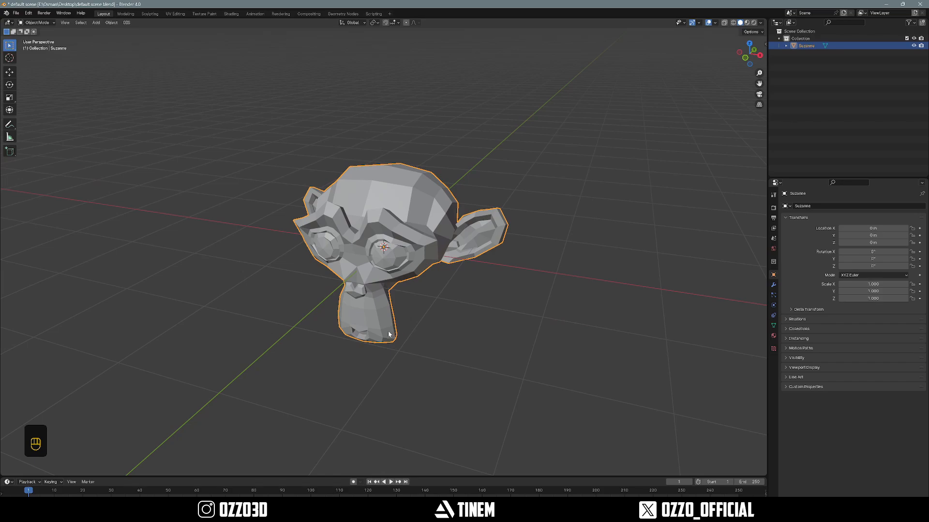
middle_drag(388, 333, 386, 315)
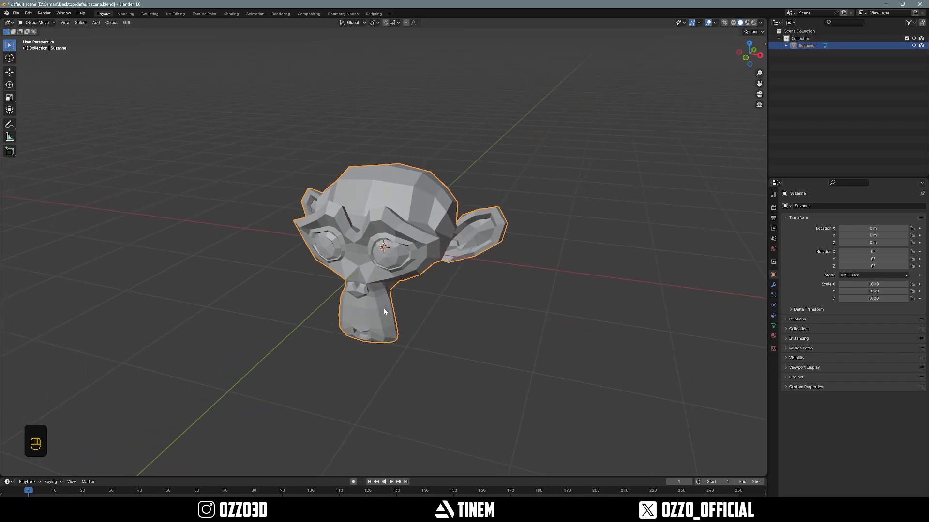
scroll(405, 320, down, 1)
scroll(407, 300, up, 2)
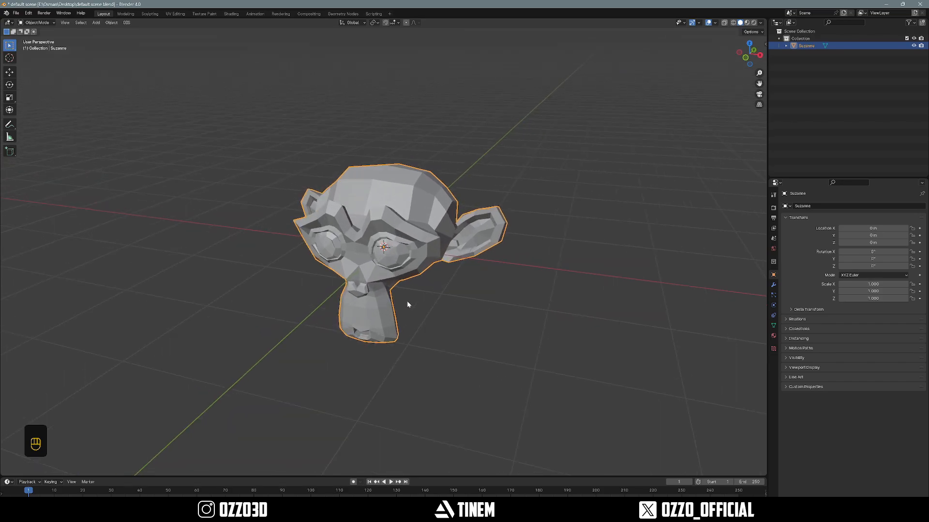
middle_drag(412, 303, 405, 302)
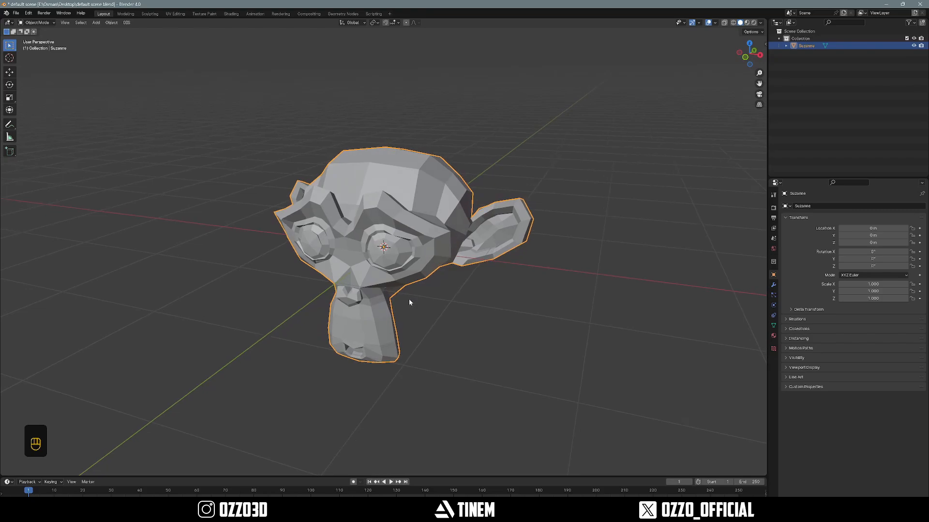
key(g)
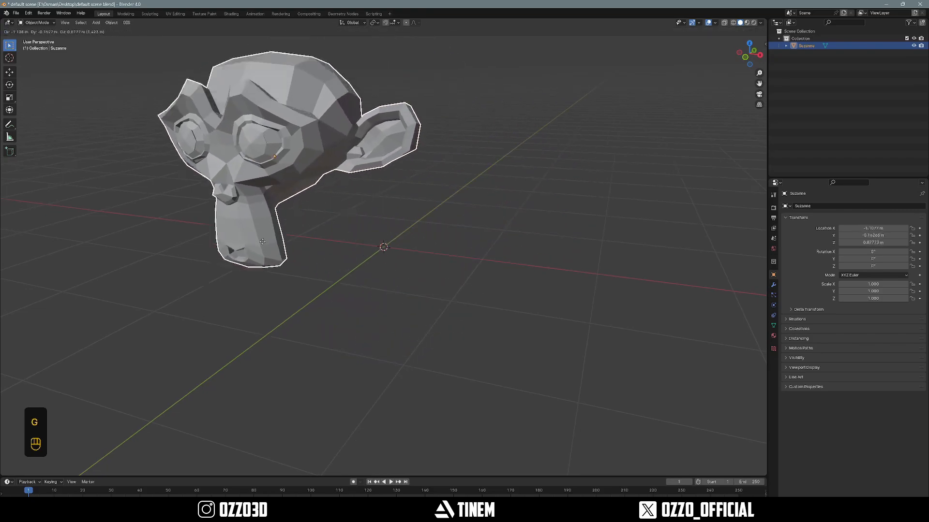
right_click(408, 324)
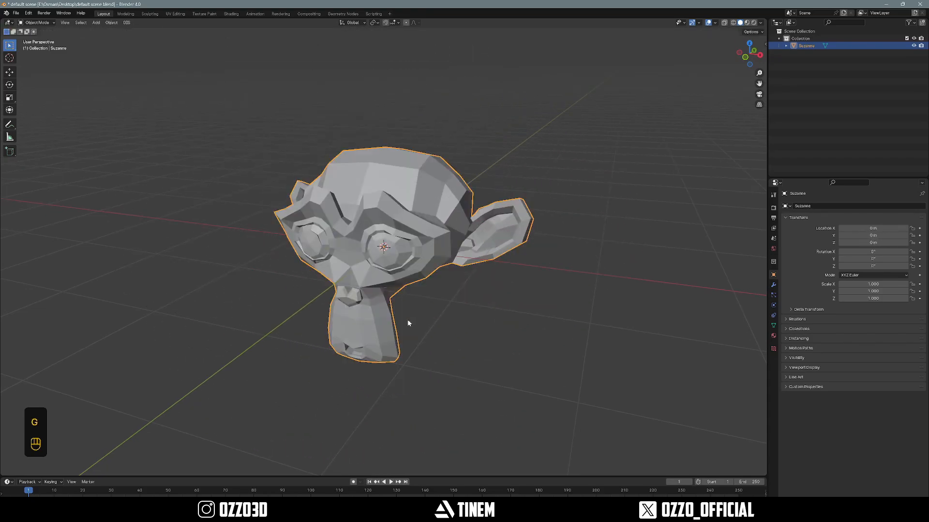
middle_drag(408, 324, 397, 328)
key(g)
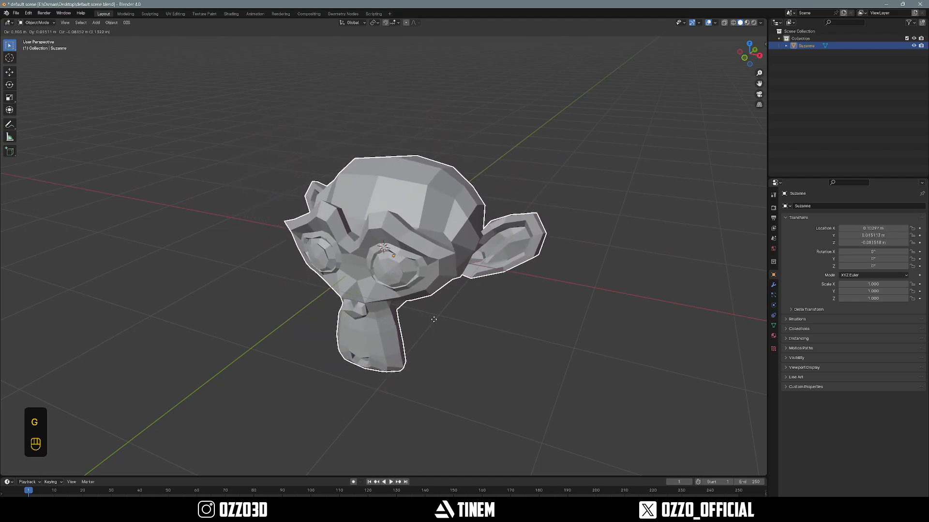
right_click(420, 304)
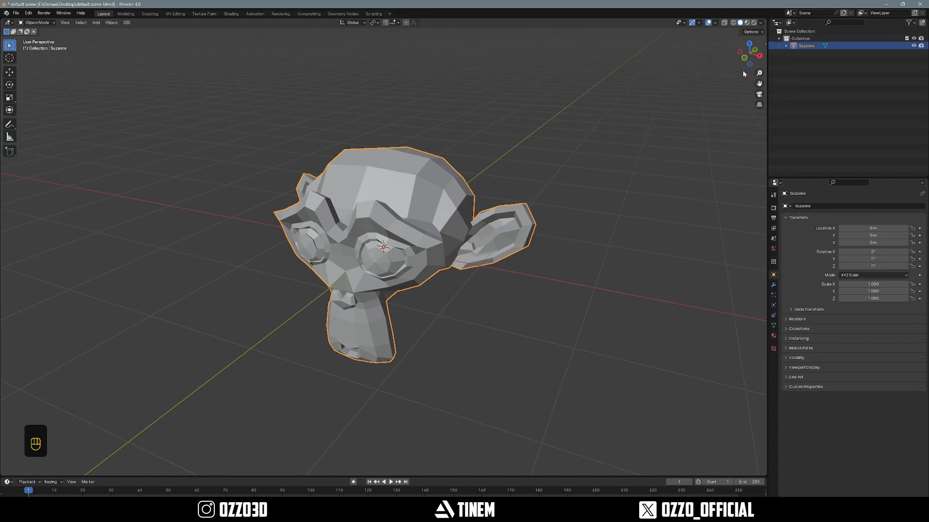
Try moving the monkey head with Grab, constraining it in turn to the global X, Z and Y axes, and cancel the move.
middle_drag(563, 218, 557, 216)
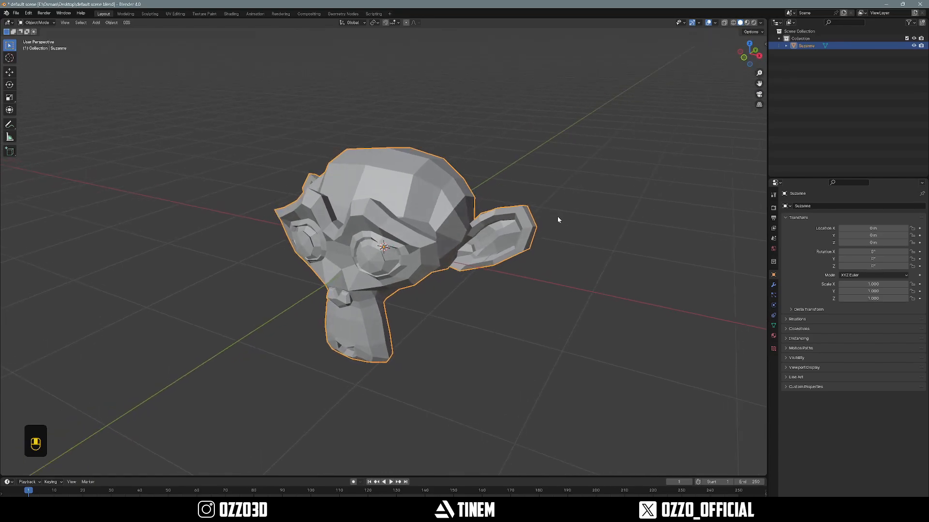
key(g)
key(g)
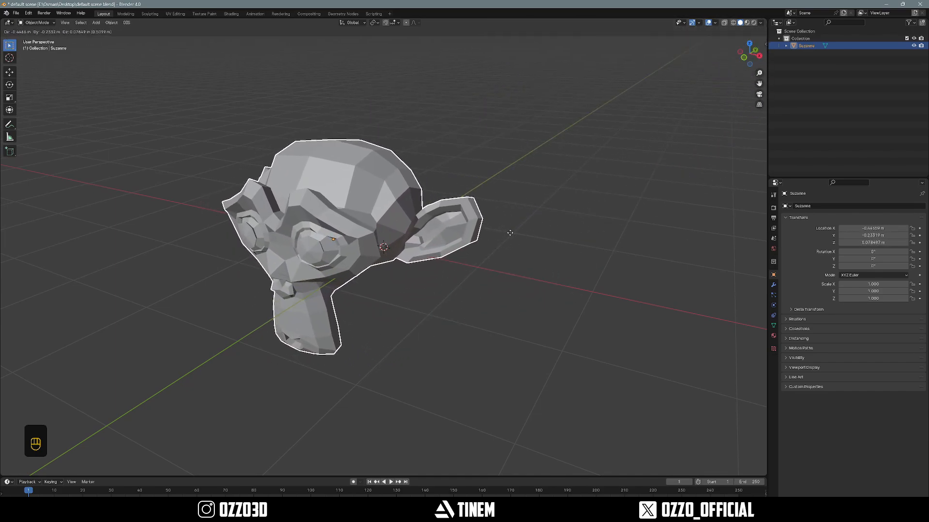
key(x)
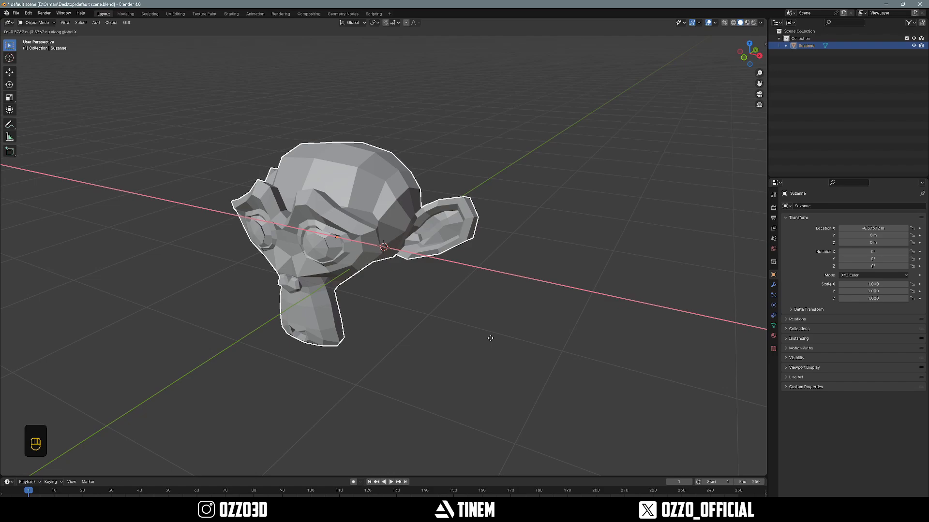
key(z)
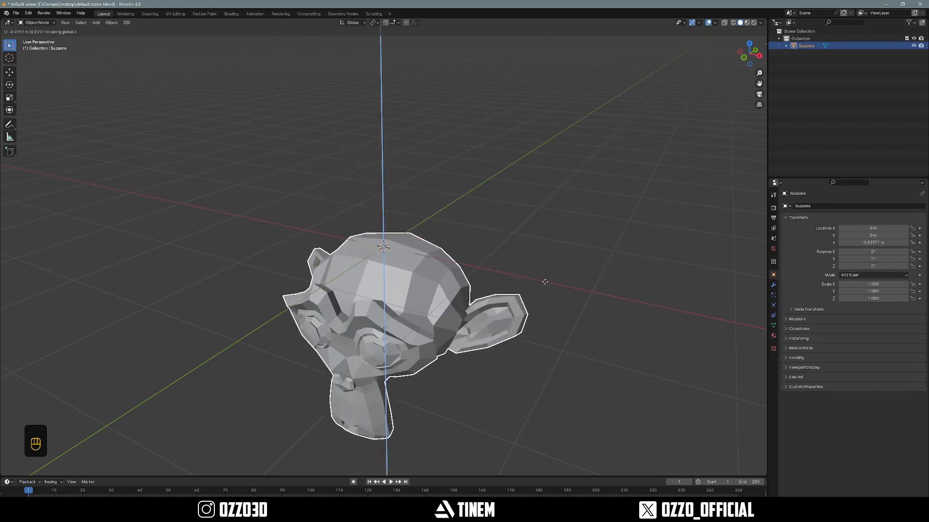
key(y)
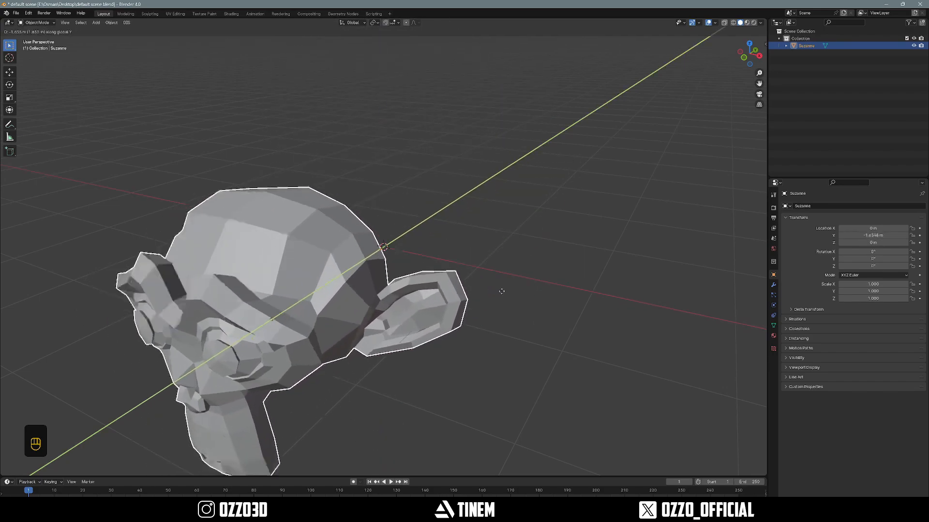
key(z)
key(x)
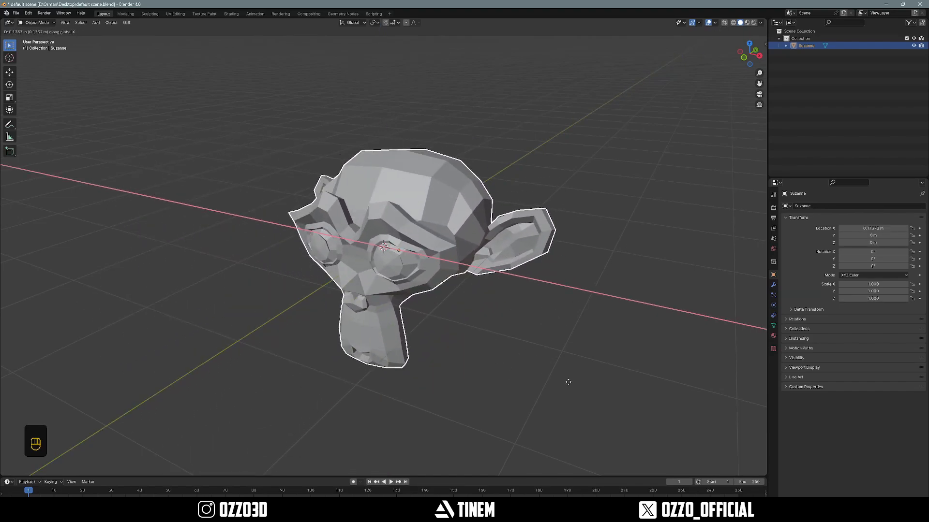
key(z)
key(y)
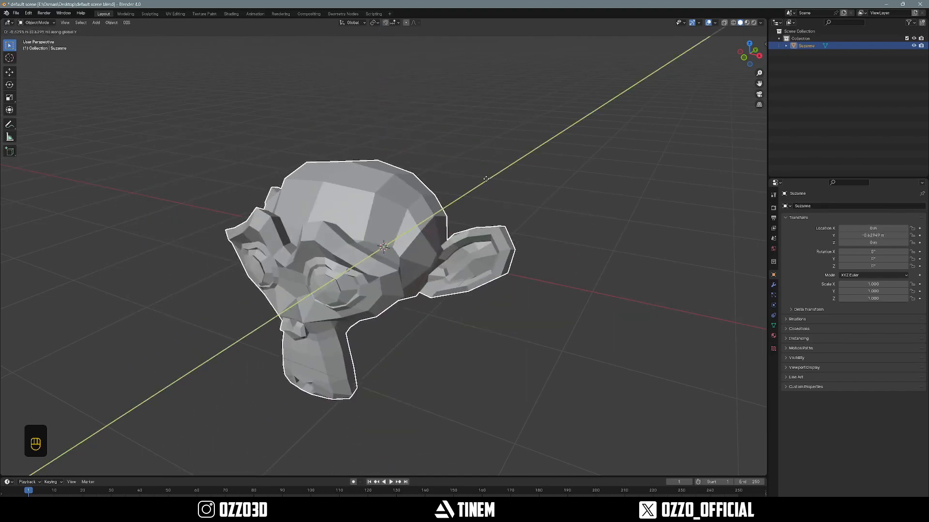
key(x)
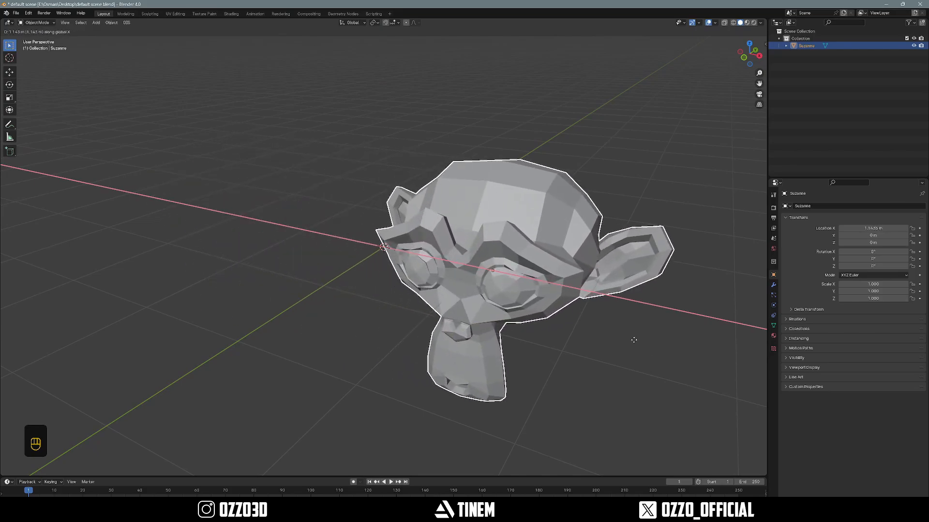
key(z)
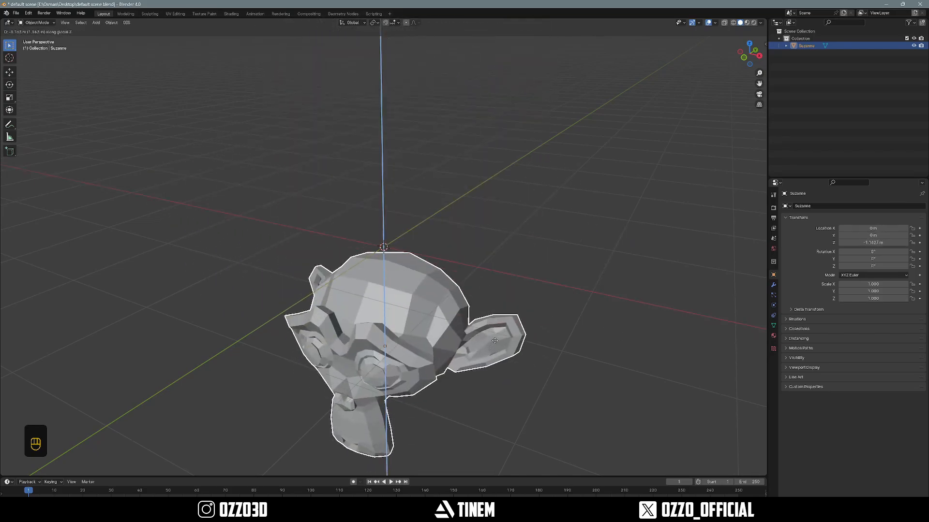
key(Escape)
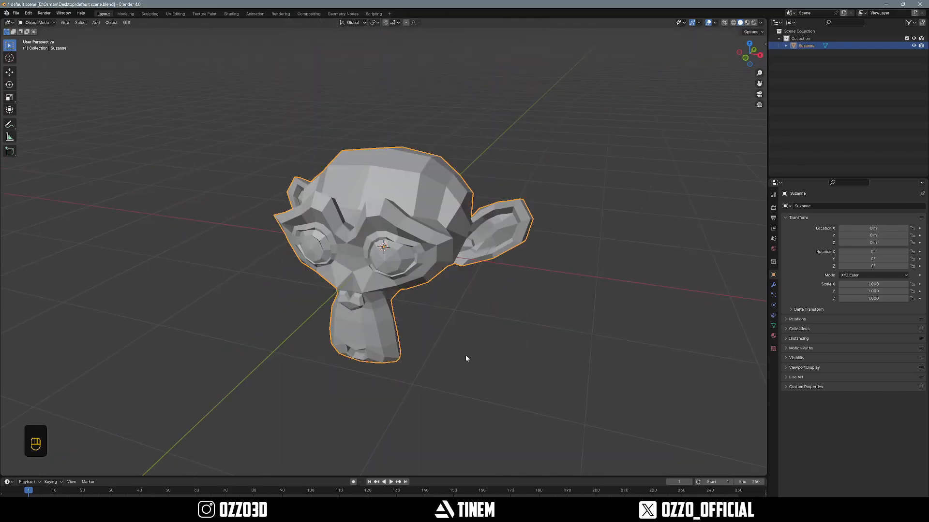
Try a free Grab and a trackball rotation on the monkey head, cancelling both.
middle_drag(465, 356, 450, 357)
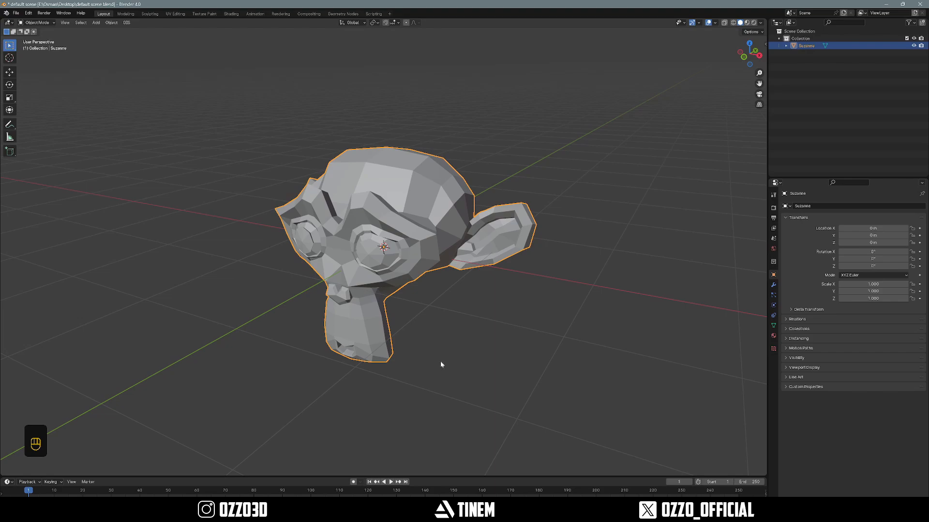
key(g)
right_click(421, 281)
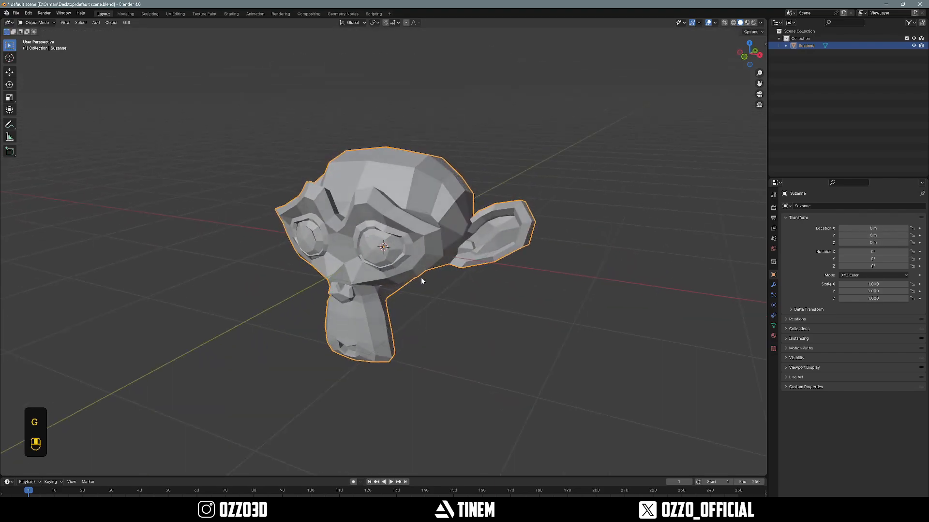
key(r)
key(r)
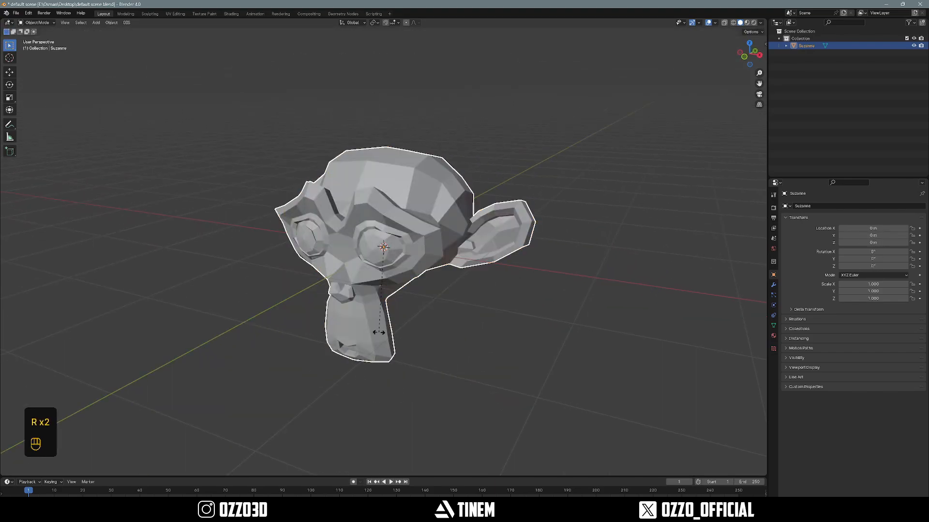
right_click(405, 291)
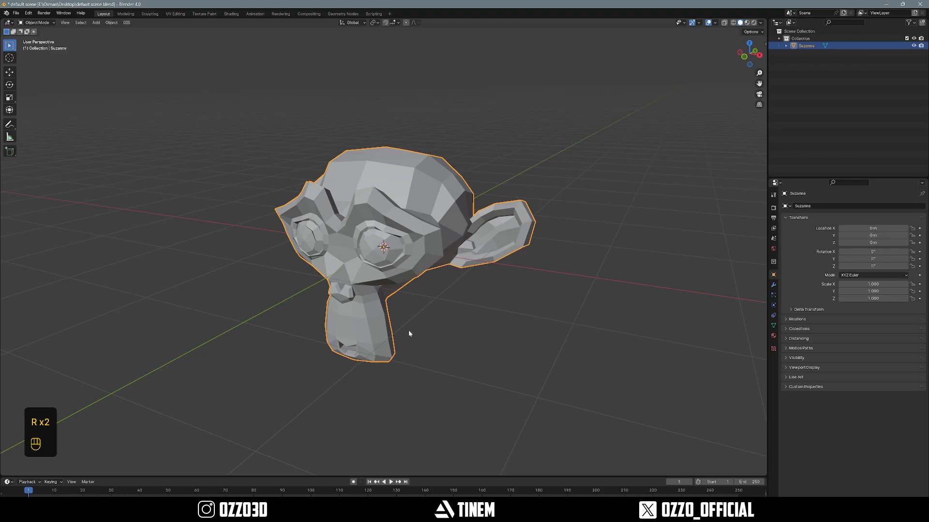
Try rotating the monkey head around the global X, Z and Y axes in turn, and cancel the rotation.
key(r)
key(x)
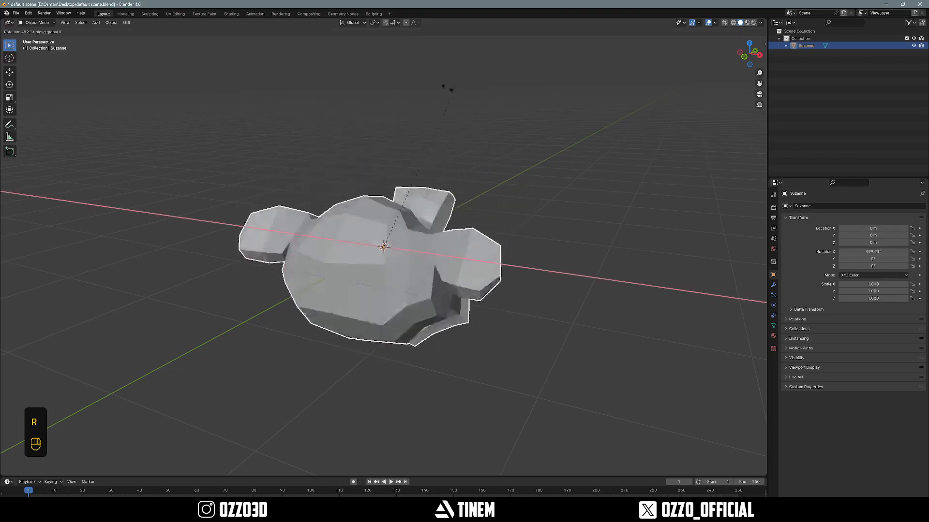
key(z)
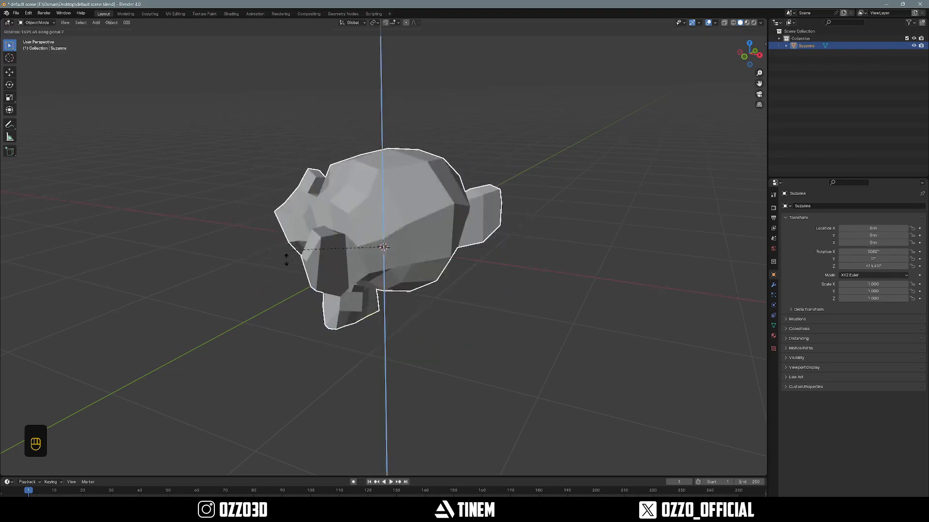
key(y)
right_click(301, 256)
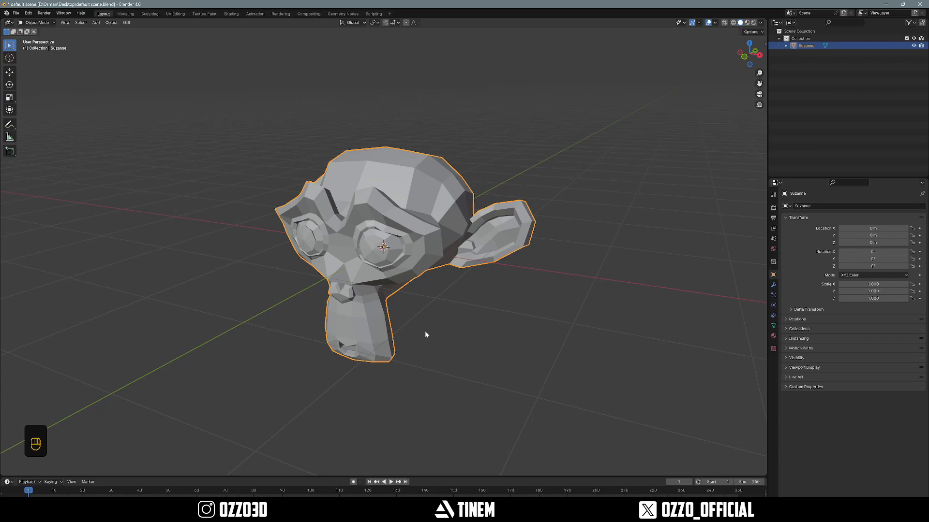
Try scaling the monkey head uniformly and along the global Z and Y axes, and cancel the scaling.
key(s)
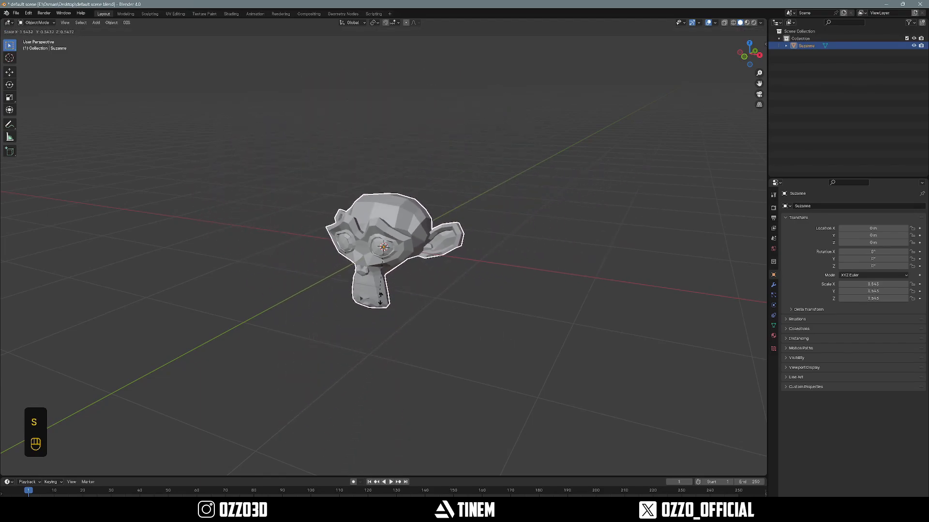
key(z)
key(y)
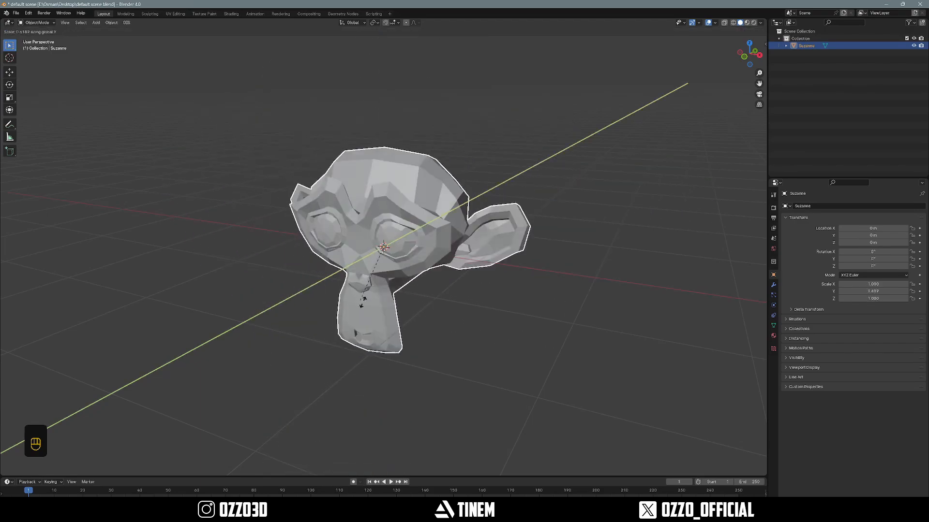
key(z)
right_click(460, 323)
mouse_move(460, 323)
middle_down()
mouse_move(359, 315)
mouse_move(443, 323)
middle_up()
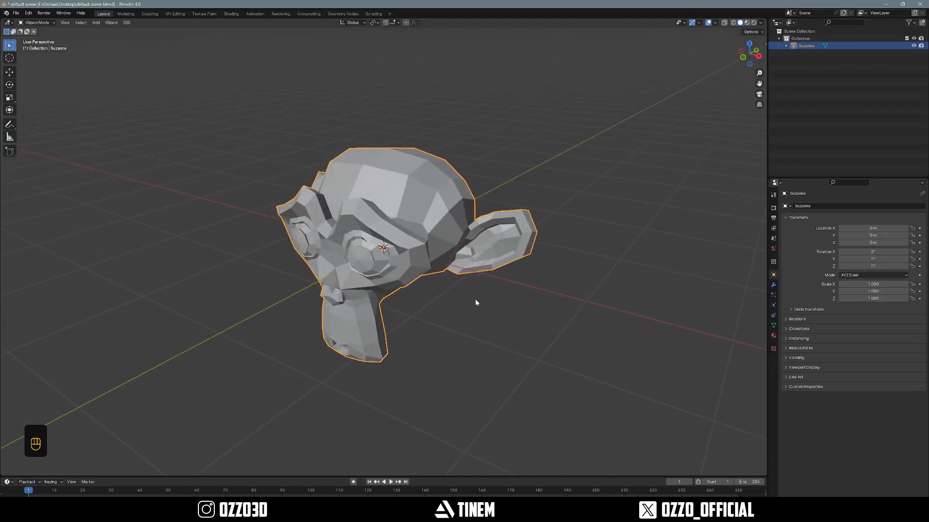
Switch the monkey head to Edit Mode and back to Object Mode using the mode selector.
middle_drag(432, 275, 424, 273)
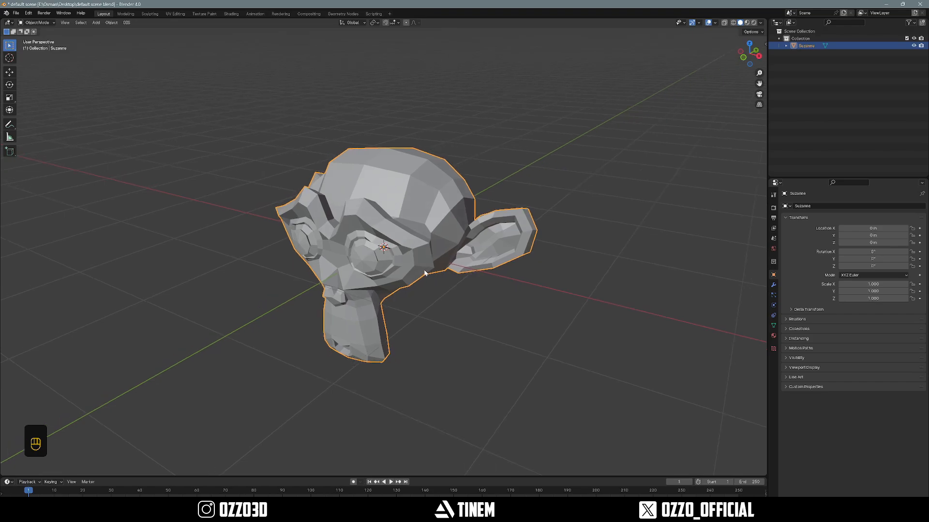
middle_drag(355, 287, 424, 277)
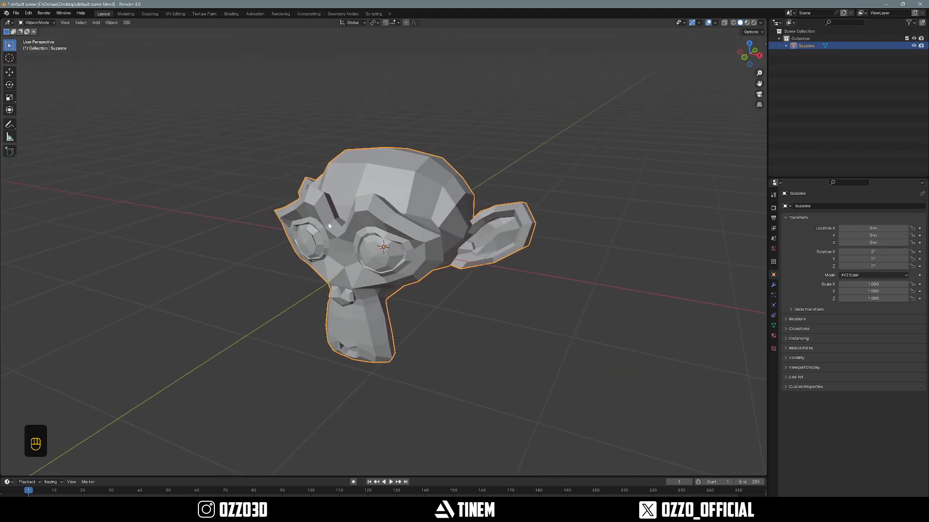
click(38, 23)
click(37, 39)
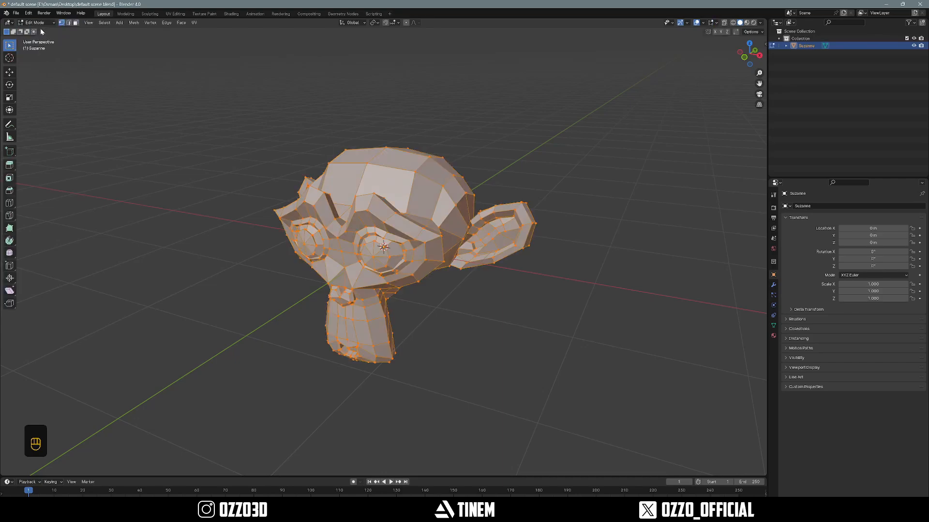
click(38, 23)
click(39, 31)
click(152, 157)
click(310, 251)
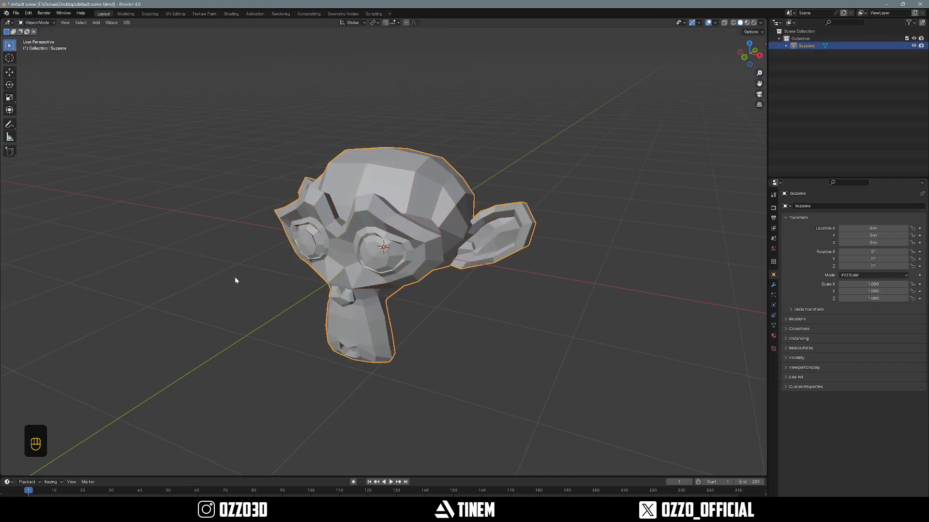
Toggle the monkey head repeatedly between Object Mode and Edit Mode with the mode shortcut, ending in Edit Mode.
scroll(438, 228, up, 2)
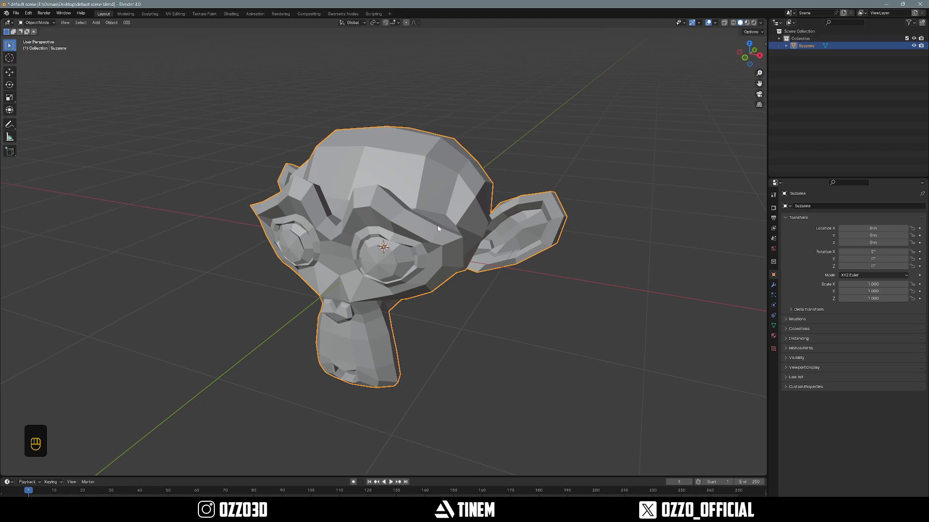
key(Tab)
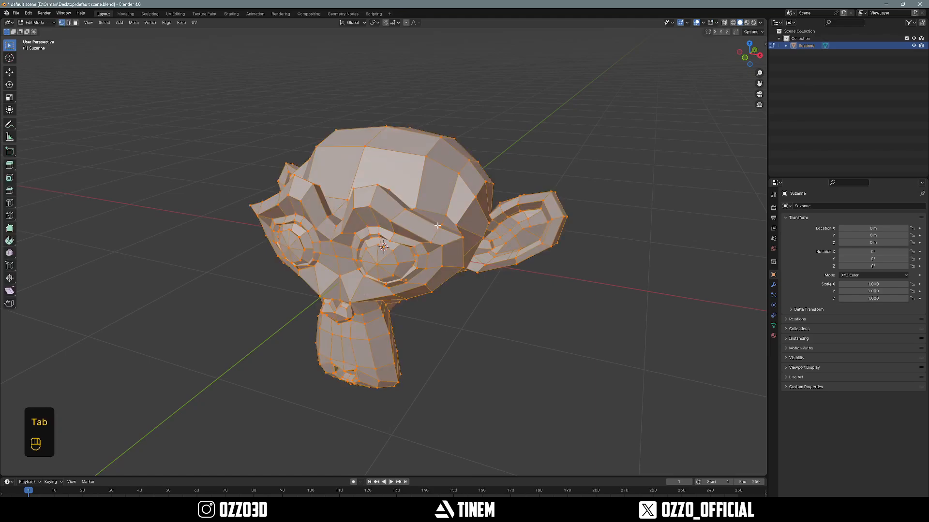
key(Tab)
key(Tab)
key(Tab)
key(Tab)
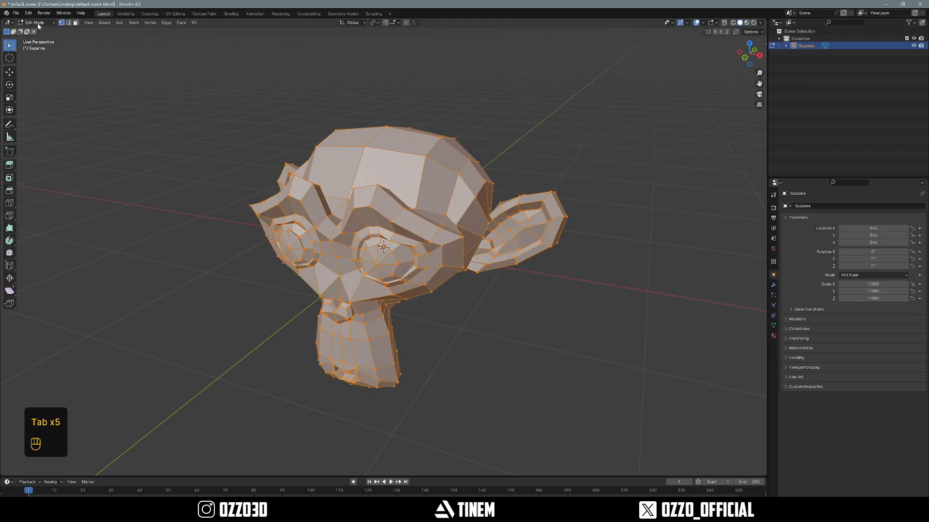
key(Tab)
key(Tab)
key(Tab)
key(Tab)
key(Tab)
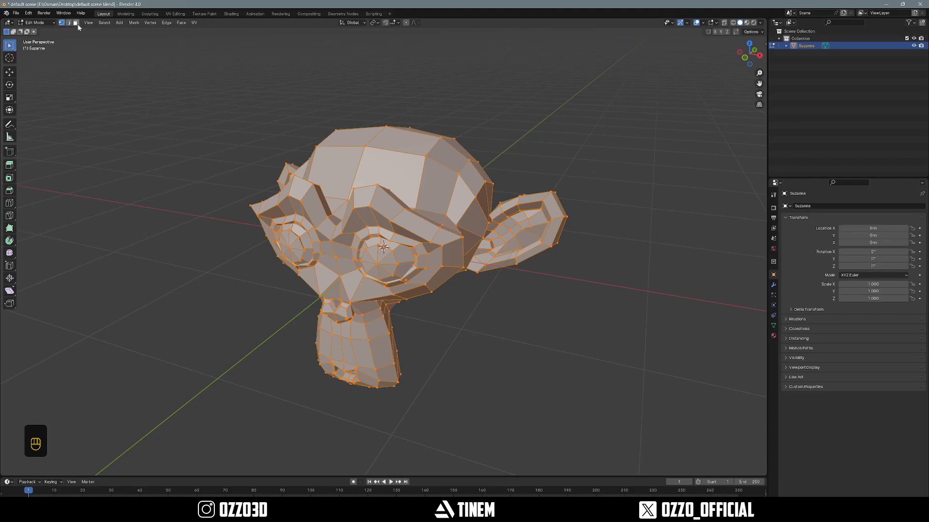
Toggle X-ray display and examine the monkey head's mesh from the front and at an angle.
scroll(316, 320, up, 2)
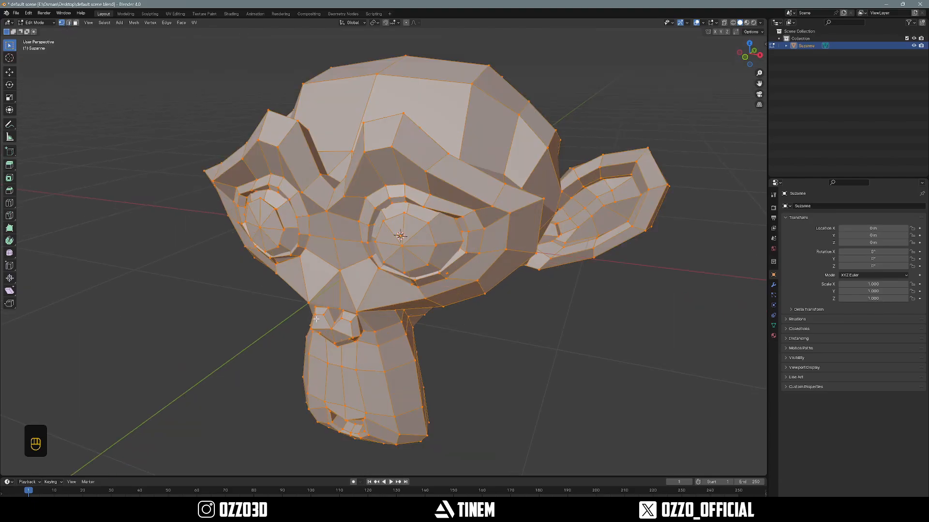
shift+middle_drag(300, 331, 311, 321)
key(alt+z)
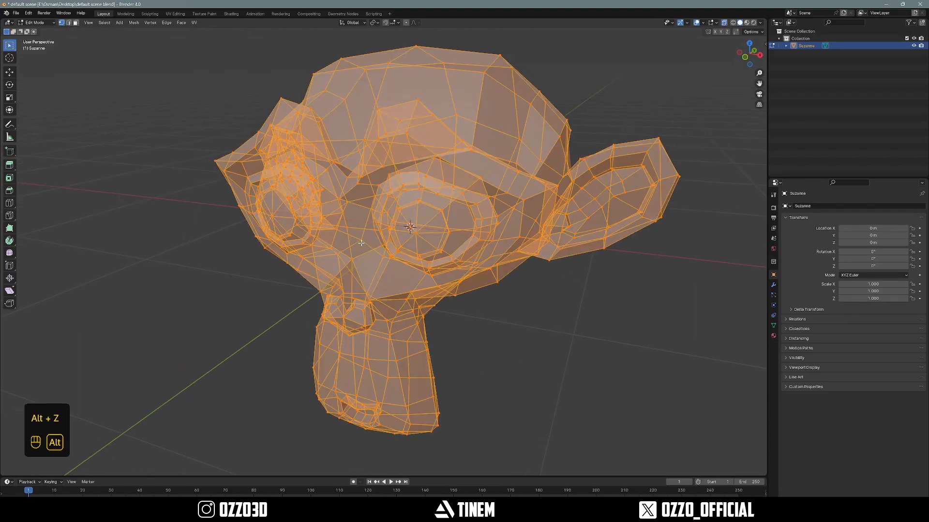
mouse_move(364, 239)
middle_down()
mouse_move(333, 248)
mouse_move(368, 241)
middle_up()
key(KP_1)
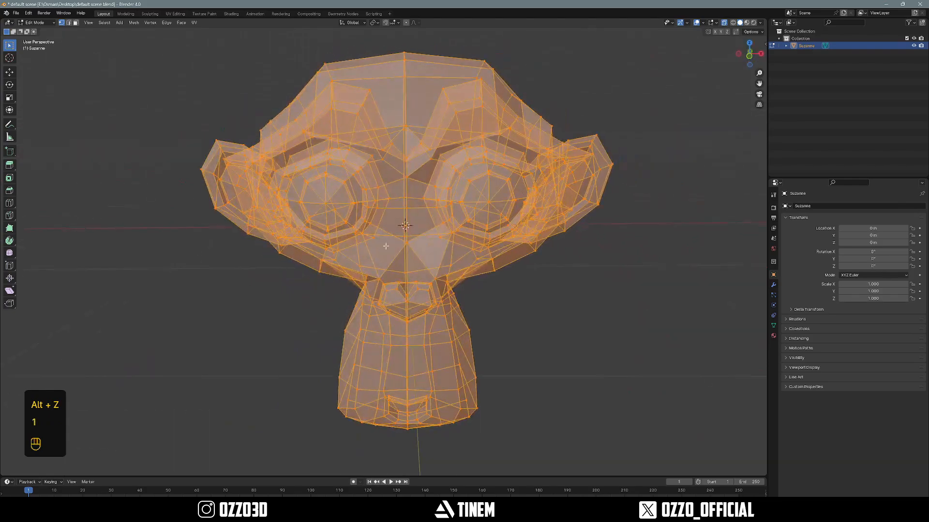
mouse_move(426, 252)
middle_down()
mouse_move(456, 257)
mouse_move(269, 317)
middle_up()
key(alt+z)
key(alt+z)
Cycle repeatedly through the vertex, edge and face selection modes to compare them on the fully selected mesh.
key(2)
key(3)
key(1)
key(2)
key(3)
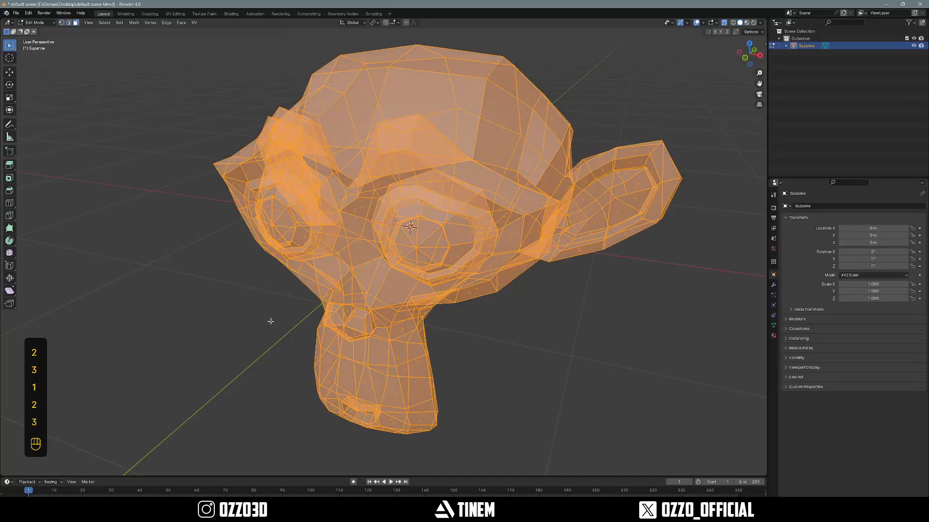
key(1)
key(2)
key(3)
key(1)
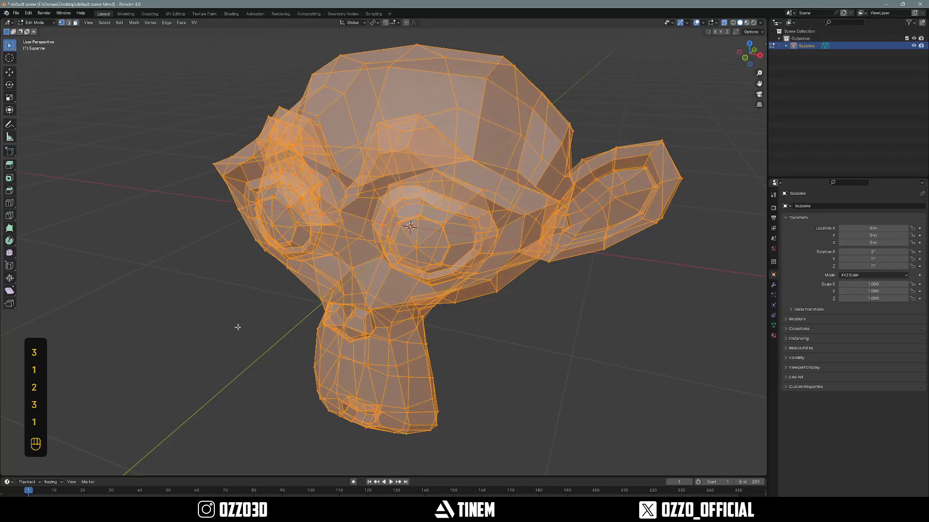
mouse_move(238, 327)
middle_down()
mouse_move(228, 327)
mouse_move(236, 319)
middle_up()
key(2)
key(3)
Turn off X-ray and select the single vertex between the eyes above the nose in vertex selection mode.
key(alt+z)
scroll(235, 319, up, 3)
key(1)
click(312, 236)
middle_drag(312, 236, 319, 232)
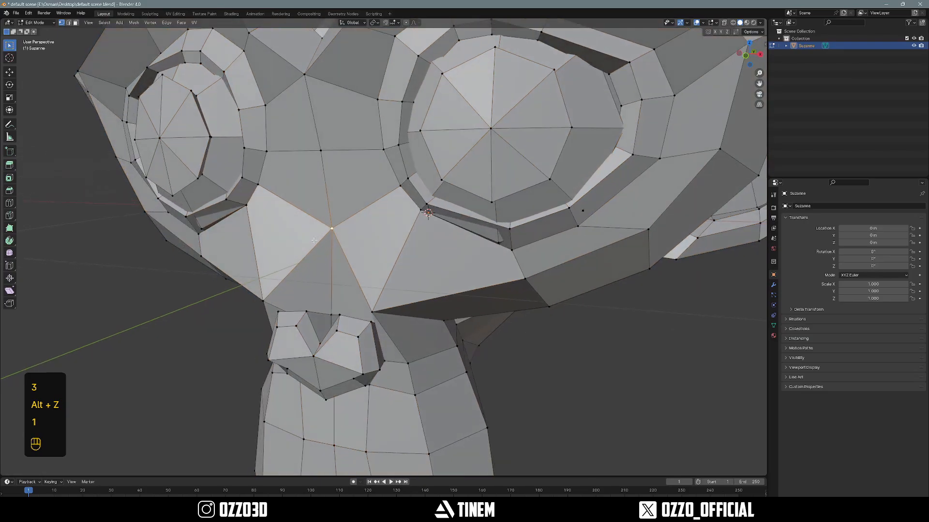
Compare edge and face selection, toggle X-ray on and off, and return to vertex selection mode.
key(2)
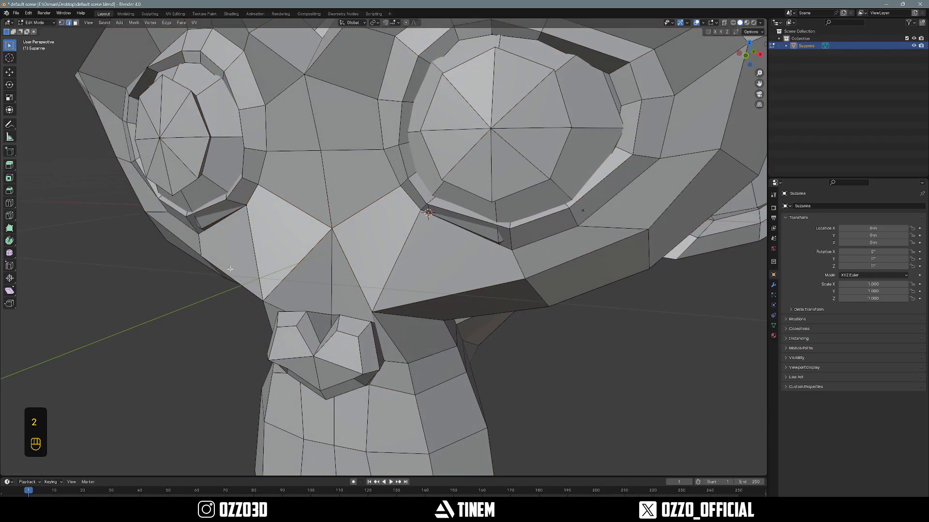
key(3)
key(alt+z)
middle_drag(237, 242, 304, 302)
key(alt+z)
key(1)
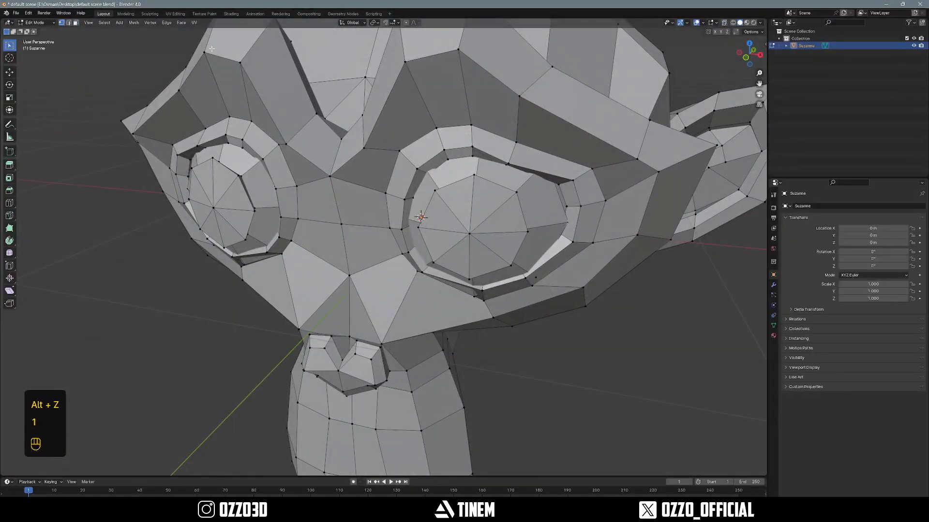
Select the vertex between the eyes above the nose and try moving it freely.
click(350, 278)
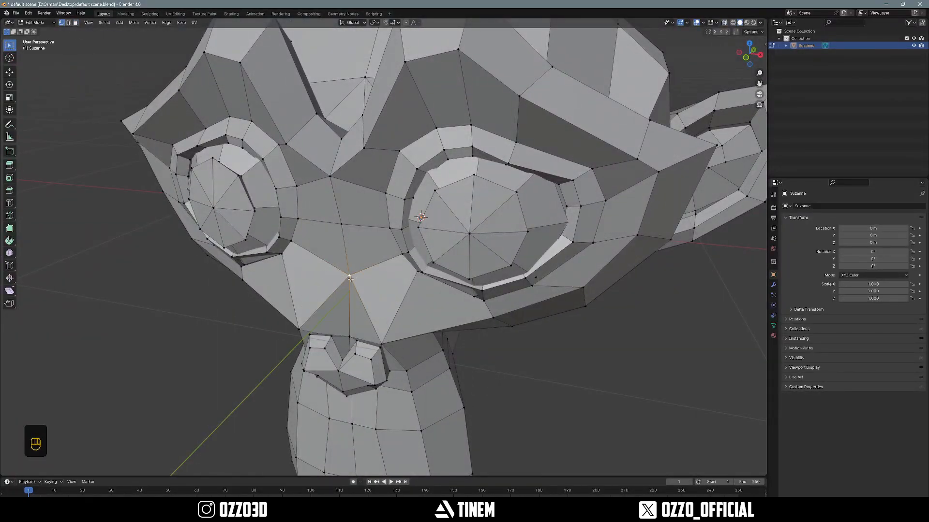
click(305, 326)
click(339, 304)
key(g)
right_click(323, 343)
scroll(324, 343, down, 1)
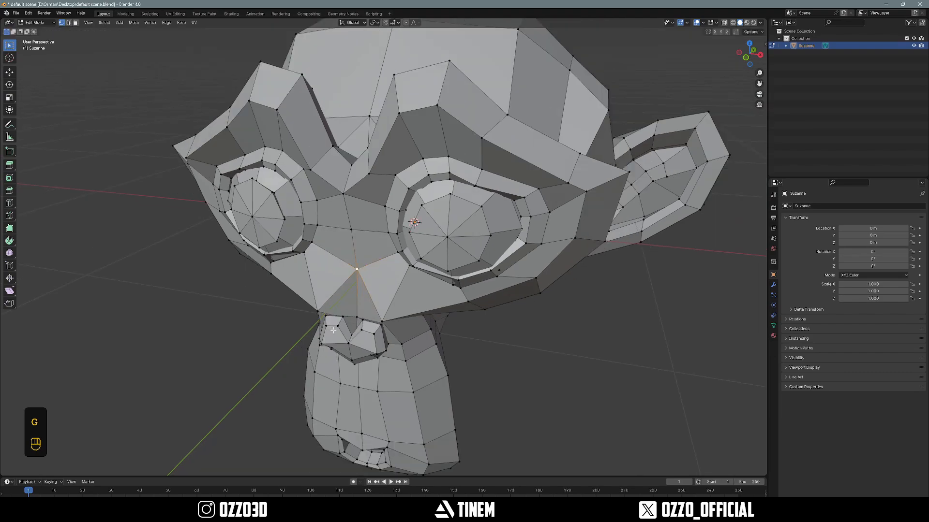
middle_drag(333, 330, 350, 325)
key(g)
right_click(364, 320)
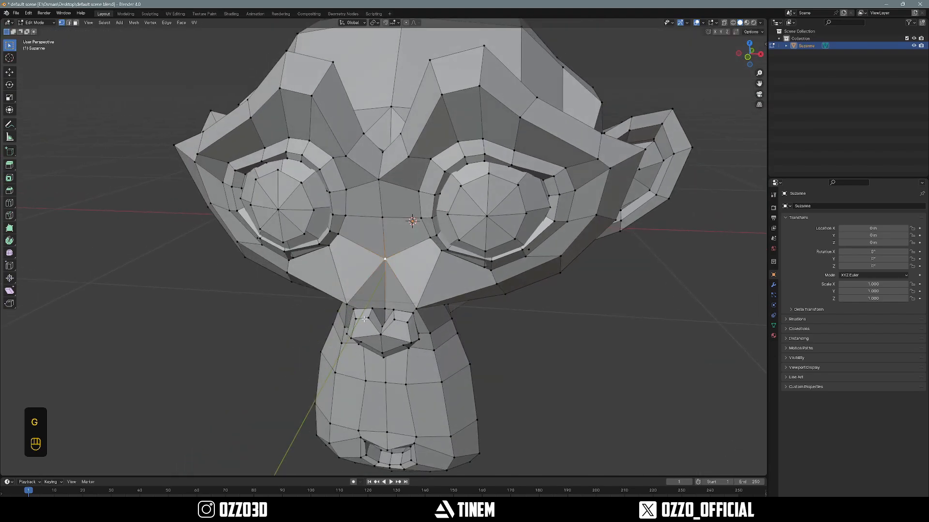
In edge selection mode, select various edges around the nose bridge and try moving the edge running diagonally down beside the nose.
key(2)
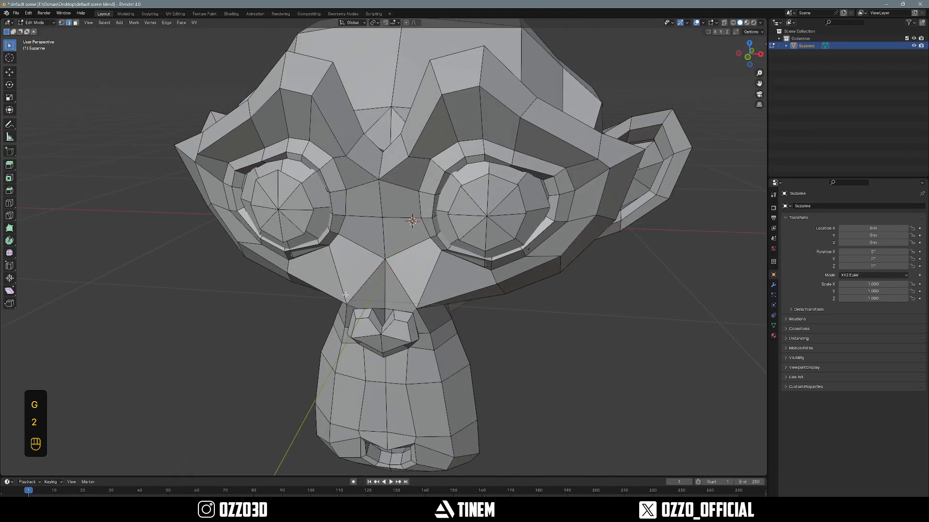
click(370, 275)
click(362, 243)
click(369, 218)
click(401, 217)
click(405, 247)
click(384, 242)
scroll(384, 241, up, 3)
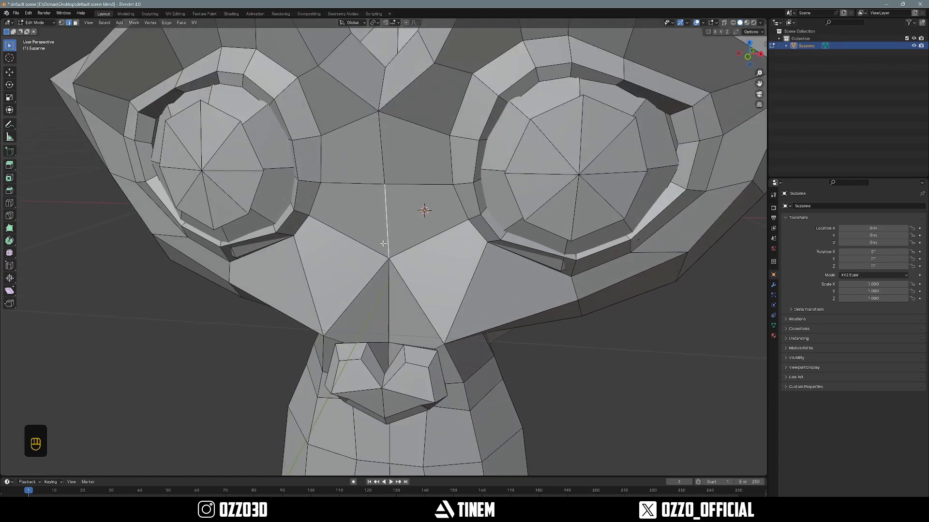
click(322, 290)
key(g)
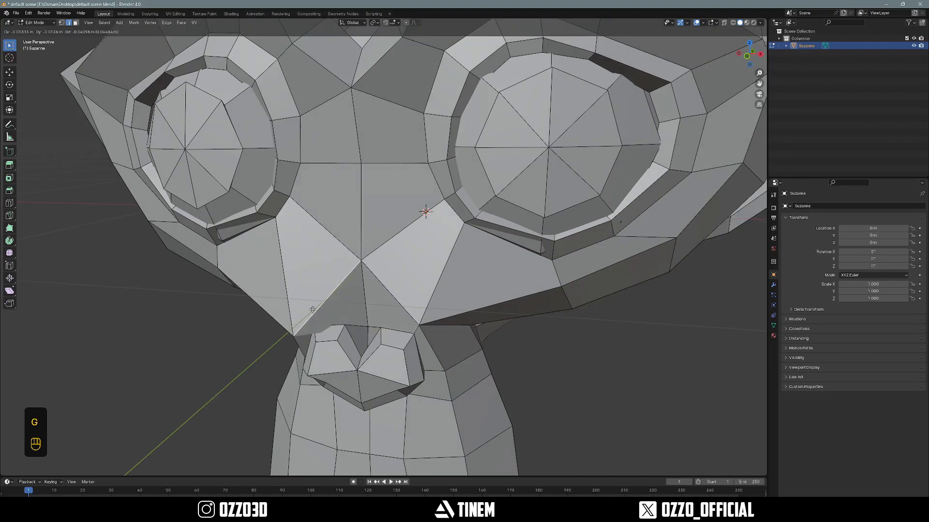
right_click(300, 284)
In face selection mode, select several faces around the eyes and try moving the face beside the nose bridge.
key(3)
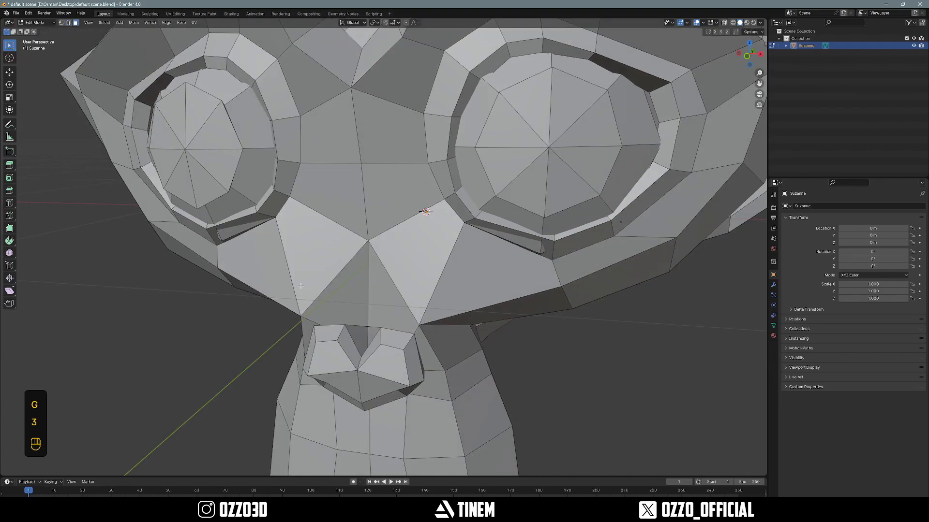
middle_drag(307, 255, 324, 247)
click(328, 235)
click(368, 224)
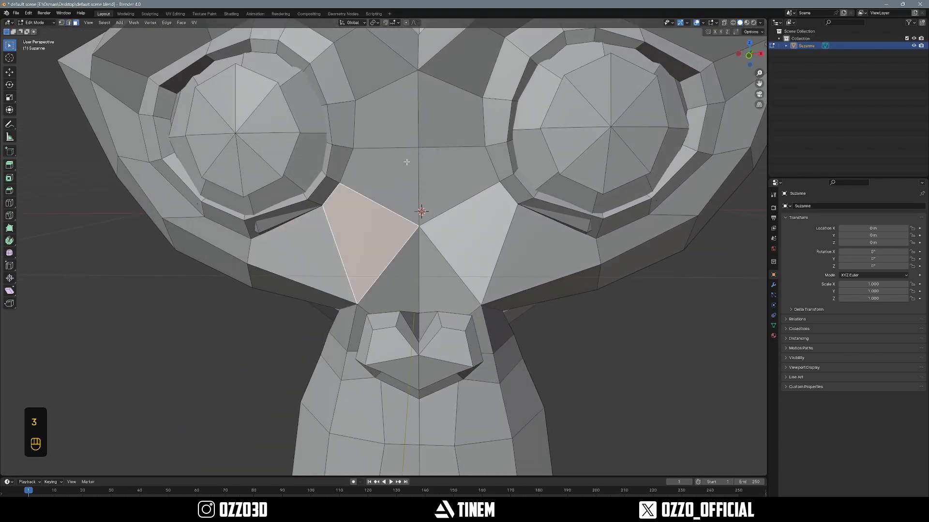
click(405, 164)
click(390, 97)
click(356, 240)
middle_drag(346, 211, 333, 231)
key(g)
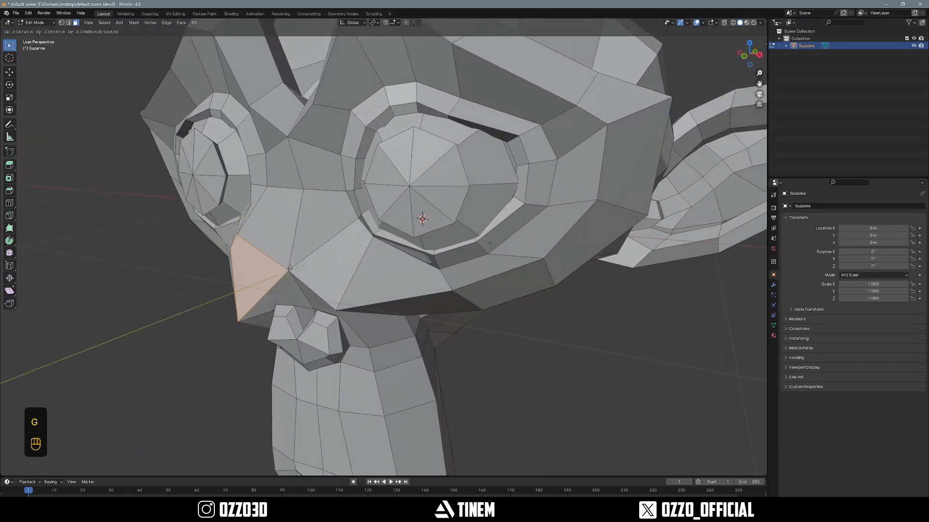
right_click(296, 270)
Use circle selection in face mode to select the muzzle faces between the nose and the mouth.
middle_drag(269, 271, 301, 275)
scroll(300, 276, down, 5)
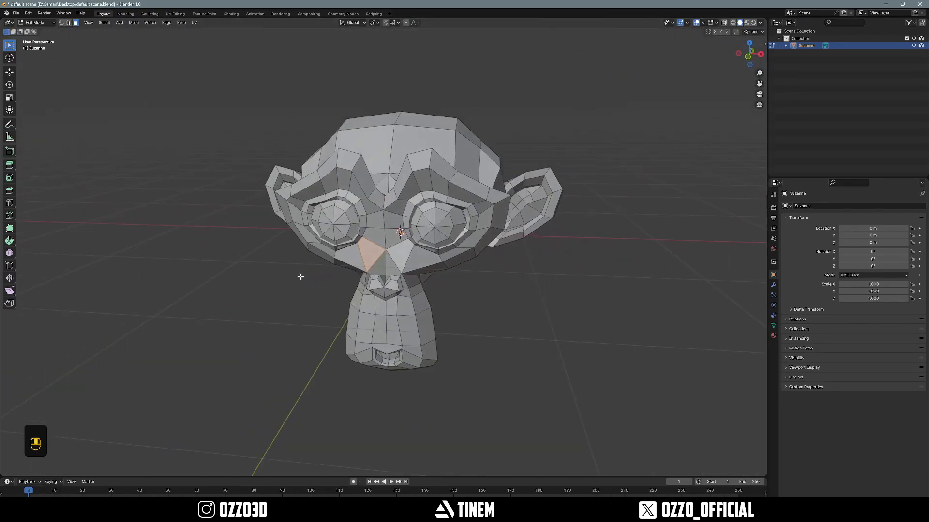
scroll(329, 305, up, 5)
shift+middle_drag(365, 379, 378, 285)
key(w)
key(3)
mouse_move(375, 279)
mouse_down()
mouse_move(359, 274)
mouse_move(429, 228)
mouse_move(389, 255)
mouse_move(451, 250)
mouse_up()
mouse_move(451, 250)
middle_down()
mouse_move(414, 249)
mouse_move(421, 261)
mouse_move(451, 266)
middle_up()
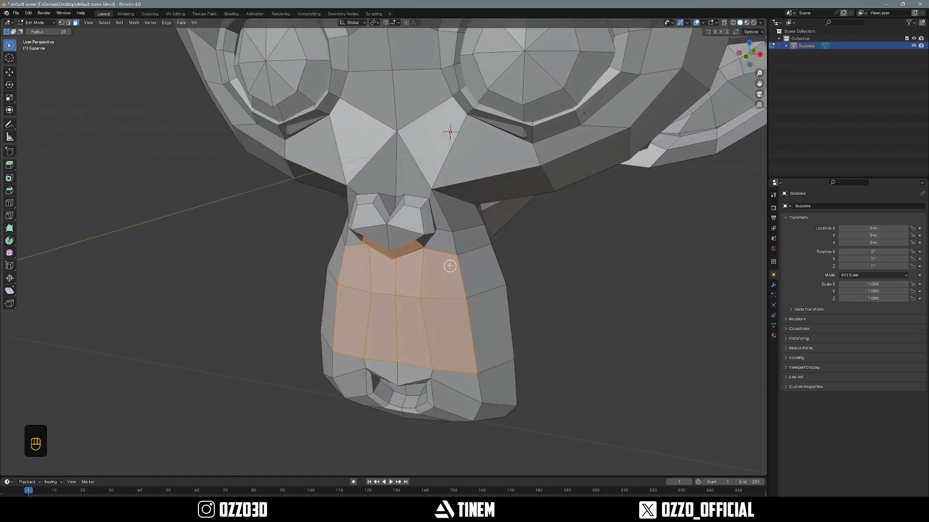
Frame the selected muzzle faces in the view and clear the selection.
scroll(443, 268, down, 3)
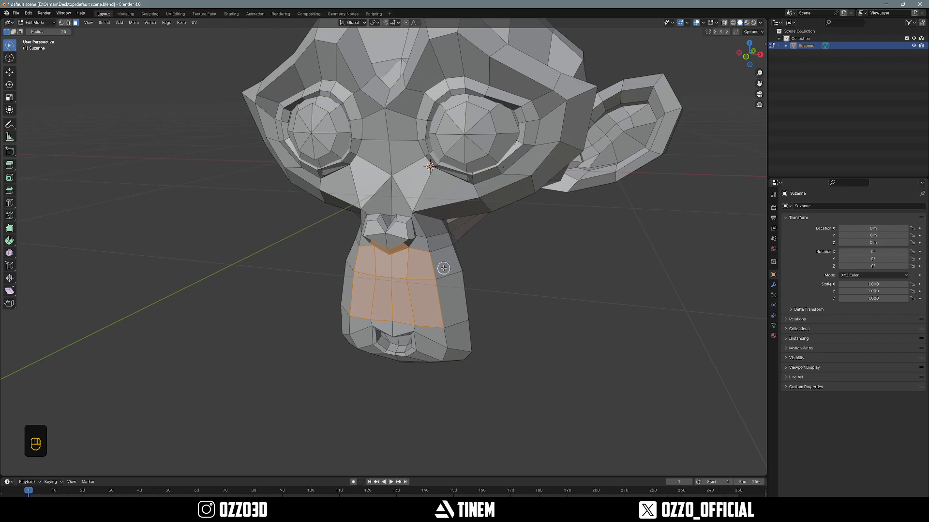
key(KP_Decimal)
scroll(441, 265, down, 3)
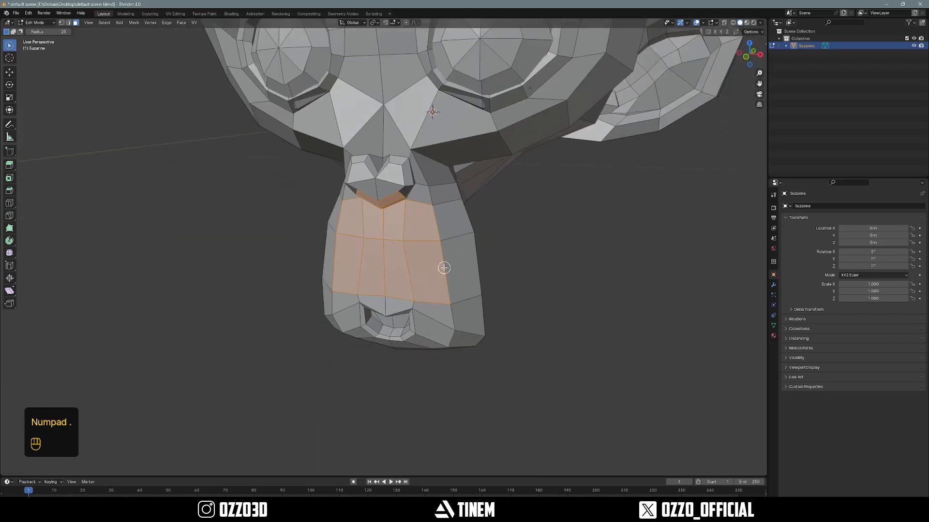
middle_drag(442, 266, 448, 225)
scroll(447, 225, down, 3)
shift+middle_drag(408, 193, 411, 273)
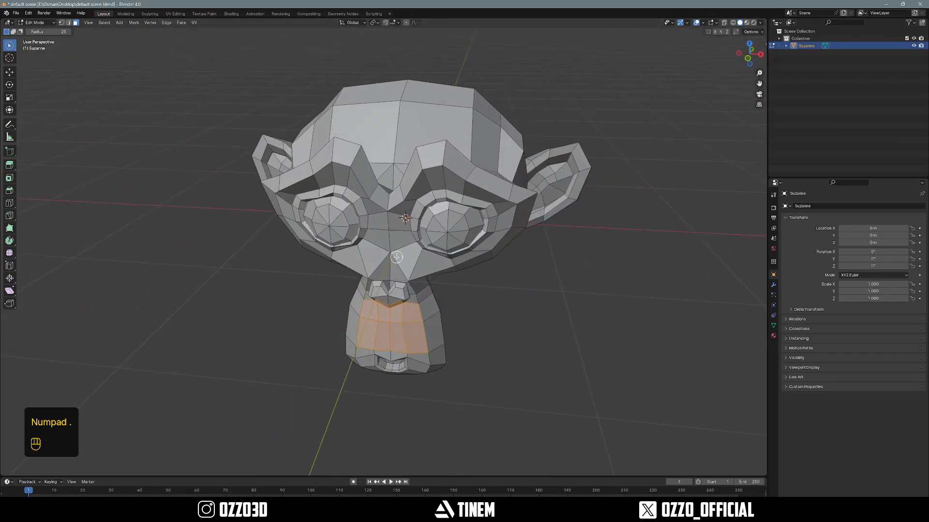
key(alt+a)
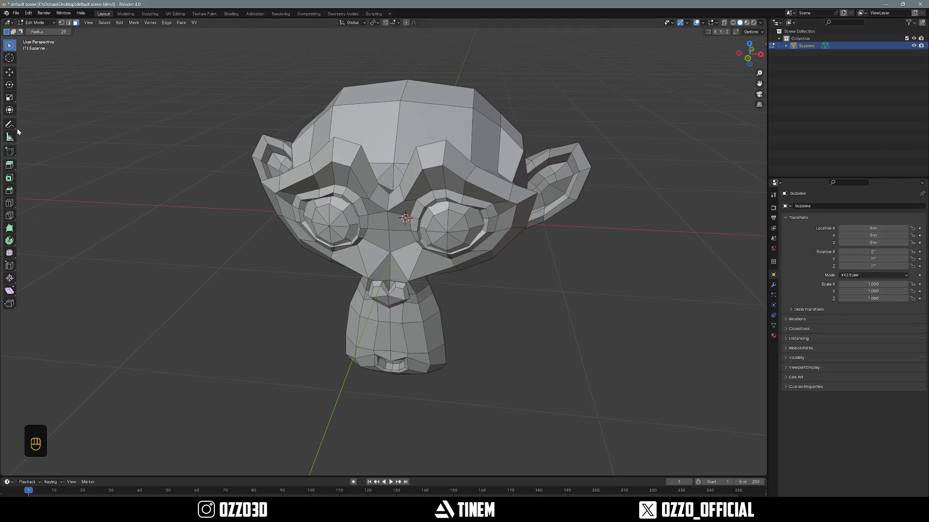
Circle-select the faces beside and below the mouth opening.
mouse_move(379, 283)
middle_down()
mouse_move(336, 261)
mouse_move(382, 273)
middle_up()
shift+middle_drag(383, 287, 382, 260)
scroll(380, 226, up, 2)
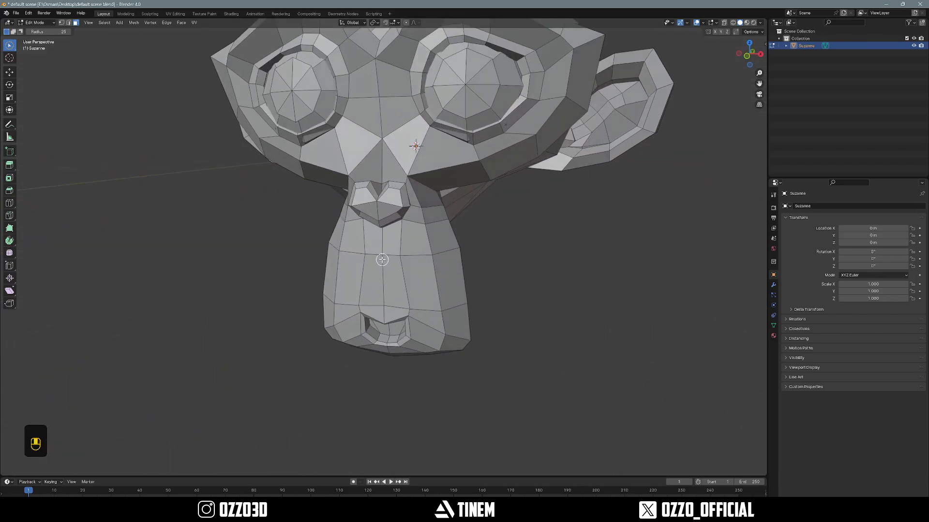
drag(382, 290, 421, 331)
middle_drag(416, 332, 413, 369)
scroll(429, 328, up, 2)
mouse_move(314, 373)
mouse_down()
mouse_move(325, 427)
mouse_move(397, 438)
mouse_up()
scroll(396, 438, down, 1)
shift+middle_drag(379, 411, 377, 382)
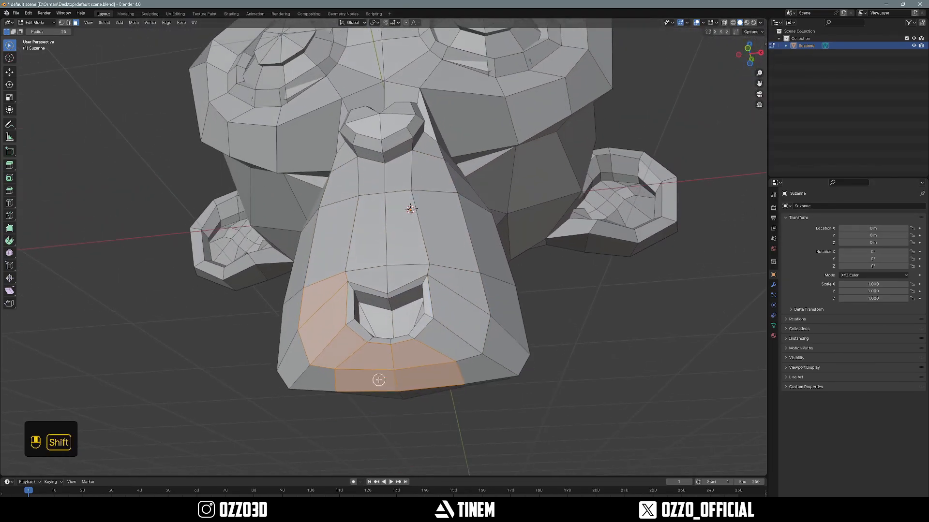
Choose the Select Circle tool and select the front muzzle faces all around the mouth opening.
scroll(377, 381, up, 2)
drag(10, 45, 43, 78)
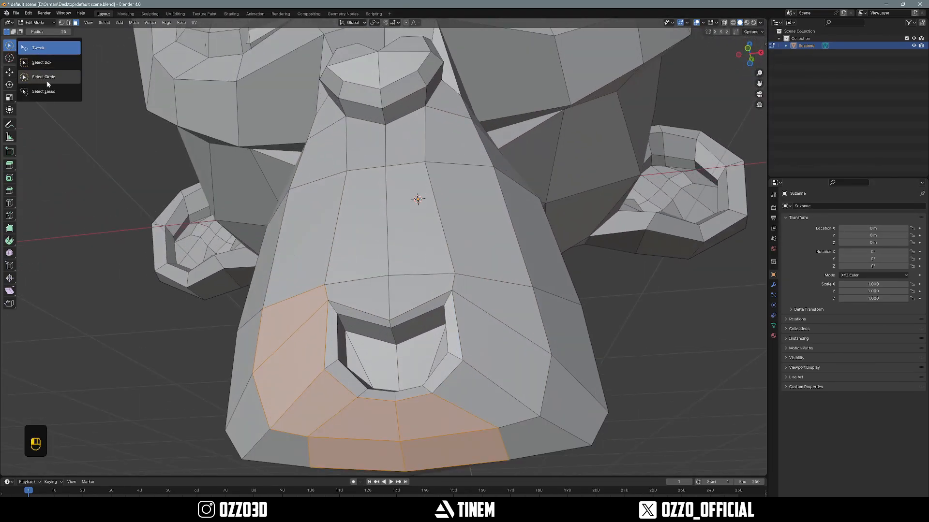
drag(46, 84, 46, 82)
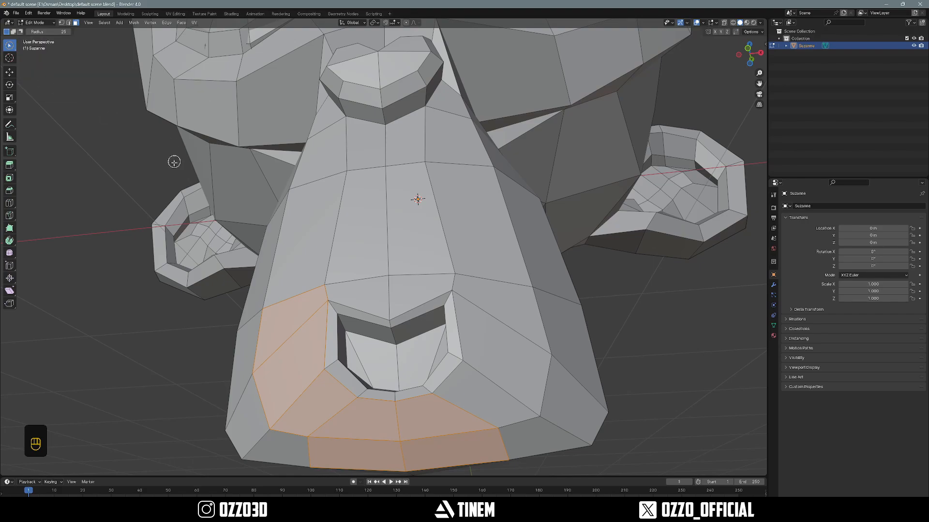
middle_drag(175, 161, 173, 190)
mouse_move(315, 414)
mouse_down()
mouse_move(324, 227)
mouse_move(488, 261)
mouse_move(425, 431)
mouse_move(301, 399)
mouse_move(401, 349)
mouse_move(429, 311)
mouse_up()
Inset the selected muzzle faces slightly and extrude them outward a short distance.
key(i)
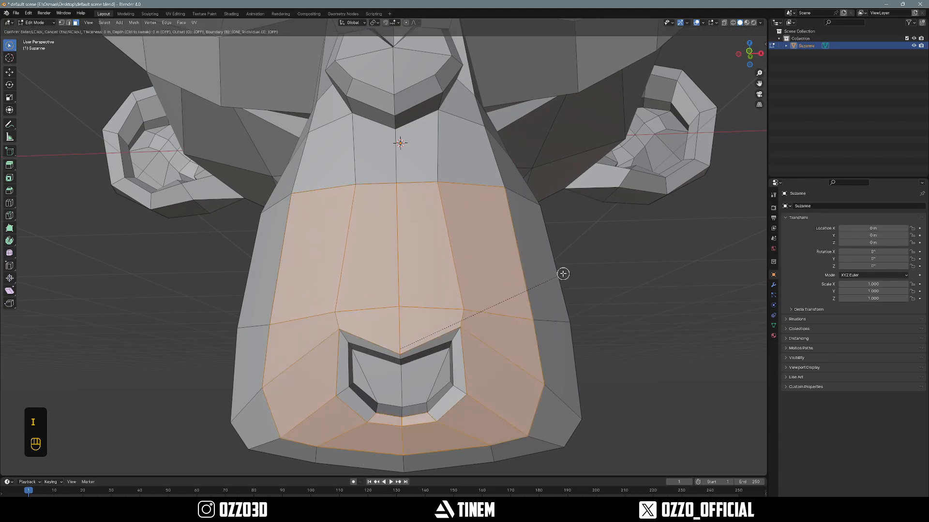
click(546, 270)
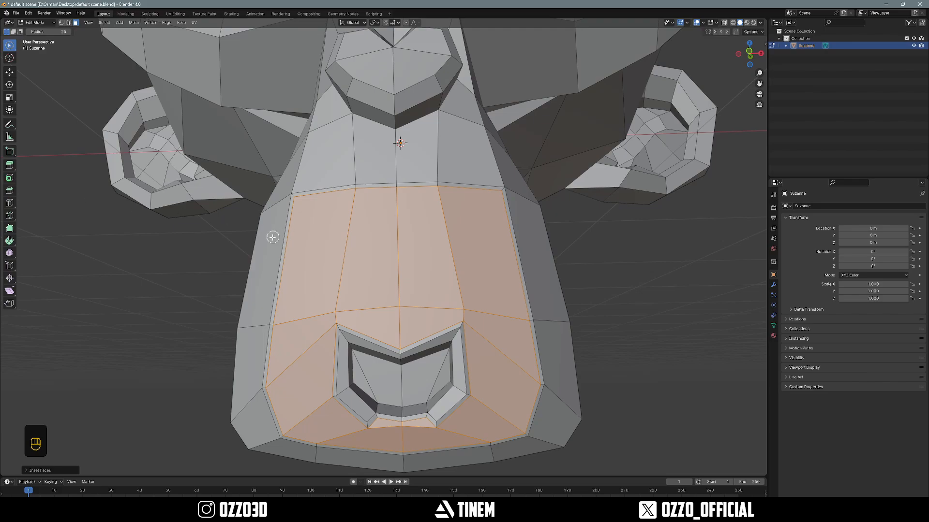
middle_drag(184, 251, 454, 329)
key(e)
click(259, 251)
Return to Object Mode and examine the extruded muzzle, briefly toggling Edit Mode.
key(Tab)
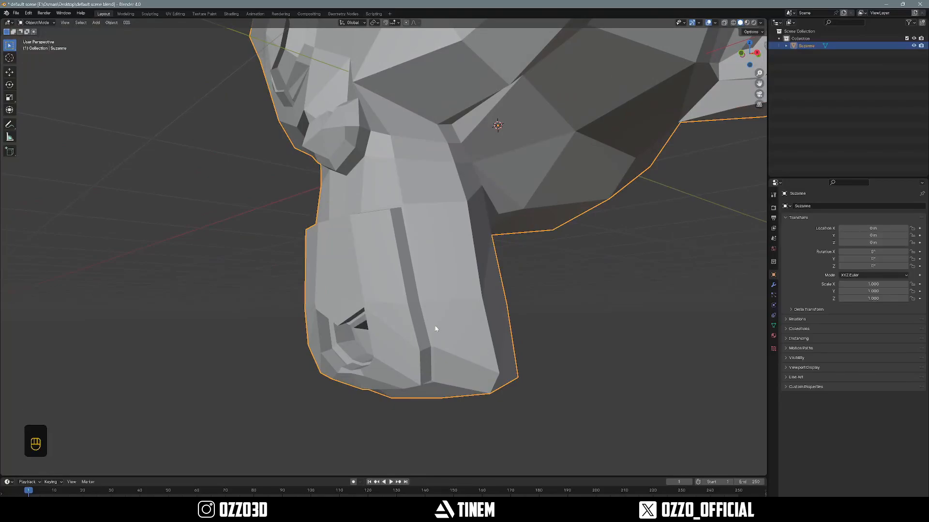
middle_drag(435, 329, 449, 344)
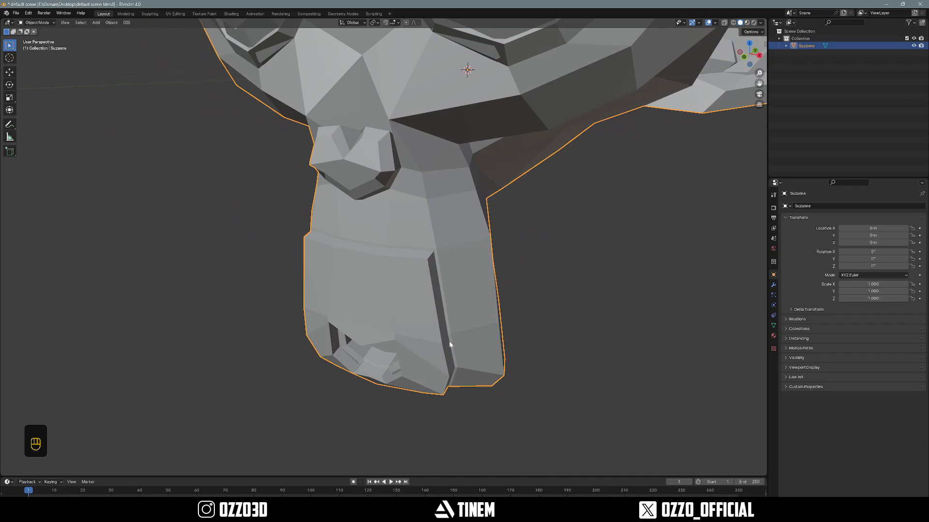
middle_drag(422, 338, 425, 333)
key(Tab)
key(Tab)
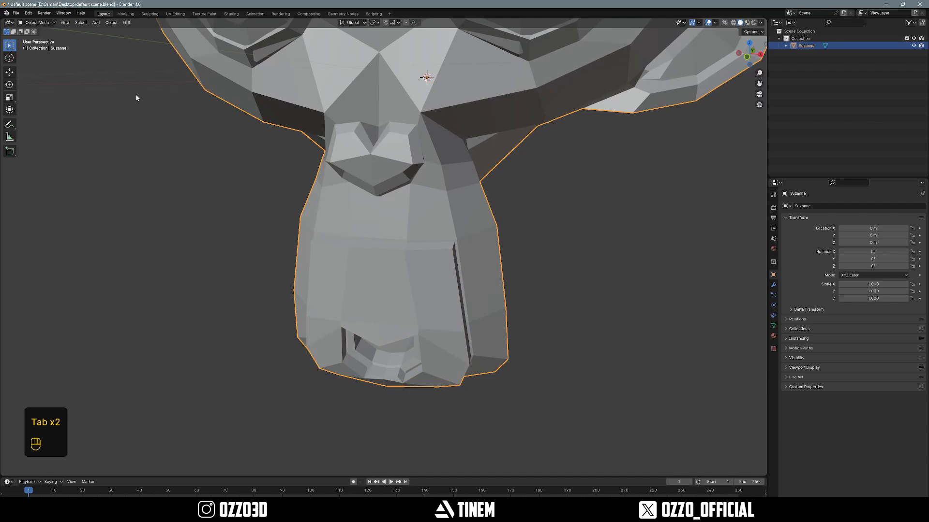
Switch the monkey head to Sculpt Mode.
click(38, 22)
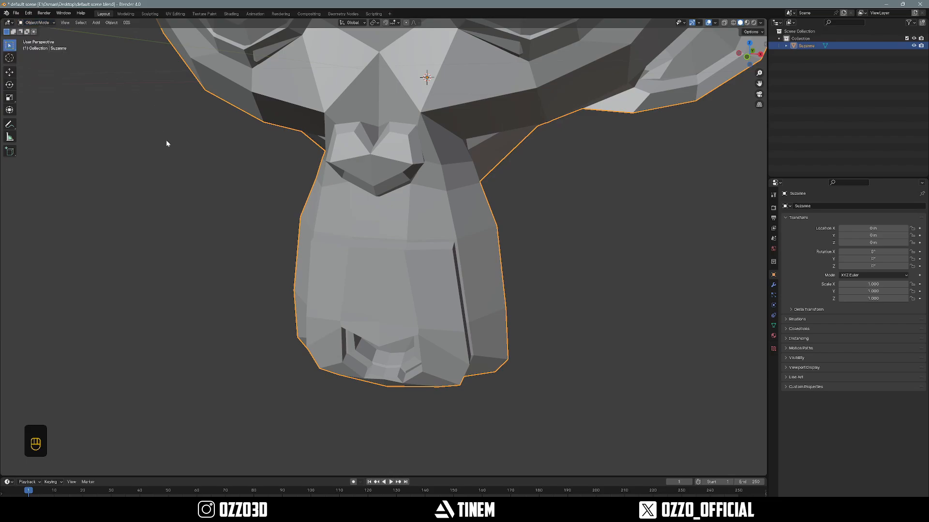
click(44, 23)
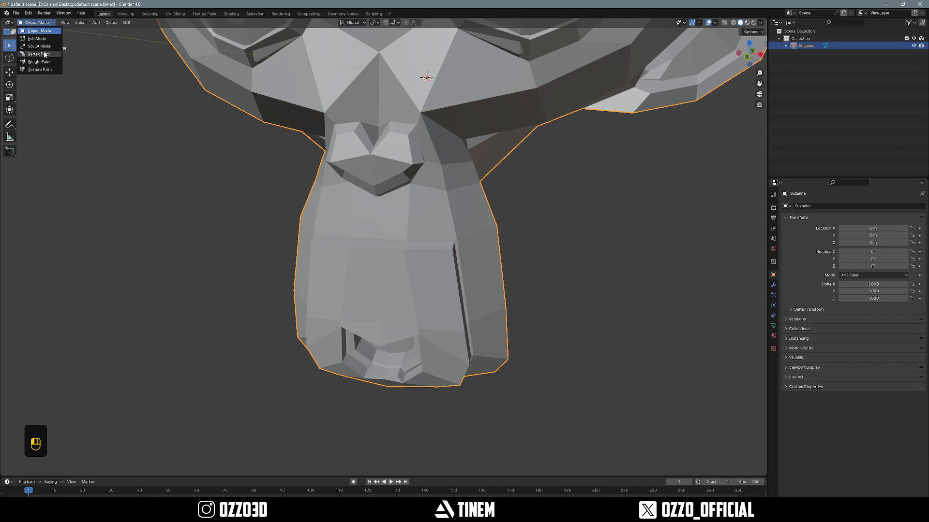
click(41, 46)
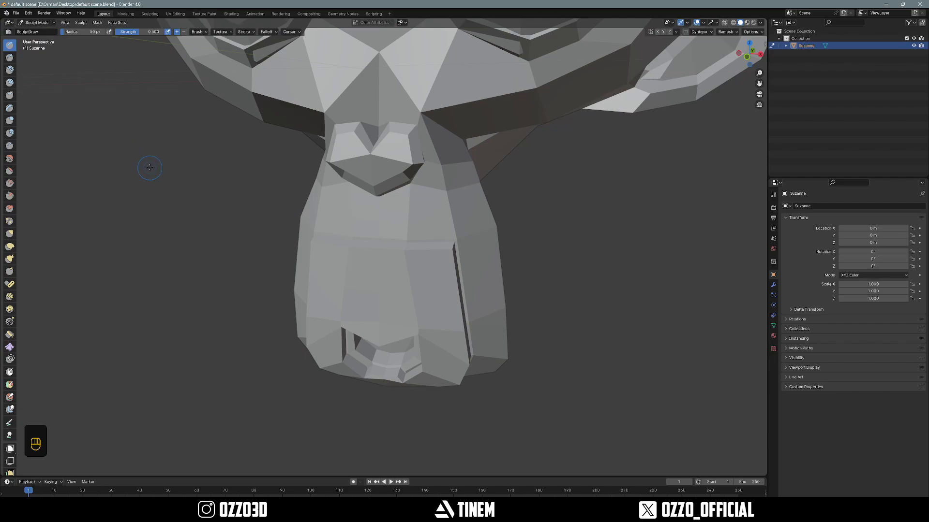
Expand the sculpting tool list to show tool names and look through all brushes, masks, filters and transform tools.
scroll(19, 310, down, 1)
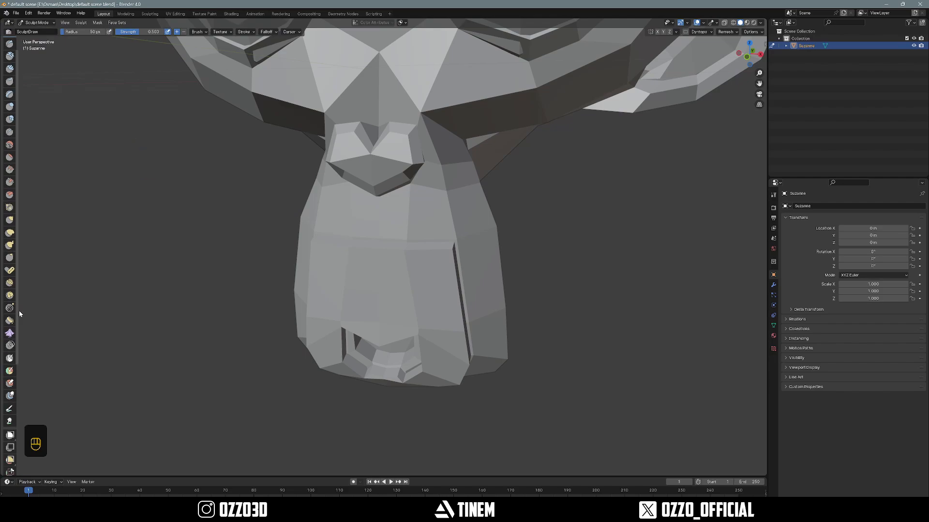
drag(14, 309, 101, 332)
scroll(58, 250, down, 12)
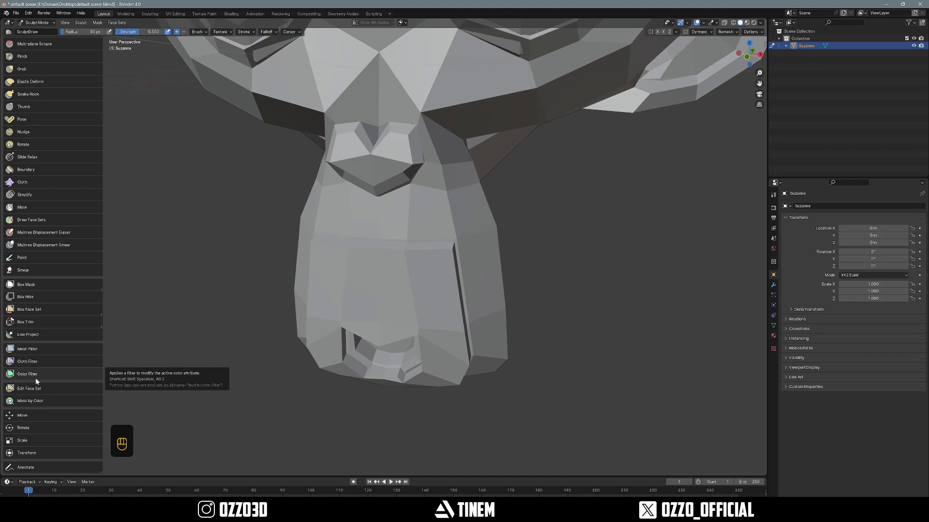
scroll(37, 381, up, 12)
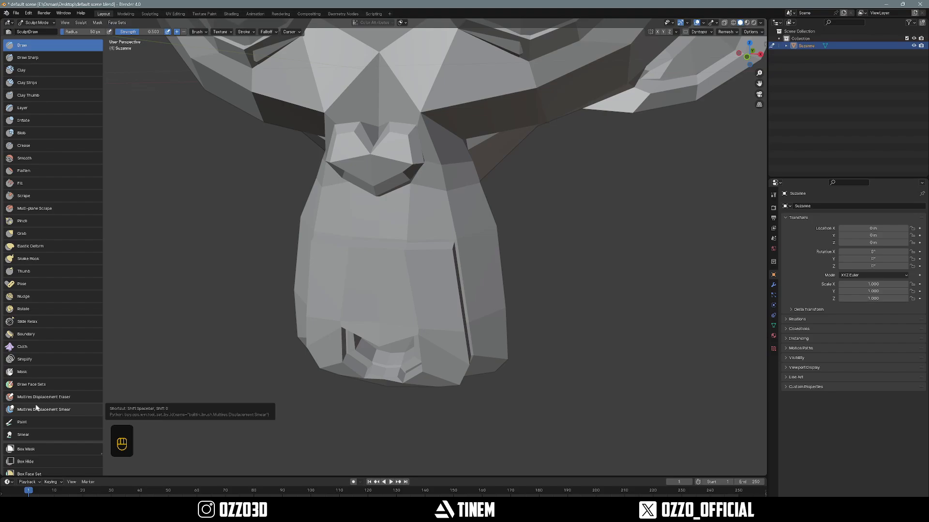
scroll(55, 181, down, 12)
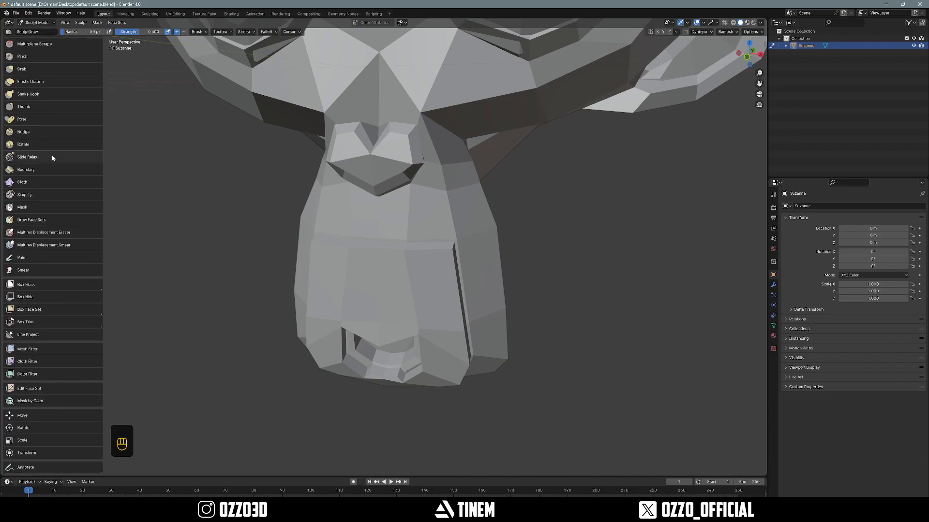
scroll(67, 426, up, 12)
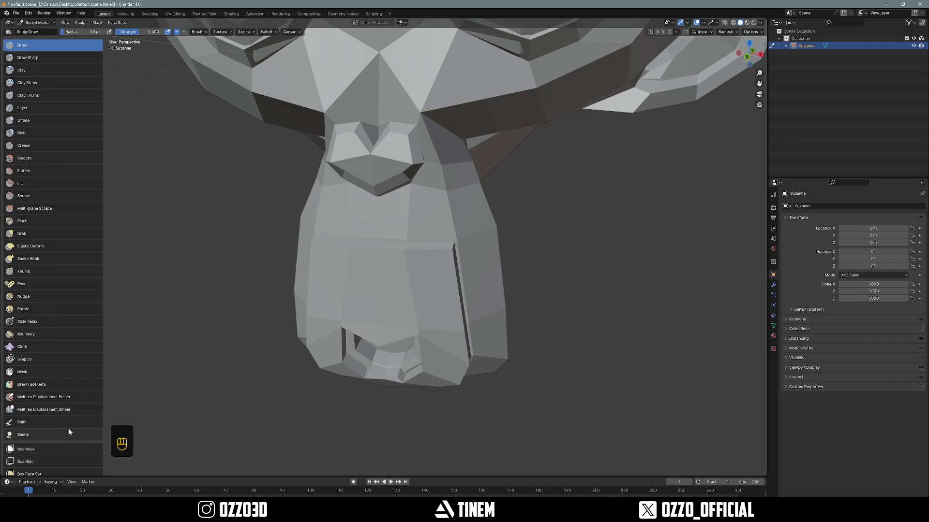
scroll(69, 432, down, 7)
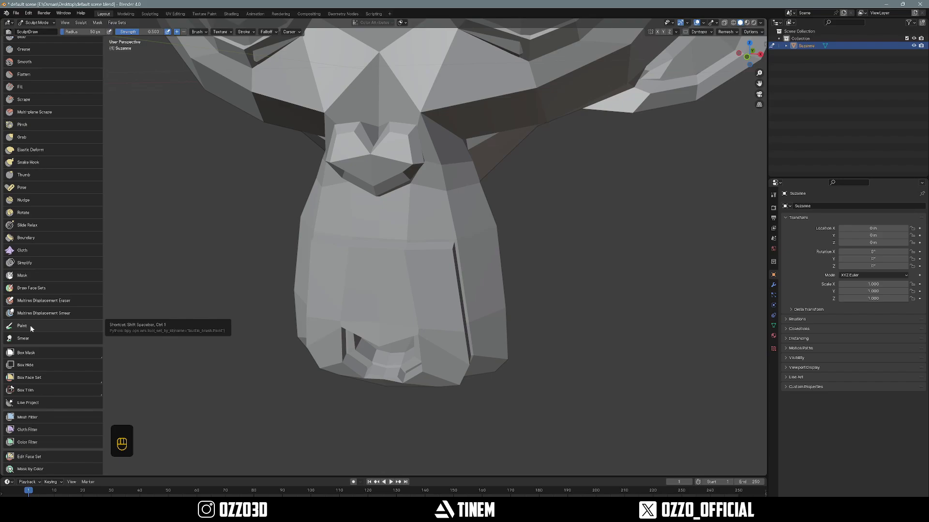
Sculpt a stroke from the monkey's forehead down over the nose and muzzle with the Clay Strips brush.
scroll(31, 328, up, 7)
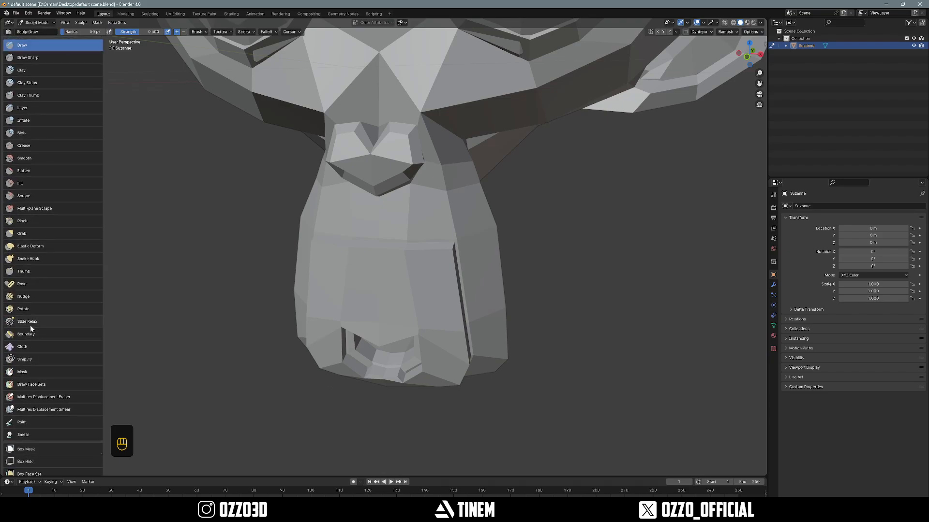
scroll(381, 230, down, 6)
mouse_move(380, 231)
middle_down()
mouse_move(418, 240)
mouse_move(470, 217)
mouse_move(425, 241)
middle_up()
scroll(400, 256, up, 5)
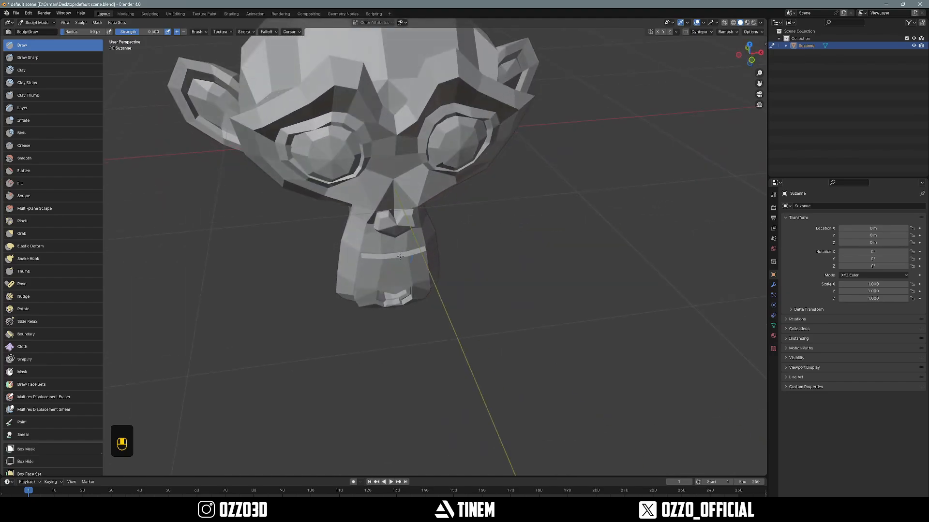
middle_drag(361, 214, 333, 184)
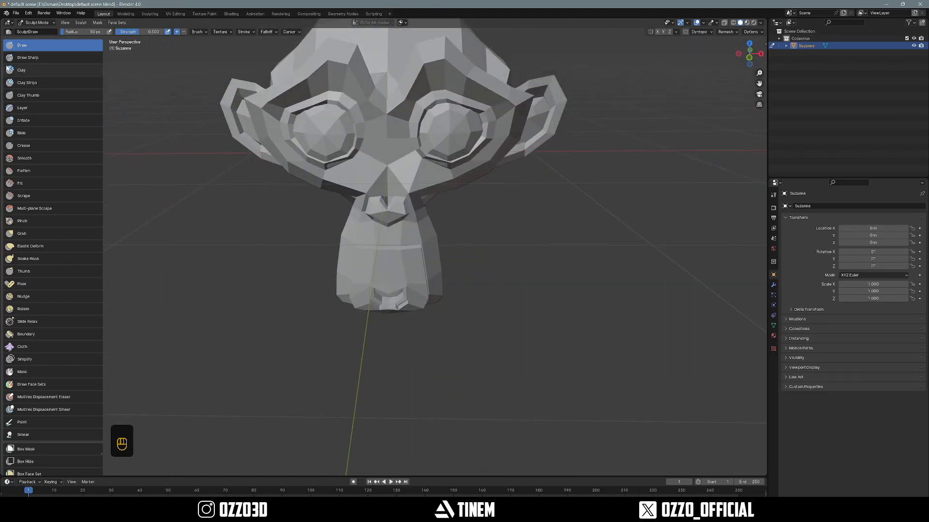
click(22, 83)
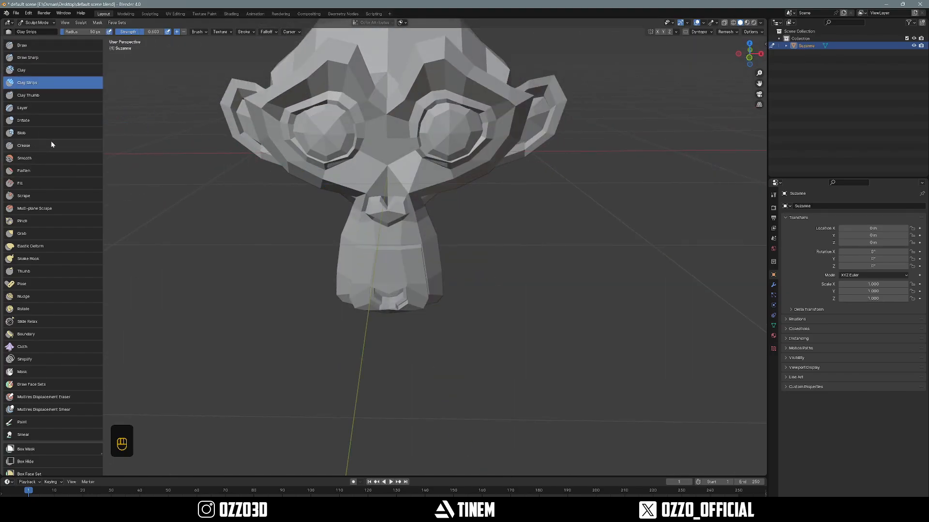
middle_drag(140, 145, 173, 145)
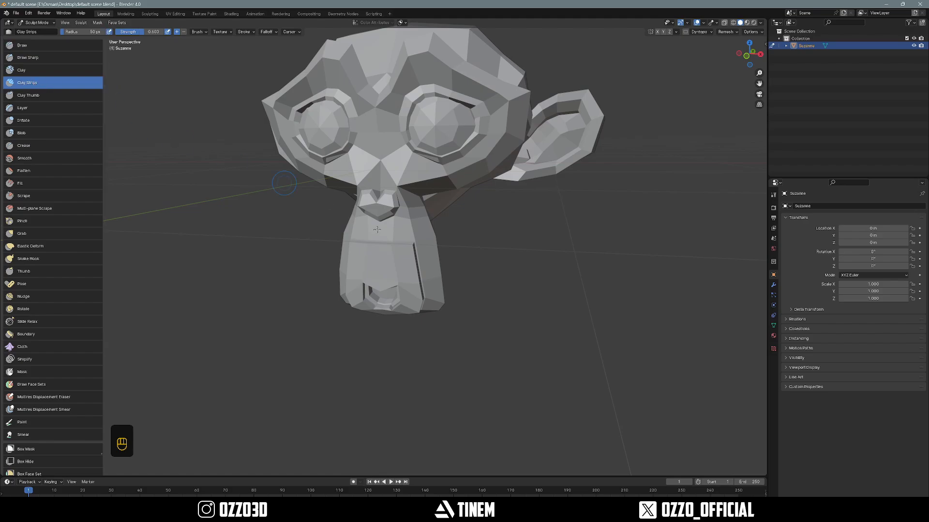
scroll(356, 253, up, 1)
mouse_move(371, 116)
mouse_down()
mouse_move(384, 213)
mouse_move(426, 114)
mouse_move(476, 86)
mouse_move(310, 97)
mouse_move(338, 111)
mouse_move(459, 121)
mouse_move(402, 269)
mouse_up()
scroll(402, 269, down, 3)
middle_drag(403, 269, 448, 189)
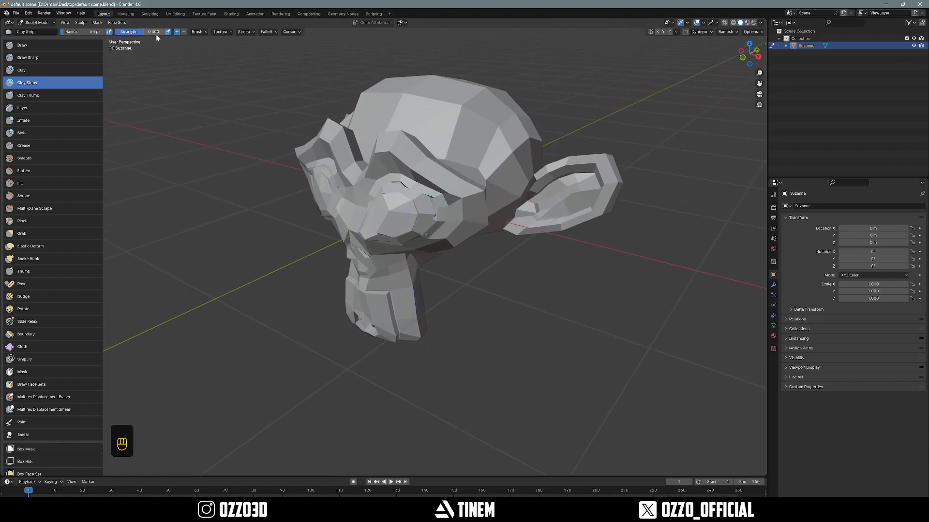
Enlarge the Clay Strips brush radius and build up clay over the monkey's brow, eyes and face.
drag(79, 35, 127, 35)
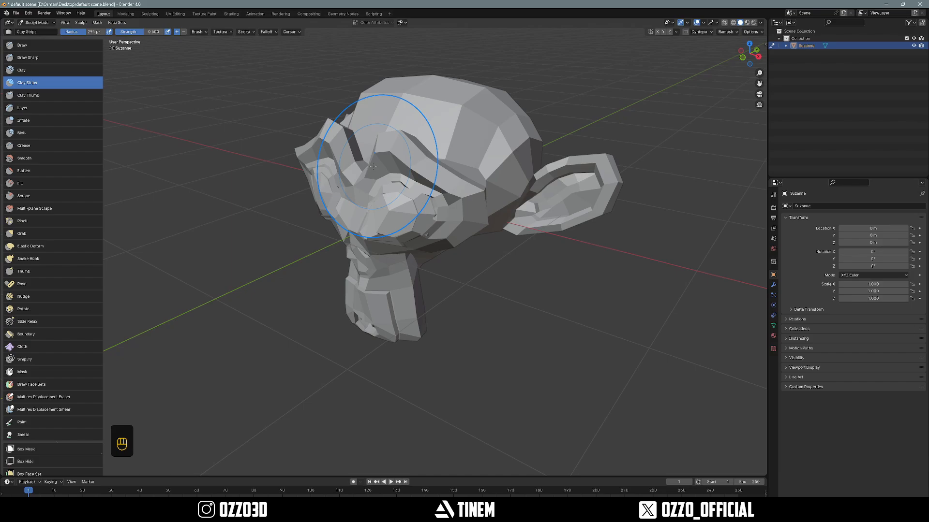
key(f)
click(377, 172)
key(f)
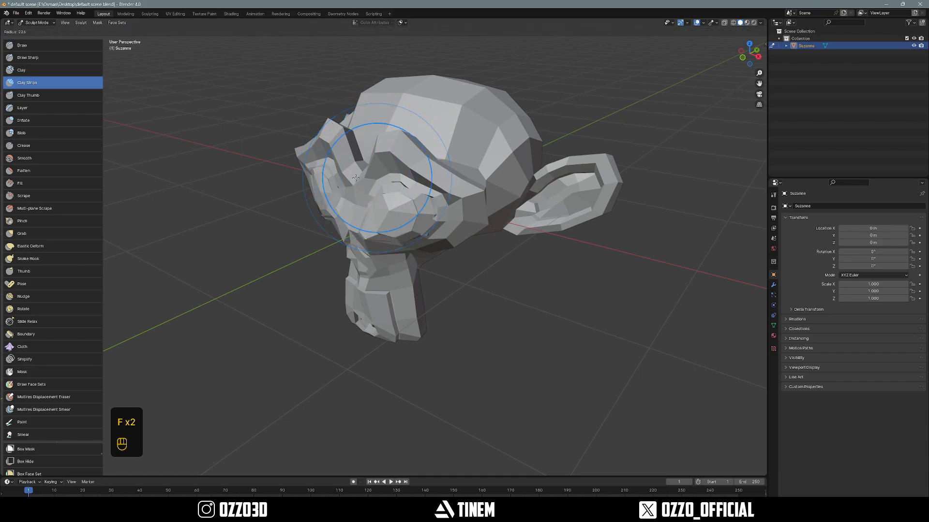
click(399, 179)
mouse_move(468, 164)
mouse_down()
mouse_move(490, 155)
mouse_move(404, 194)
mouse_up()
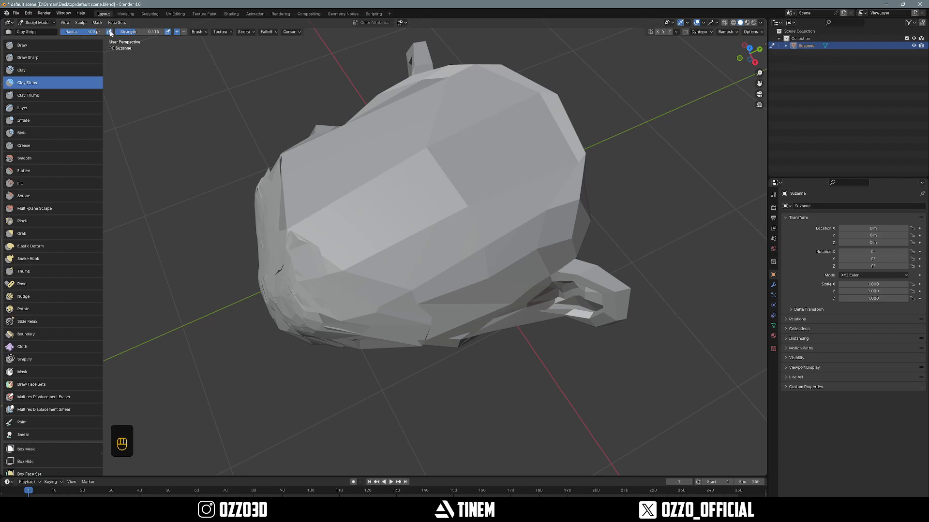
Smooth out the monkey's face, ears, skull and muzzle from several sides with the large Smooth brush.
middle_drag(454, 174, 88, 195)
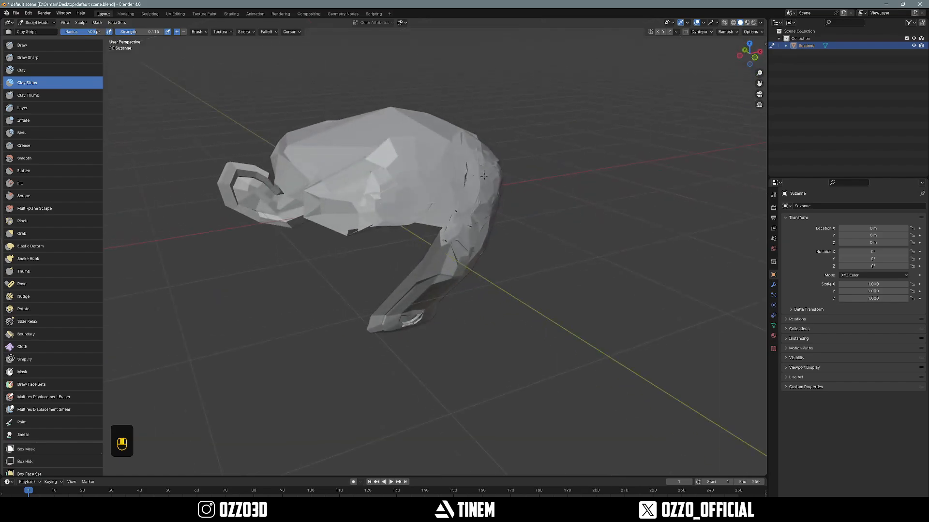
scroll(478, 176, up, 1)
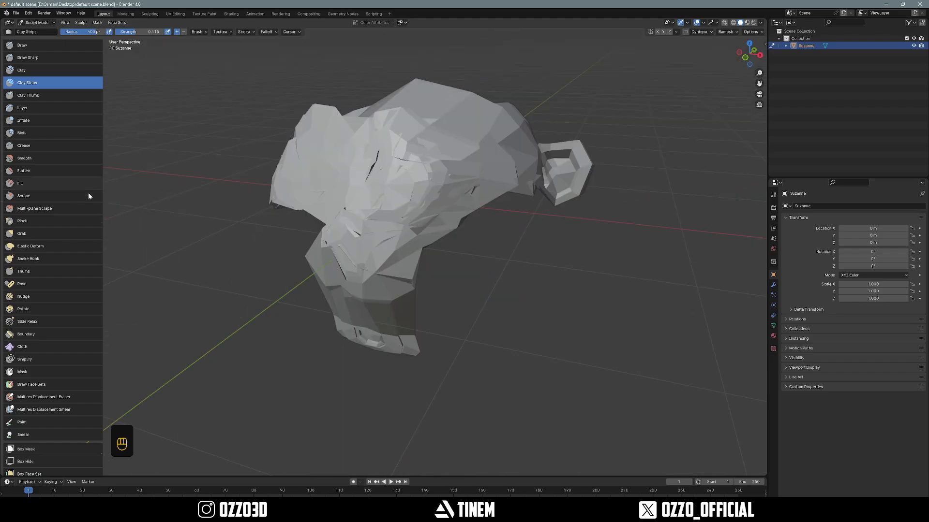
click(18, 160)
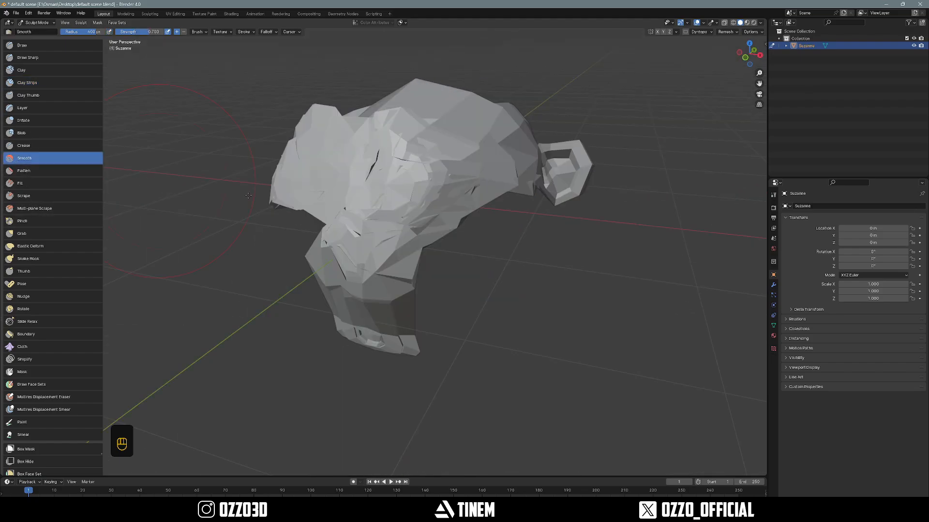
mouse_move(412, 167)
mouse_down()
mouse_move(415, 186)
mouse_move(341, 177)
mouse_move(358, 289)
mouse_up()
middle_drag(359, 289, 203, 225)
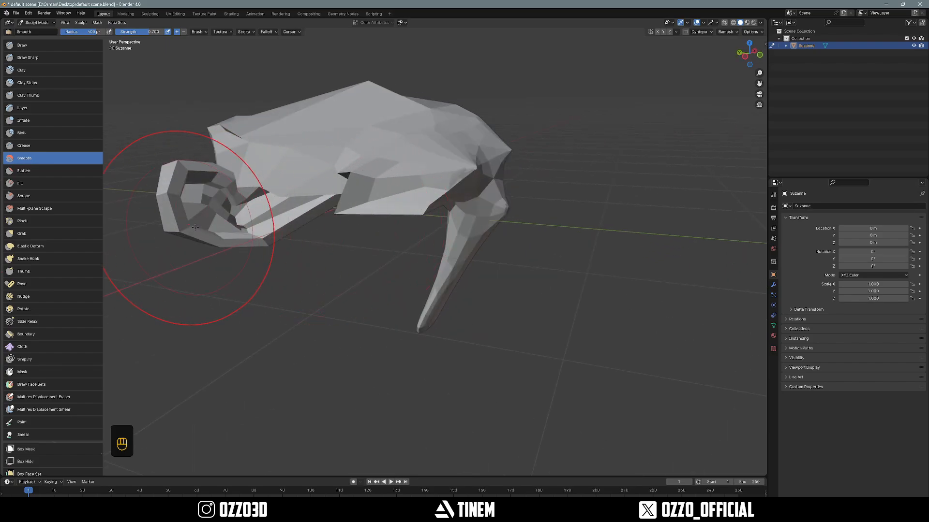
mouse_move(195, 227)
mouse_down()
mouse_move(278, 205)
mouse_move(257, 190)
mouse_move(203, 198)
mouse_up()
middle_drag(425, 192, 357, 210)
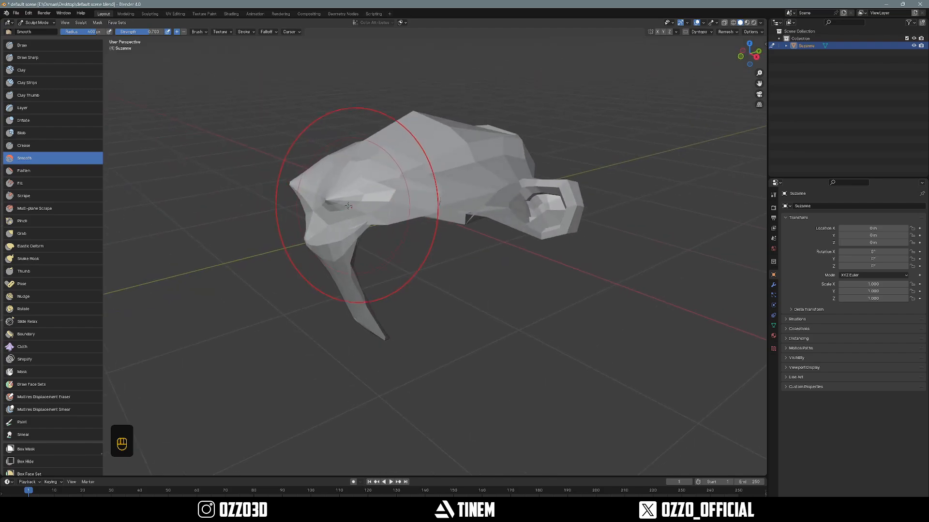
mouse_move(496, 202)
middle_down()
mouse_move(435, 203)
mouse_move(490, 195)
middle_up()
mouse_move(286, 188)
middle_down()
mouse_move(363, 216)
mouse_move(284, 192)
middle_up()
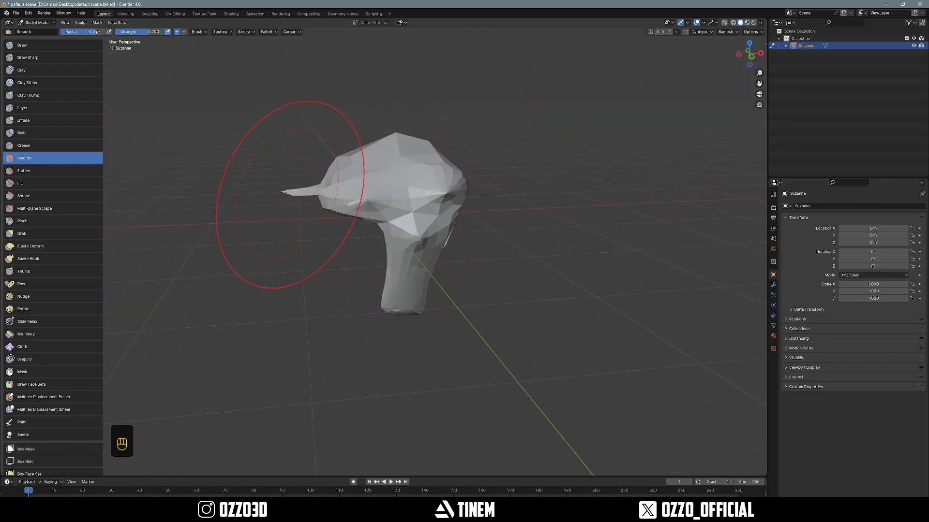
mouse_move(370, 202)
middle_down()
mouse_move(388, 259)
mouse_move(386, 212)
mouse_move(477, 280)
mouse_move(425, 248)
mouse_move(441, 193)
mouse_move(477, 139)
mouse_move(411, 169)
mouse_move(332, 186)
mouse_move(300, 233)
middle_up()
middle_drag(425, 218, 323, 234)
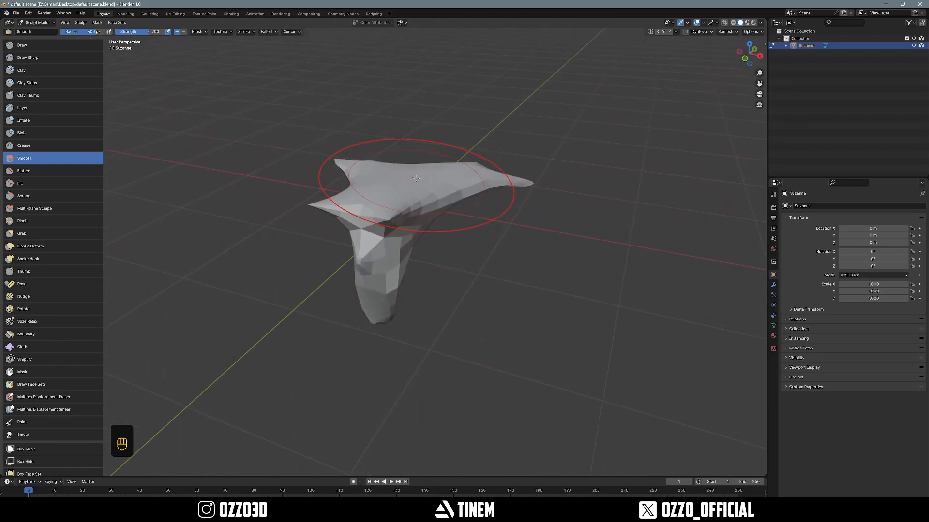
Return to Object Mode and delete the sculpted monkey head.
key(ctrl+Tab)
click(360, 180)
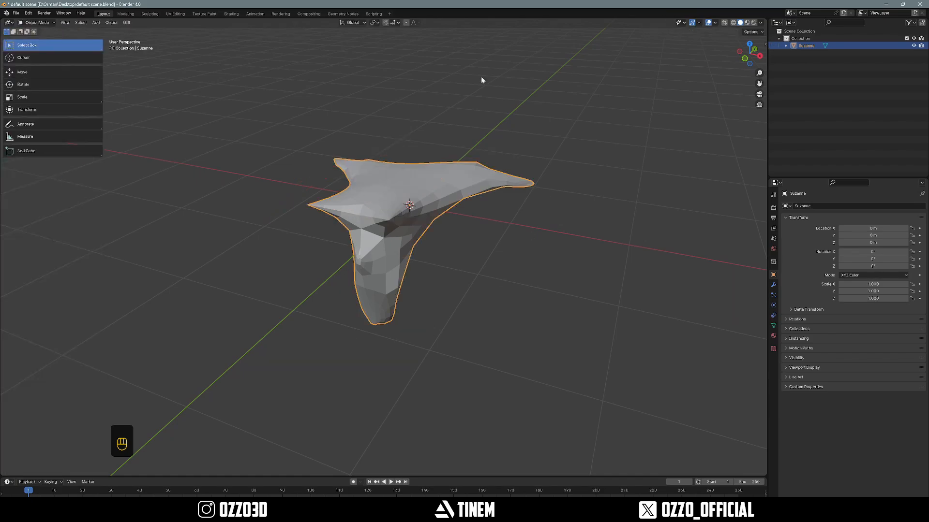
middle_drag(481, 76, 418, 231)
key(x)
click(359, 195)
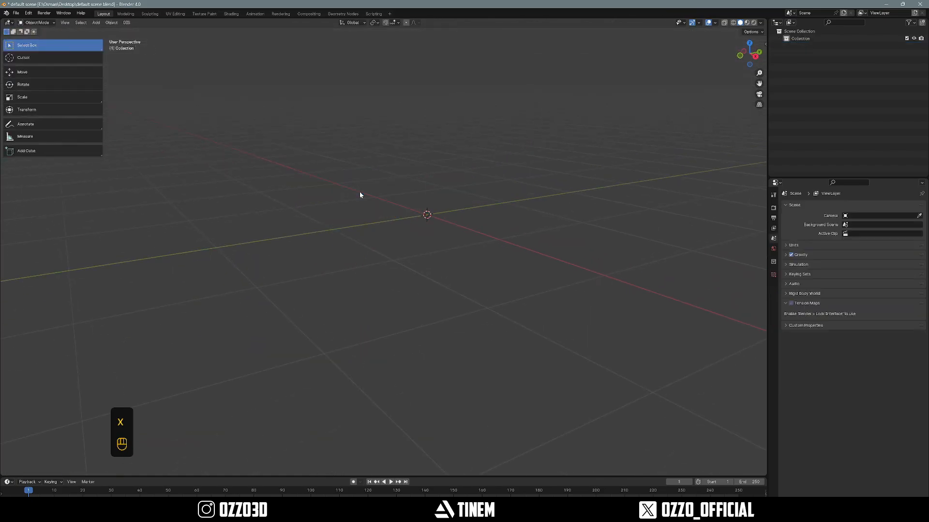
Add a UV sphere at the world origin and frame it in the view.
key(shift+a)
mouse_move(360, 192)
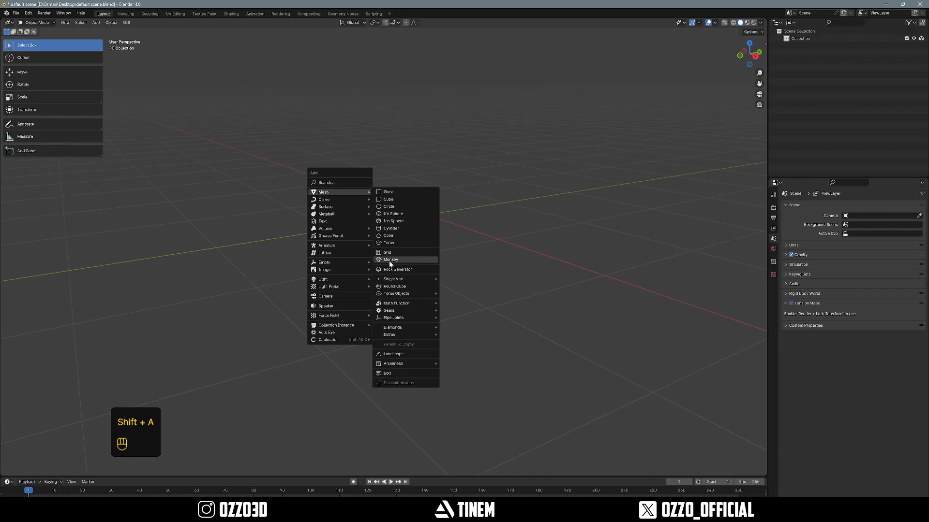
click(394, 213)
key(KP_Decimal)
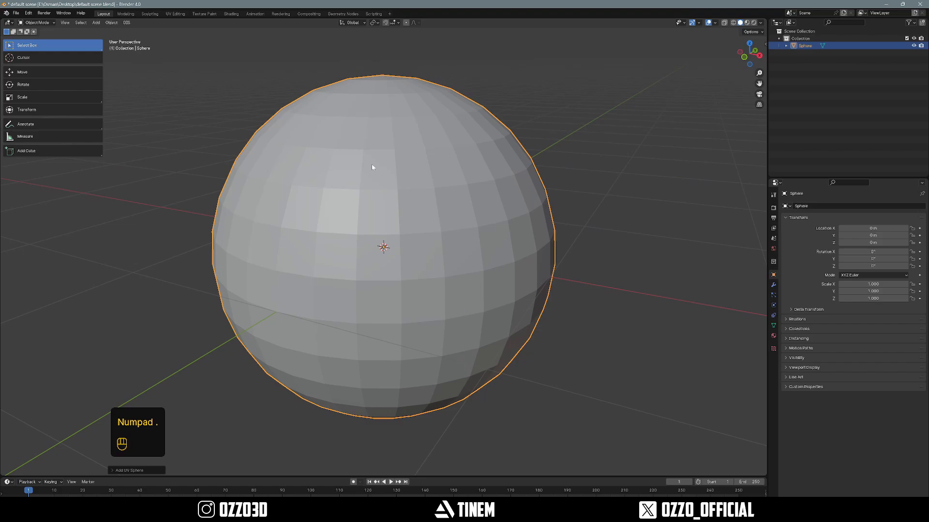
Look through the available interaction modes and switch the sphere to Sculpt Mode.
key(ctrl+Tab)
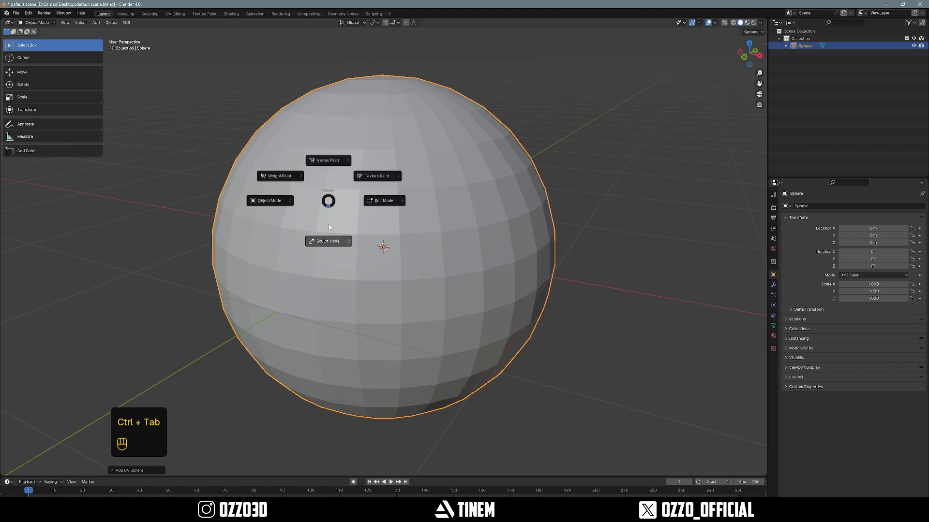
key(ctrl+Tab)
key(ctrl+Tab)
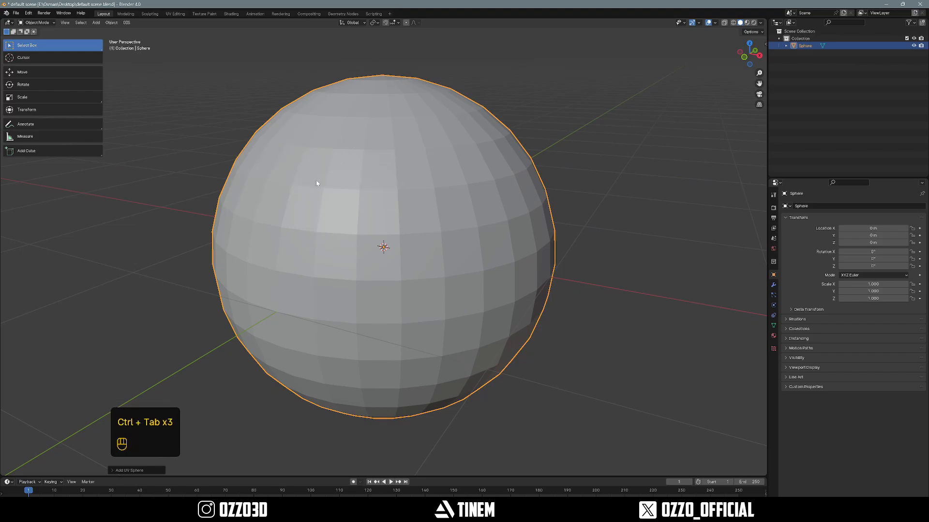
key(ctrl+Tab)
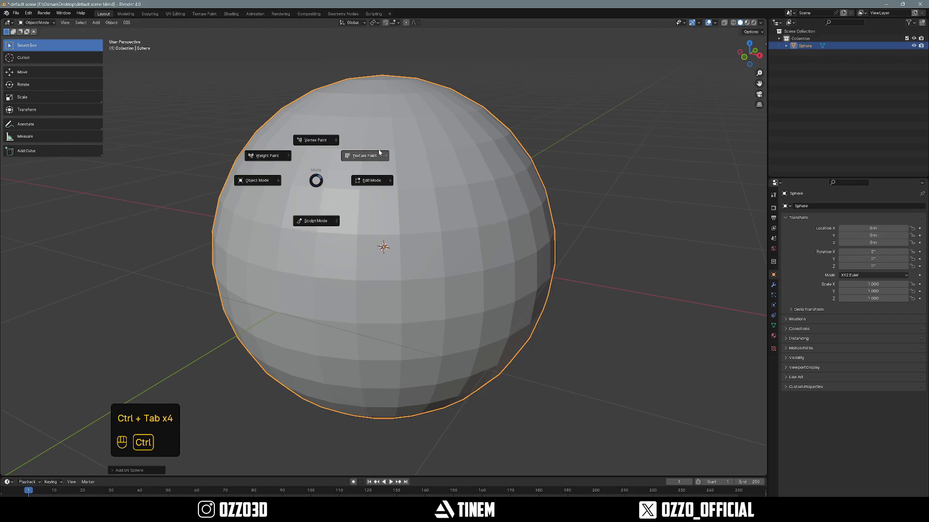
click(257, 180)
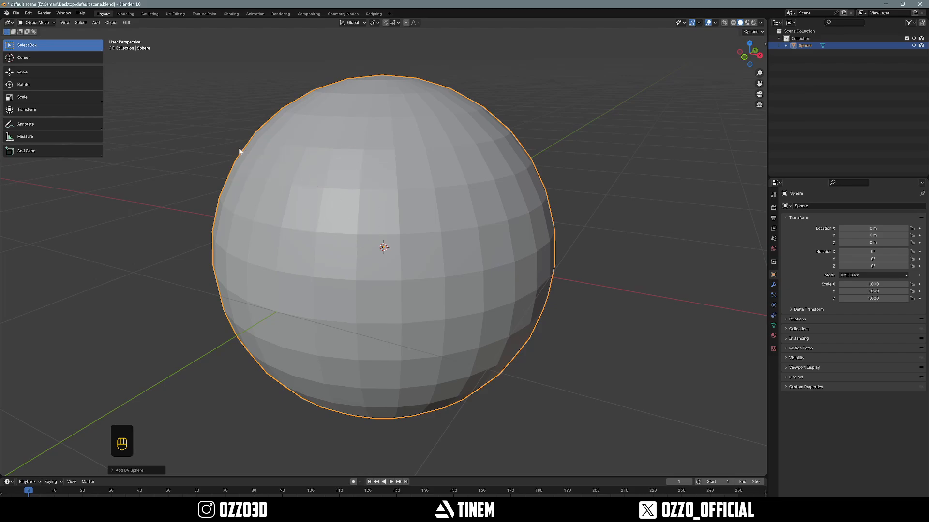
click(38, 23)
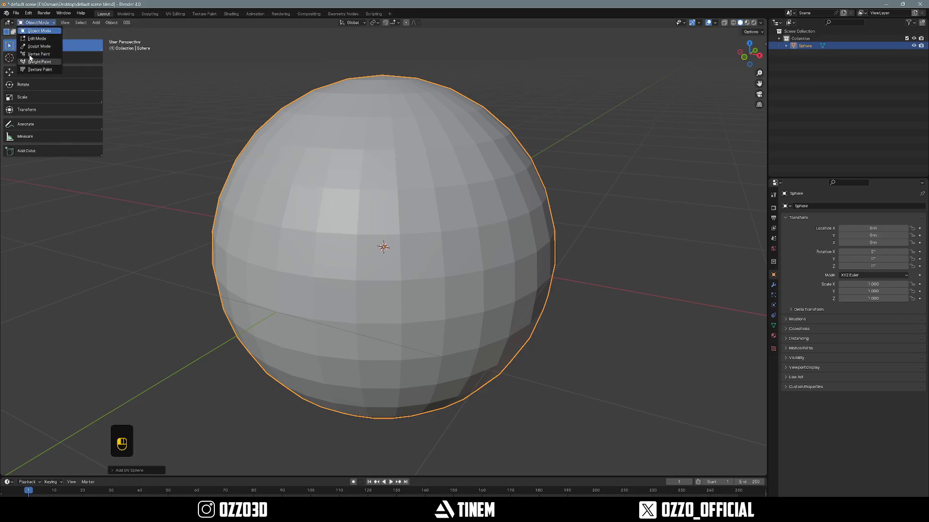
key(ctrl+Tab)
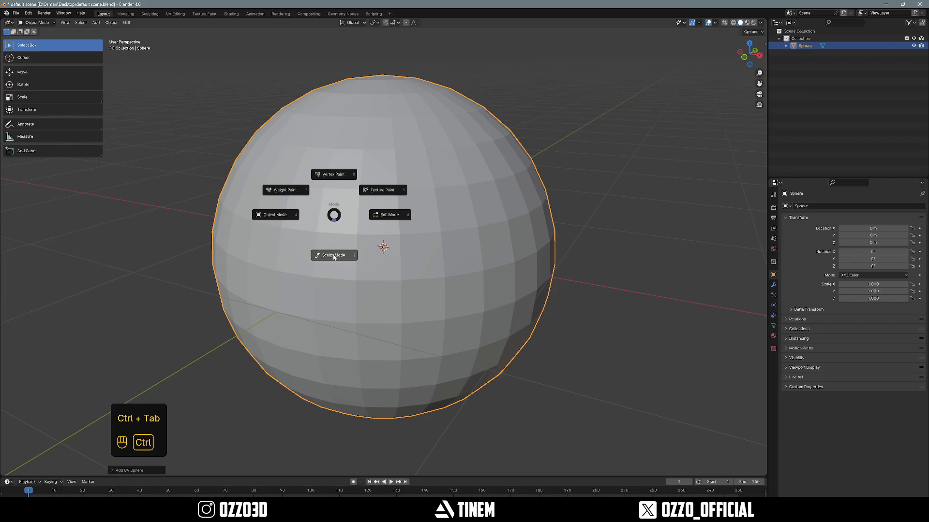
click(333, 255)
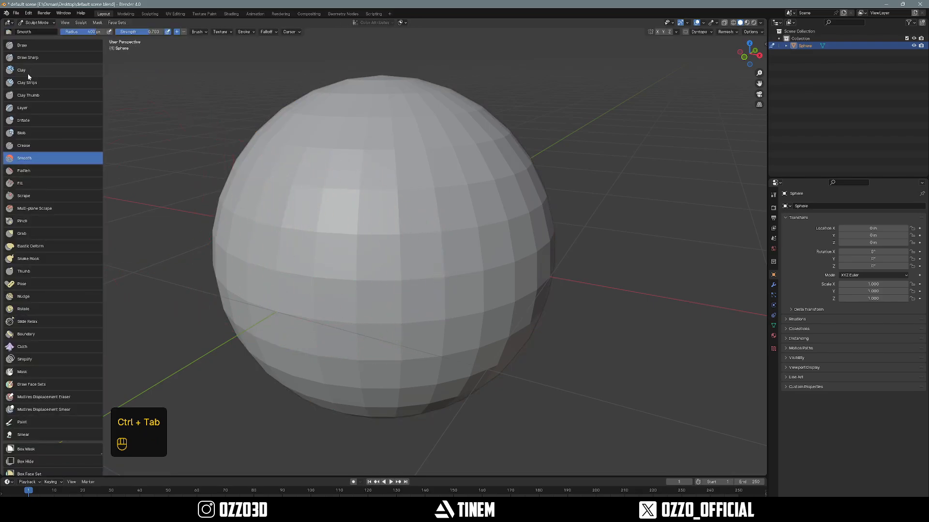
Reduce the Clay Strips brush radius to about 240 px and sculpt vertical strokes down the front of the sphere.
click(28, 82)
key(f)
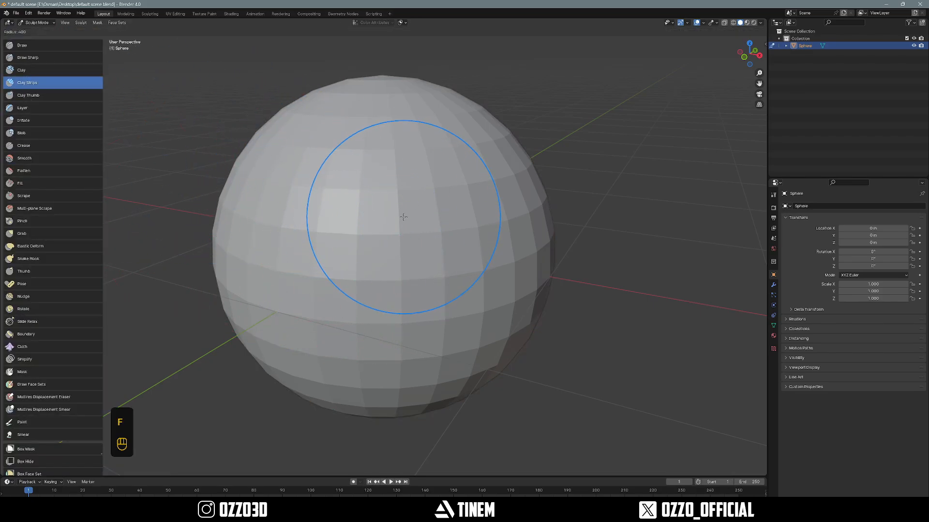
click(365, 217)
mouse_move(373, 194)
mouse_down()
mouse_move(357, 245)
mouse_move(394, 332)
mouse_move(379, 364)
mouse_up()
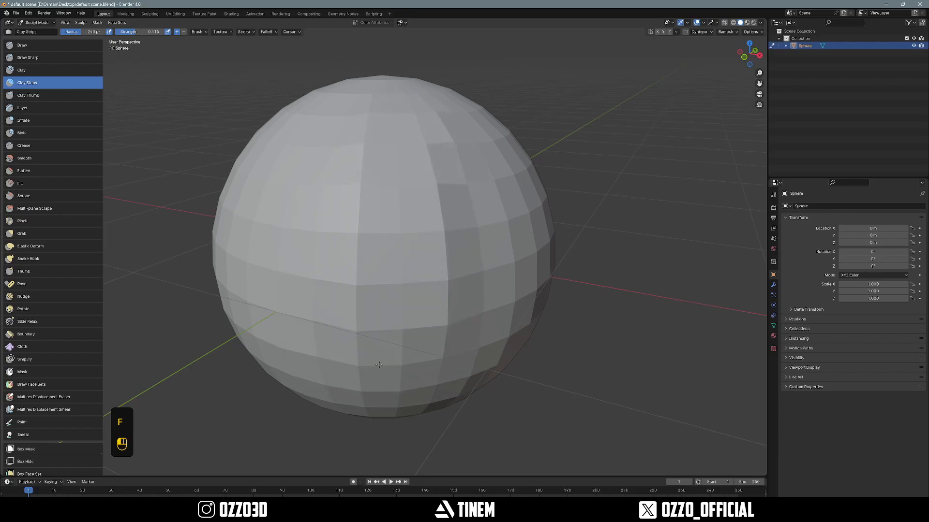
middle_drag(378, 365, 407, 355)
scroll(387, 231, down, 2)
scroll(387, 230, up, 1)
drag(386, 217, 357, 315)
mouse_move(389, 327)
middle_down()
mouse_move(342, 300)
mouse_move(333, 224)
mouse_move(382, 213)
middle_up()
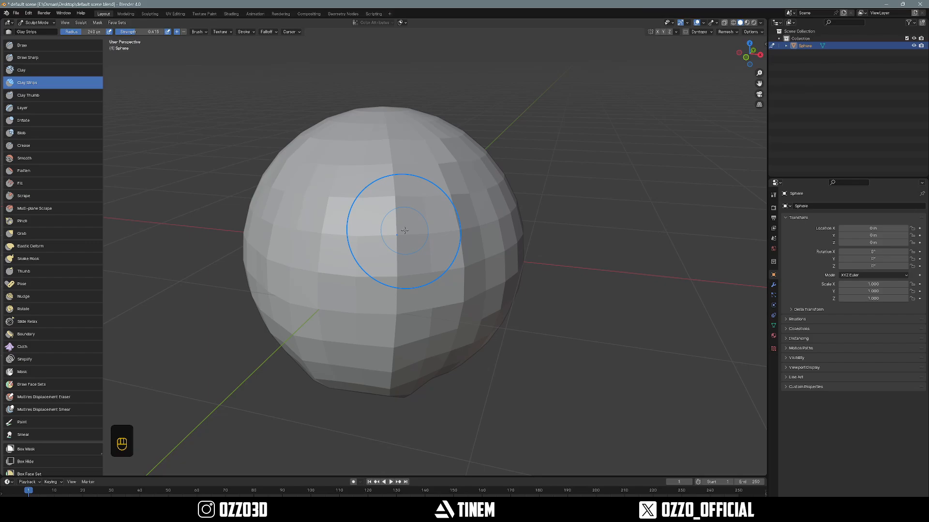
Check the Remesh settings and adjust the sphere's voxel size to about 0.0529 m using the grid preview.
key(r)
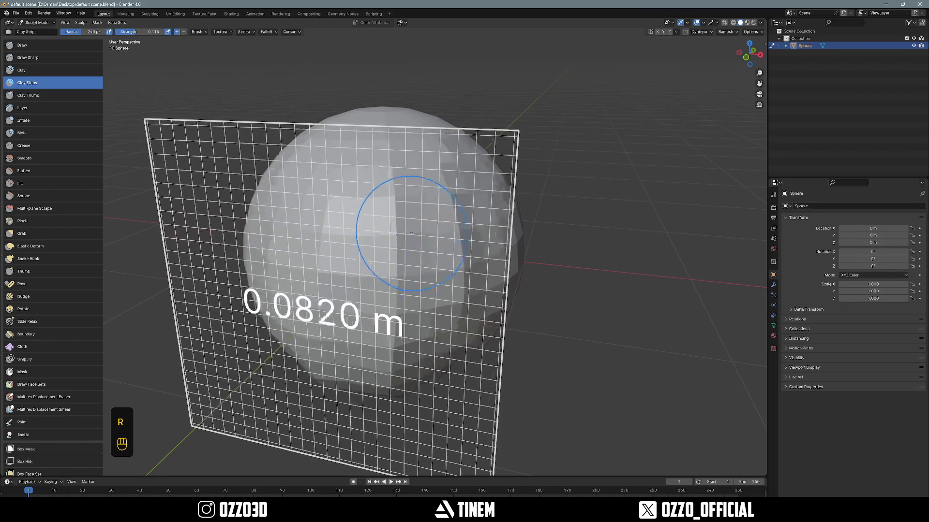
click(425, 236)
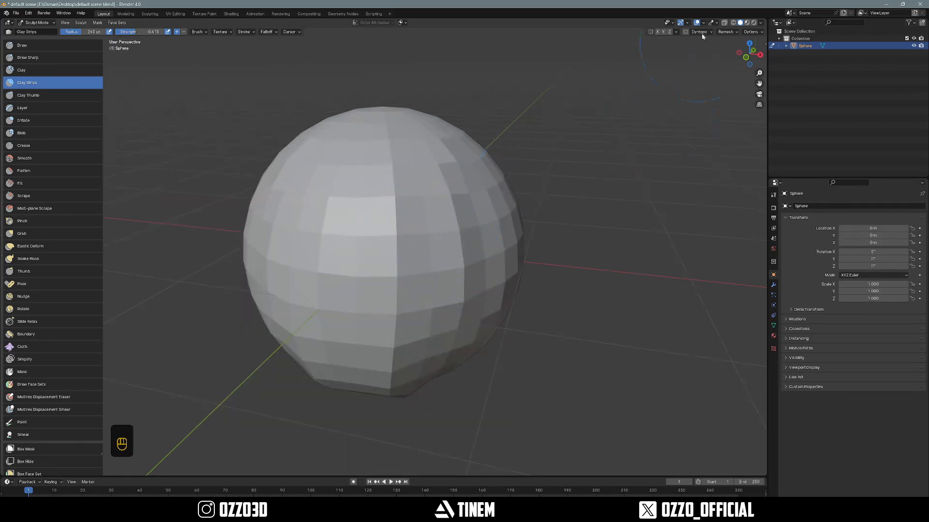
click(724, 32)
drag(738, 46, 735, 46)
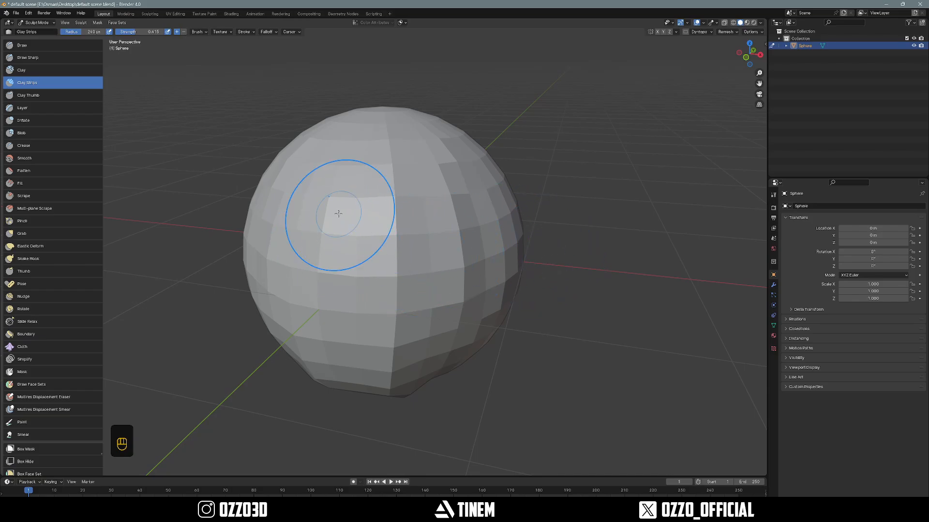
key(r)
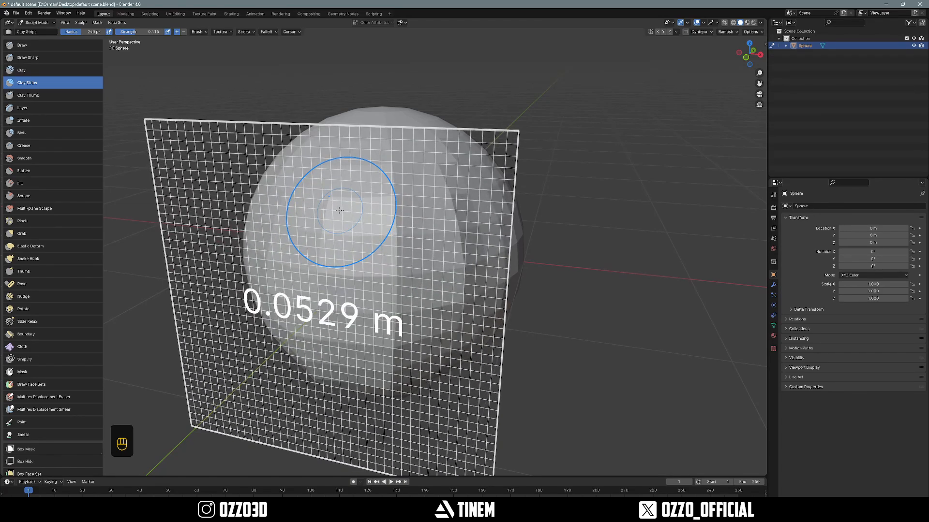
click(340, 209)
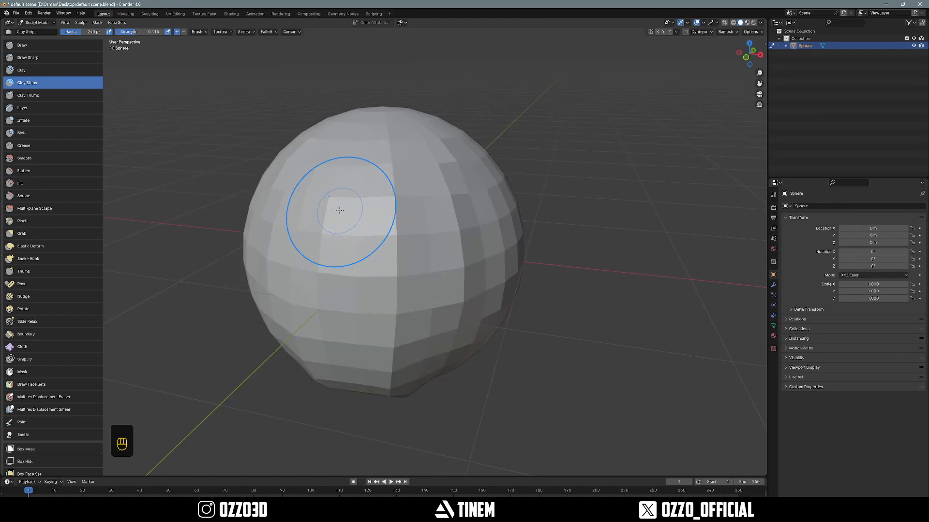
Voxel-remesh the sculpted sphere, inspect its new topology in wireframe shading and return to solid shading.
click(725, 32)
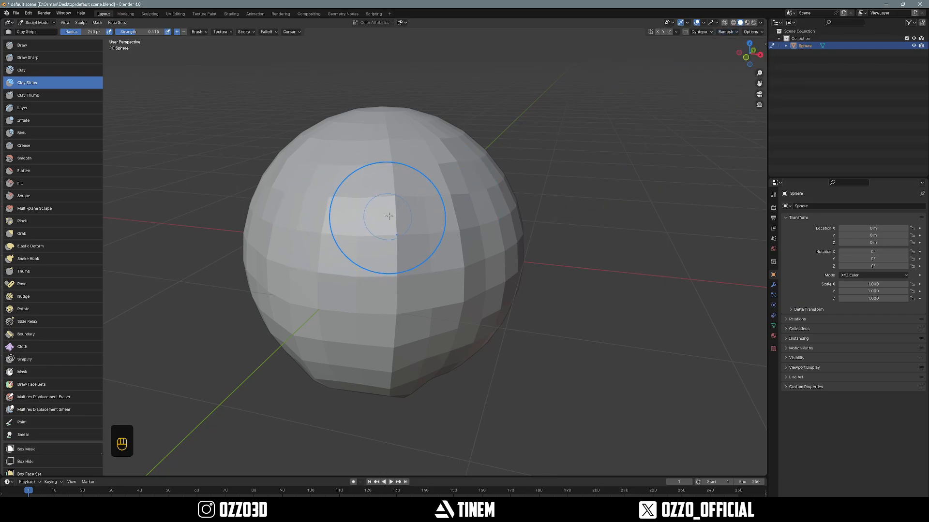
key(ctrl+r)
mouse_move(424, 219)
middle_down()
mouse_move(458, 207)
mouse_move(443, 211)
middle_up()
key(z)
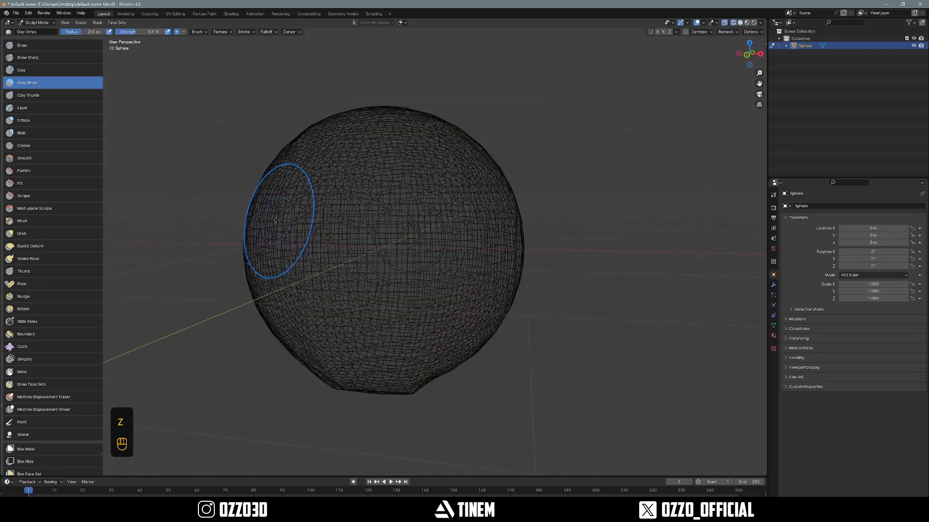
mouse_move(312, 224)
middle_down()
mouse_move(396, 226)
mouse_move(327, 224)
middle_up()
key(alt+z)
key(z)
click(372, 223)
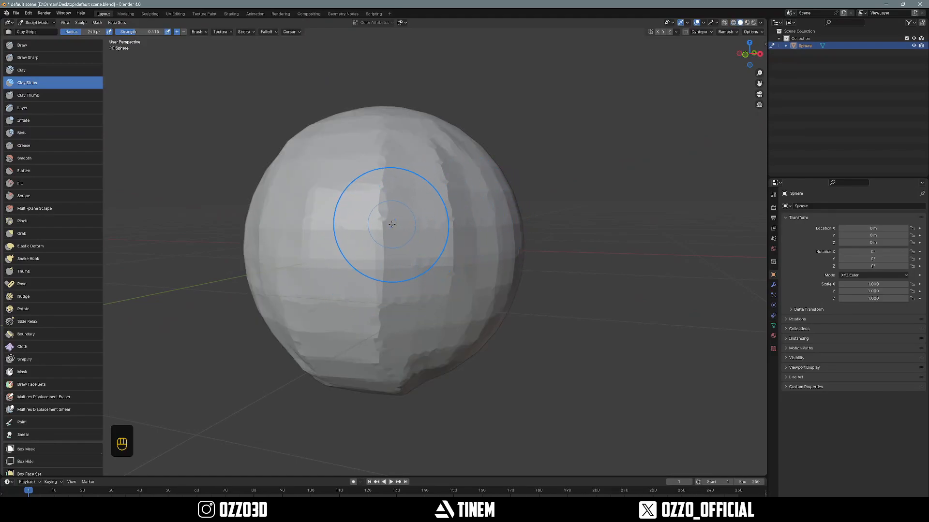
Compare the available viewport shading modes on the remeshed sphere, including wireframe, and finish in solid shading.
click(732, 24)
click(741, 25)
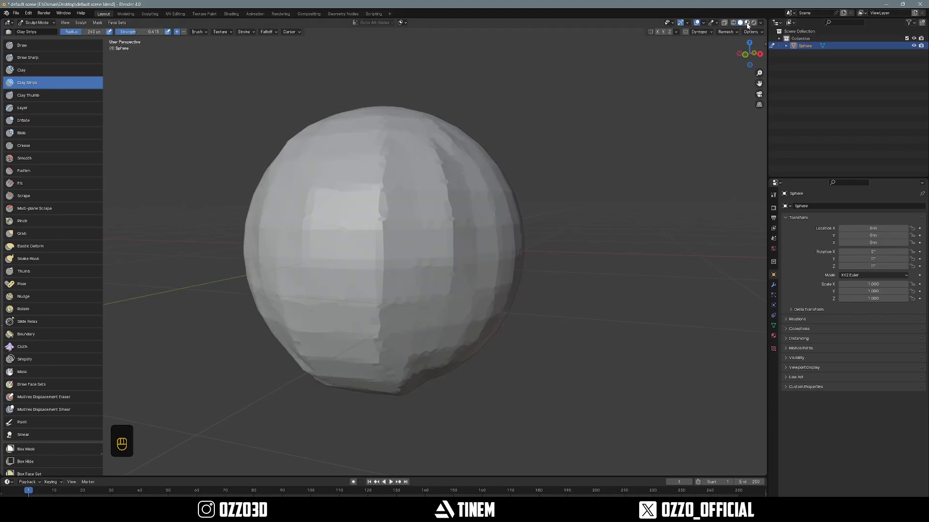
click(753, 23)
click(740, 22)
click(733, 23)
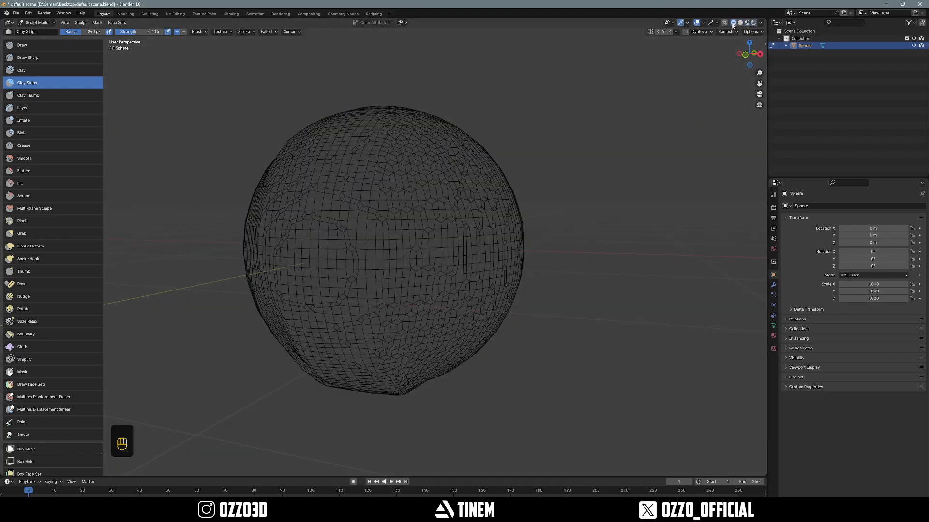
click(739, 23)
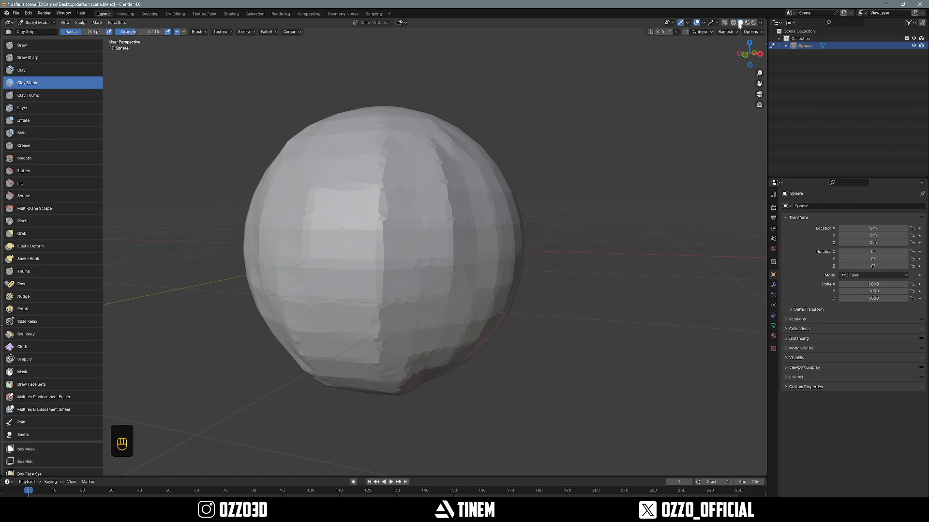
Examine the remeshed grid from a closer view in wireframe shading, and return the viewport to solid shading.
middle_drag(438, 213, 416, 228)
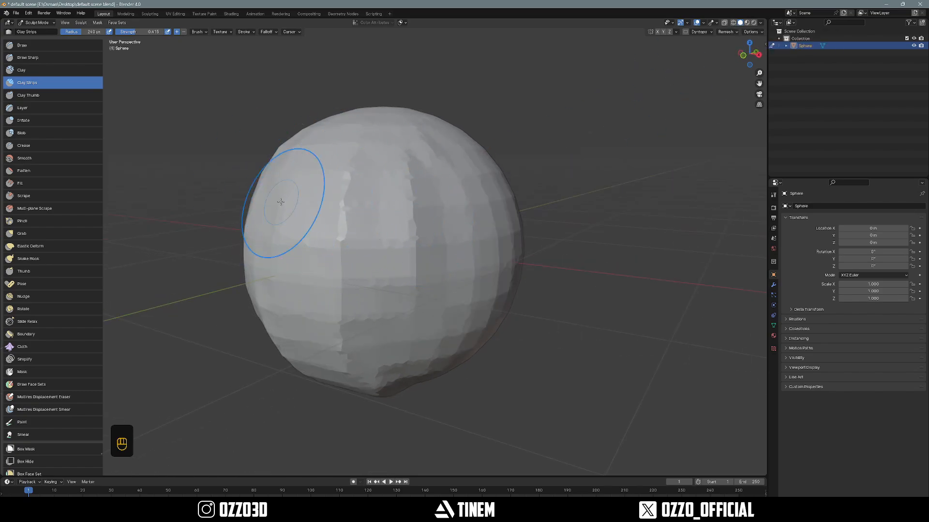
key(z)
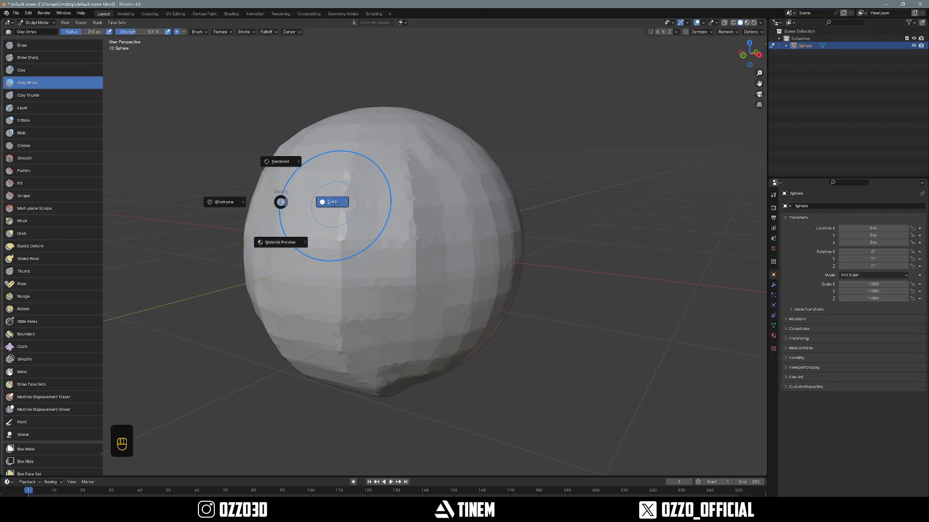
click(239, 207)
mouse_move(248, 260)
middle_down()
mouse_move(293, 202)
mouse_move(300, 232)
mouse_move(284, 247)
middle_up()
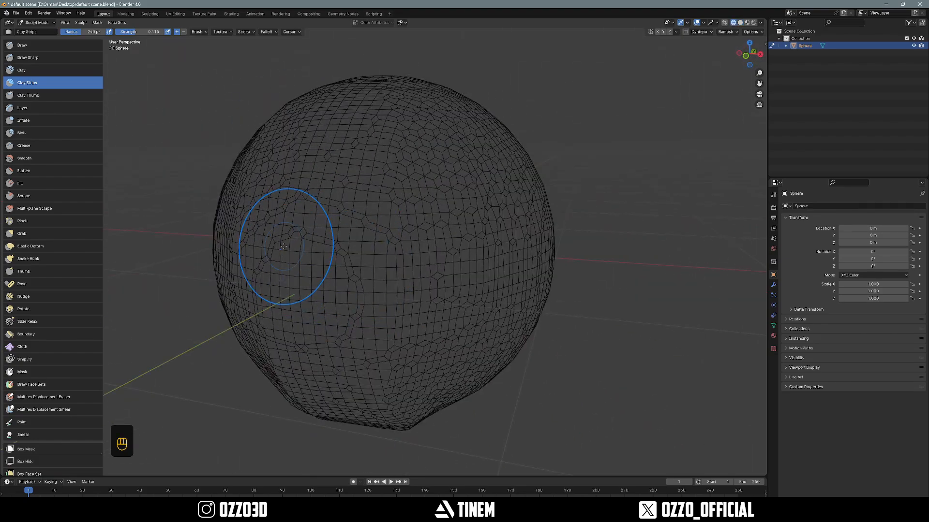
key(z)
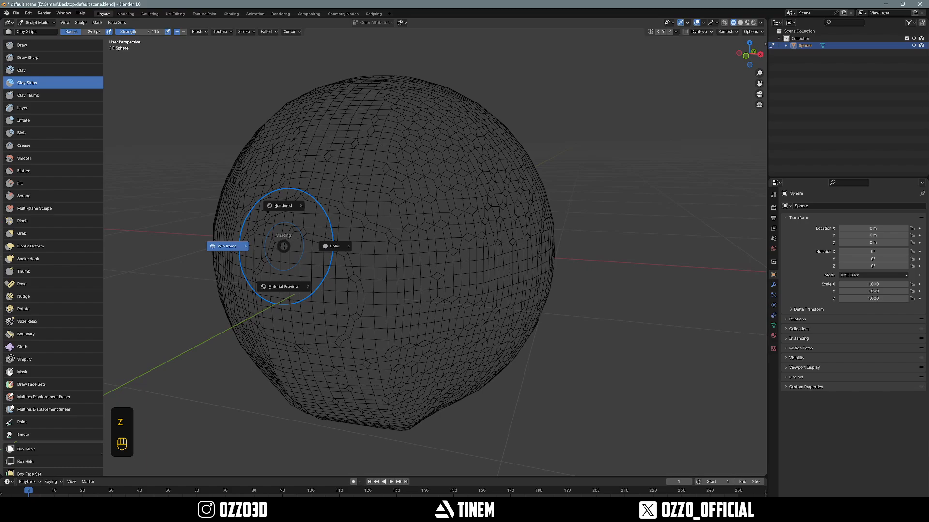
click(338, 242)
Sculpt a Clay Strips stroke on the side of the sphere and set the brush radius to about 187 px.
key(f)
middle_drag(351, 197, 382, 242)
drag(365, 211, 315, 307)
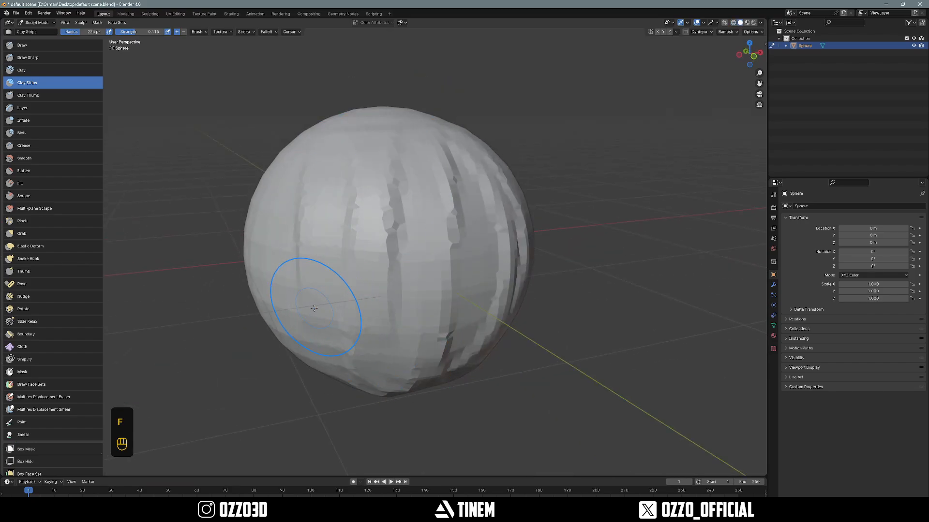
key(f)
click(429, 236)
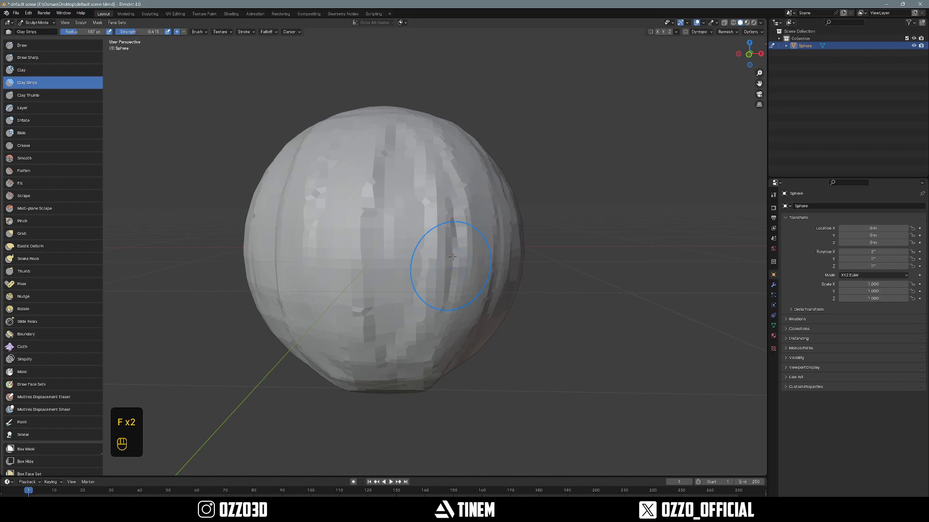
Carve a dent into the sphere's front with inverted Clay Strips strokes and set the brush radius to about 237 px.
mouse_move(438, 217)
ctrl+mouse_down()
mouse_move(450, 251)
mouse_move(457, 242)
mouse_move(436, 237)
ctrl+mouse_up()
key(f)
click(449, 242)
mouse_move(435, 237)
middle_down()
mouse_move(387, 221)
mouse_move(426, 235)
mouse_move(391, 249)
mouse_move(365, 242)
mouse_move(417, 266)
middle_up()
key(f)
click(405, 220)
key(f)
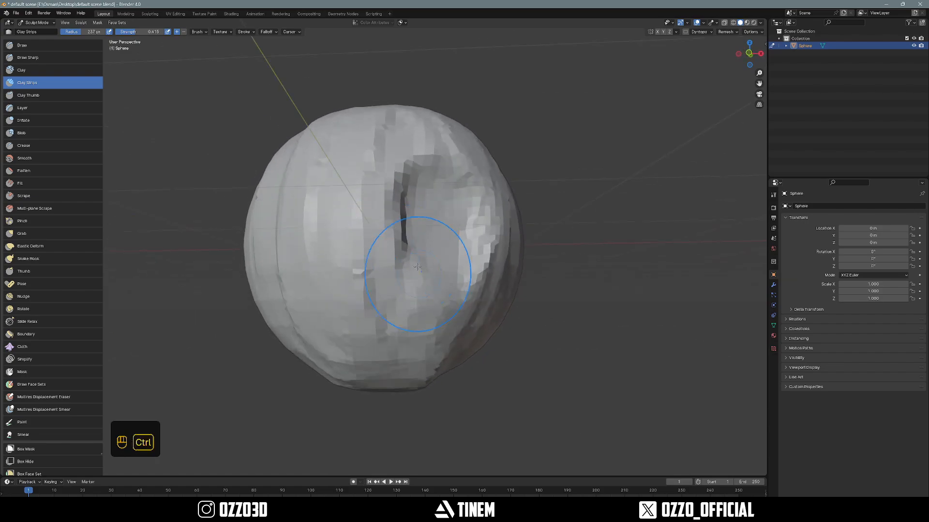
Enable X-axis sculpt symmetry and sculpt a mirrored Clay Strips stroke across the sphere.
middle_drag(444, 195, 405, 228)
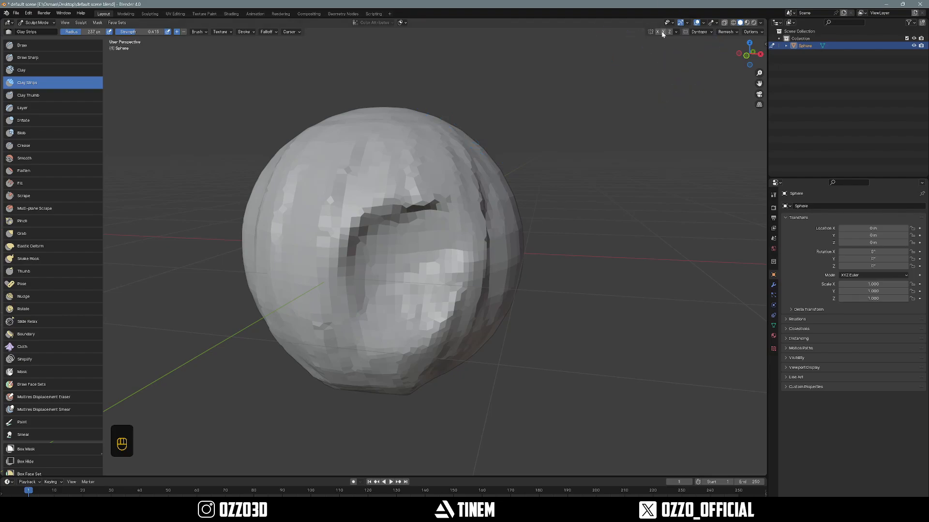
mouse_move(399, 253)
middle_down()
mouse_move(452, 257)
mouse_move(432, 258)
middle_up()
drag(490, 271, 443, 270)
middle_drag(418, 203, 452, 193)
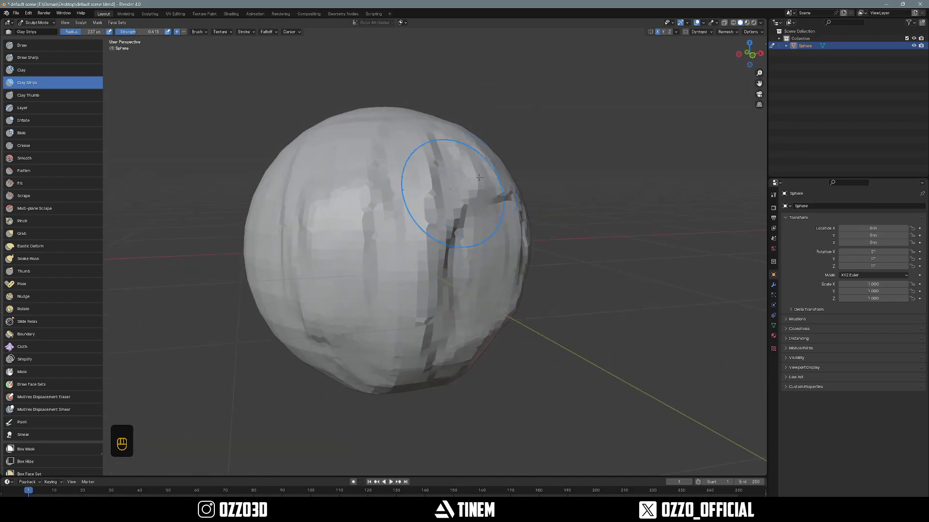
Sculpt mirrored strokes, extend the symmetry to the X, Y and Z axes and smooth the front surface.
mouse_move(471, 203)
mouse_down()
mouse_move(477, 246)
mouse_move(462, 307)
mouse_up()
middle_drag(457, 290, 402, 276)
mouse_move(406, 271)
mouse_down()
mouse_move(483, 217)
mouse_move(421, 291)
mouse_up()
middle_drag(477, 267, 453, 259)
mouse_move(452, 247)
shift+mouse_down()
mouse_move(441, 224)
mouse_move(503, 204)
shift+mouse_up()
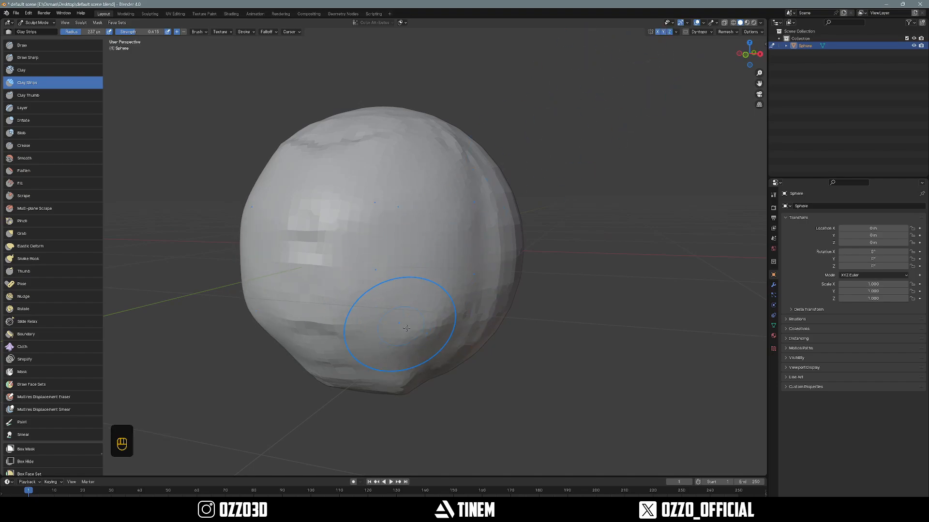
Build up clay volume around the front, sides and top of the sphere with symmetric Clay Strips strokes.
mouse_move(406, 334)
mouse_down()
mouse_move(372, 278)
mouse_move(445, 266)
mouse_up()
middle_drag(433, 278, 395, 268)
mouse_move(394, 264)
mouse_down()
mouse_move(387, 285)
mouse_move(398, 357)
mouse_move(414, 247)
mouse_up()
scroll(409, 299, down, 2)
middle_drag(410, 299, 409, 264)
mouse_move(409, 263)
mouse_down()
mouse_move(387, 261)
mouse_move(423, 185)
mouse_move(442, 271)
mouse_up()
middle_drag(435, 276, 361, 318)
drag(360, 318, 348, 271)
middle_drag(355, 271, 415, 284)
mouse_move(414, 284)
mouse_down()
mouse_move(387, 300)
mouse_move(345, 257)
mouse_move(402, 271)
mouse_up()
middle_drag(450, 254, 414, 291)
mouse_move(415, 290)
mouse_down()
mouse_move(325, 233)
mouse_move(352, 216)
mouse_move(389, 293)
mouse_move(320, 290)
mouse_up()
middle_drag(320, 290, 387, 255)
mouse_move(388, 255)
mouse_down()
mouse_move(358, 213)
mouse_move(390, 257)
mouse_move(441, 180)
mouse_up()
middle_drag(270, 184, 144, 158)
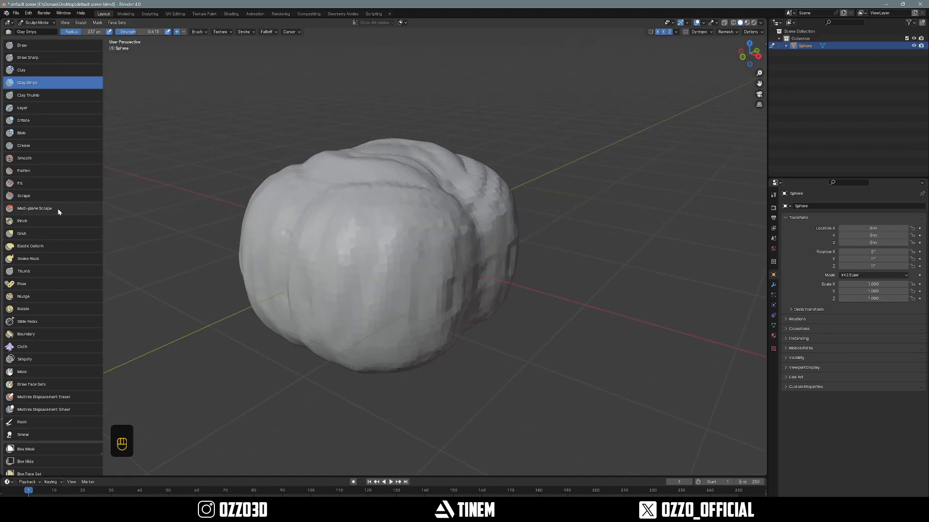
Switch to the Scrape brush, set its radius to about 335 px and flatten the lumpy sides of the form.
click(45, 198)
key(f)
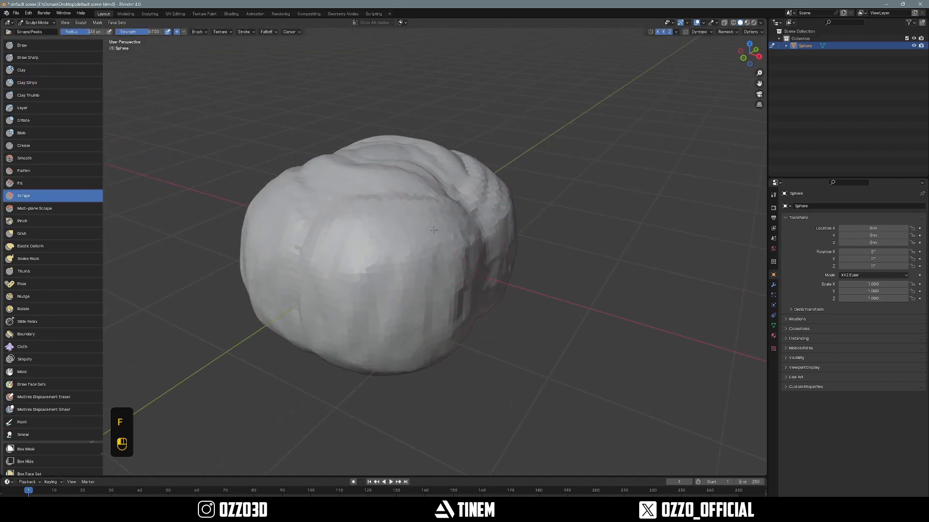
middle_drag(404, 245, 370, 241)
mouse_move(370, 242)
mouse_down()
mouse_move(358, 227)
mouse_move(334, 230)
mouse_up()
middle_drag(334, 229, 281, 224)
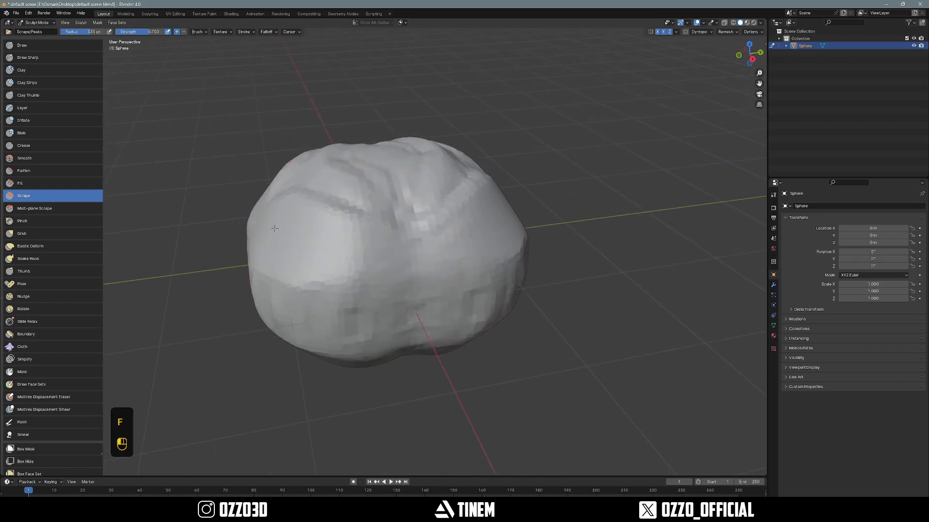
mouse_move(276, 224)
mouse_down()
mouse_move(280, 238)
mouse_move(282, 212)
mouse_up()
Scrape the top, underside and shoulders of the form into broad flat planes.
middle_drag(283, 213, 327, 245)
mouse_move(326, 244)
mouse_down()
mouse_move(334, 217)
mouse_move(350, 208)
mouse_up()
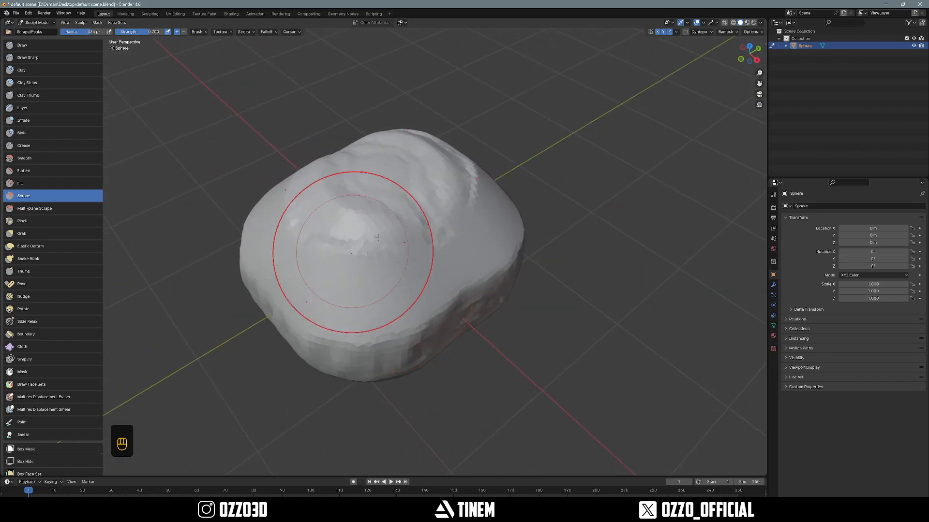
drag(352, 253, 350, 181)
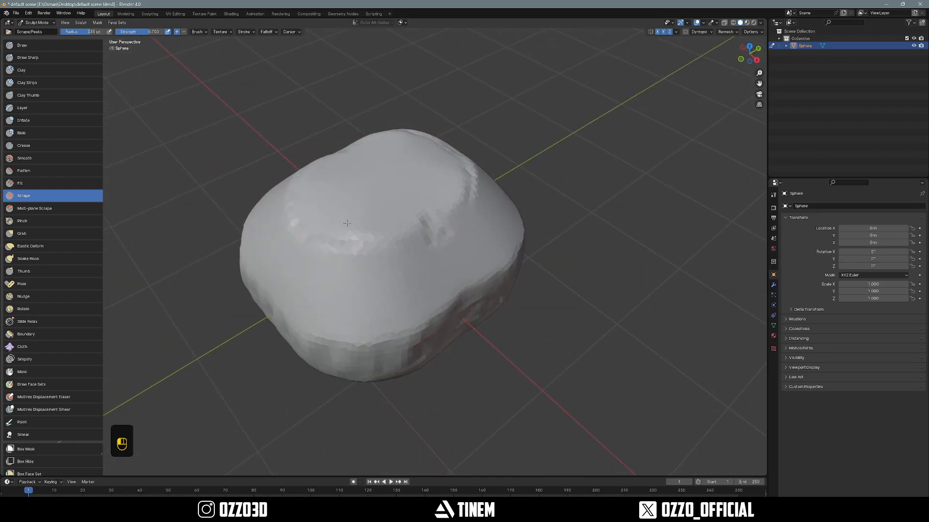
drag(455, 190, 450, 220)
middle_drag(314, 221, 311, 178)
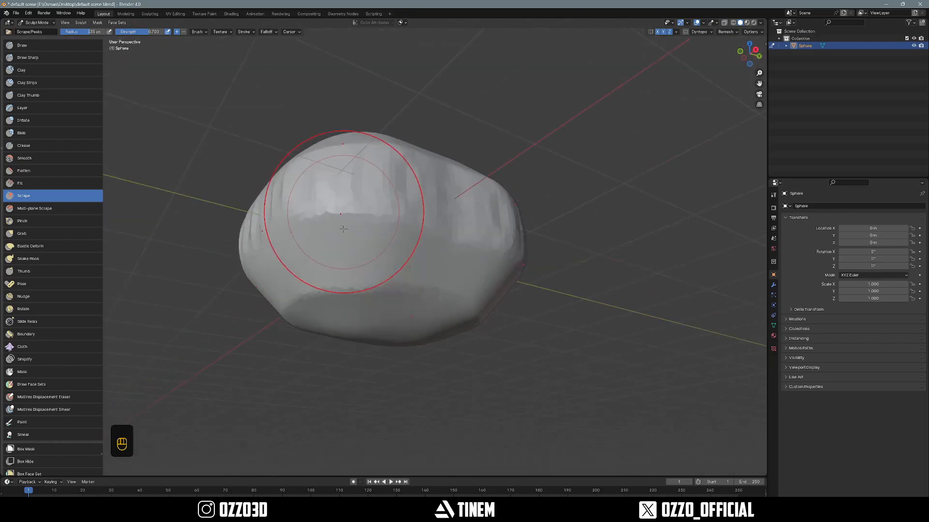
drag(343, 212, 317, 244)
mouse_move(316, 244)
middle_down()
mouse_move(327, 267)
mouse_move(311, 243)
middle_up()
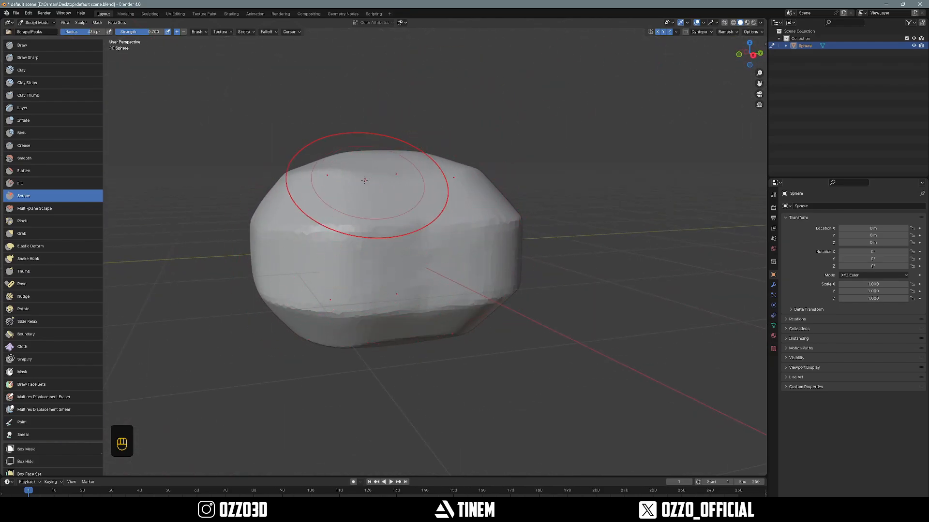
middle_drag(367, 187, 321, 228)
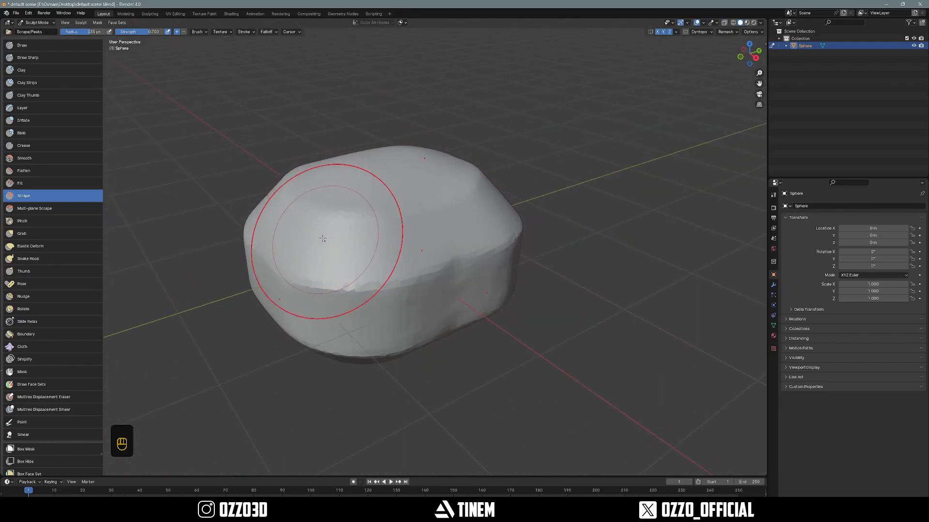
Switch to the Crease brush with a radius of about 168 px and cut creases across the sides and top.
click(32, 149)
key(f)
mouse_move(383, 255)
middle_down()
mouse_move(401, 249)
mouse_move(365, 290)
middle_up()
click(386, 256)
key(f)
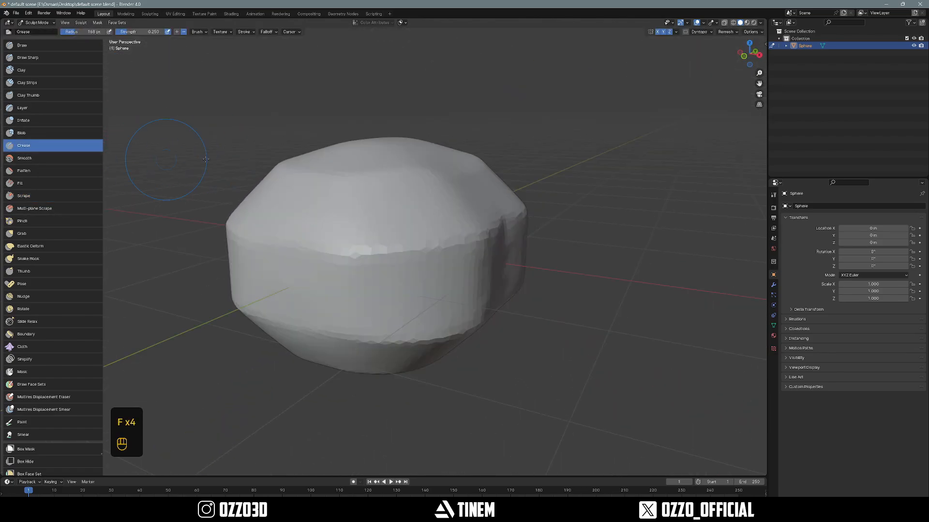
middle_drag(391, 258, 361, 252)
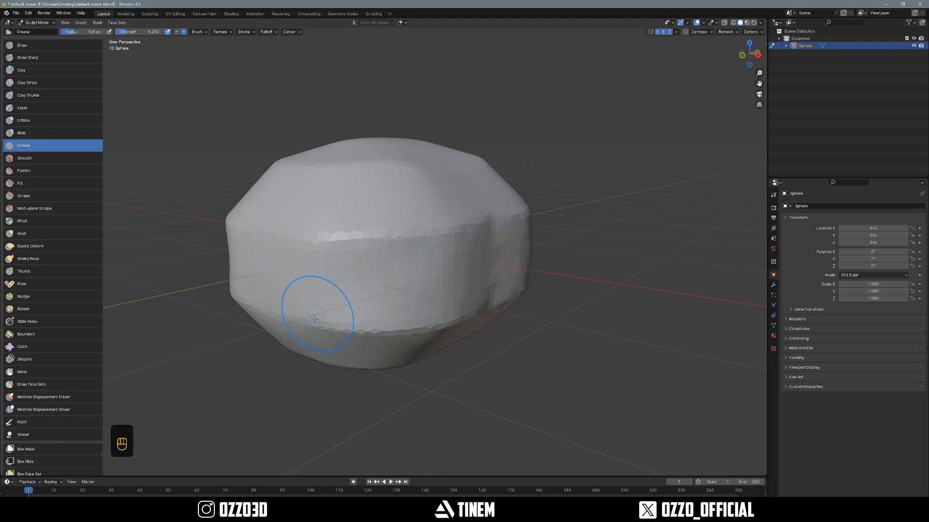
drag(481, 224, 340, 304)
middle_drag(396, 256, 399, 302)
mouse_move(459, 186)
mouse_down()
mouse_move(449, 206)
mouse_move(476, 212)
mouse_up()
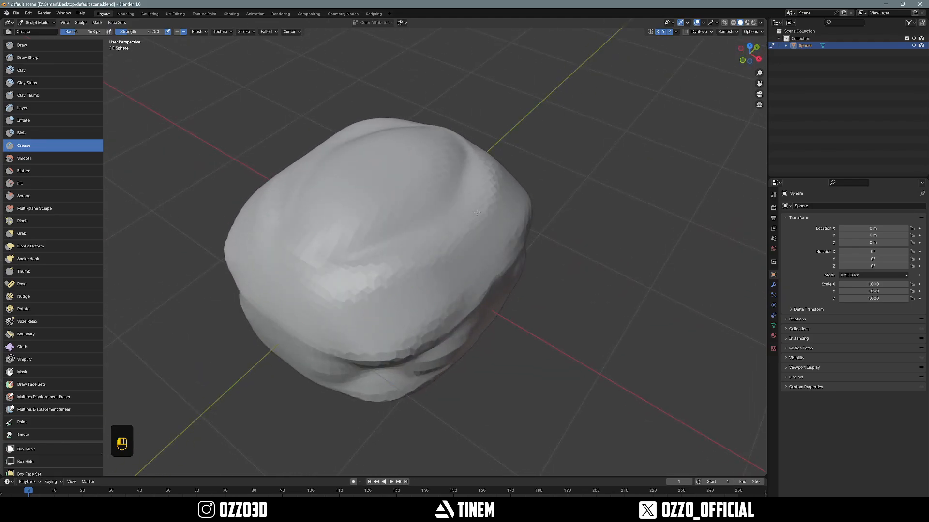
Switch to the Snake Hook brush with a radius of about 302 px and pull mirrored limbs out of the body.
click(39, 265)
key(f)
key(f)
mouse_move(406, 299)
middle_down()
mouse_move(439, 280)
mouse_move(521, 286)
middle_up()
key(f)
click(524, 313)
drag(512, 282, 678, 349)
drag(620, 308, 719, 379)
Stretch the form further outward with another symmetric Snake Hook pull on the opposite side.
mouse_move(564, 269)
middle_down()
mouse_move(479, 245)
mouse_move(483, 309)
mouse_move(416, 260)
mouse_move(467, 203)
mouse_move(462, 228)
middle_up()
scroll(480, 244, down, 3)
scroll(416, 259, up, 1)
drag(284, 242, 229, 247)
mouse_move(309, 243)
middle_down()
mouse_move(455, 232)
mouse_move(425, 280)
mouse_move(414, 332)
middle_up()
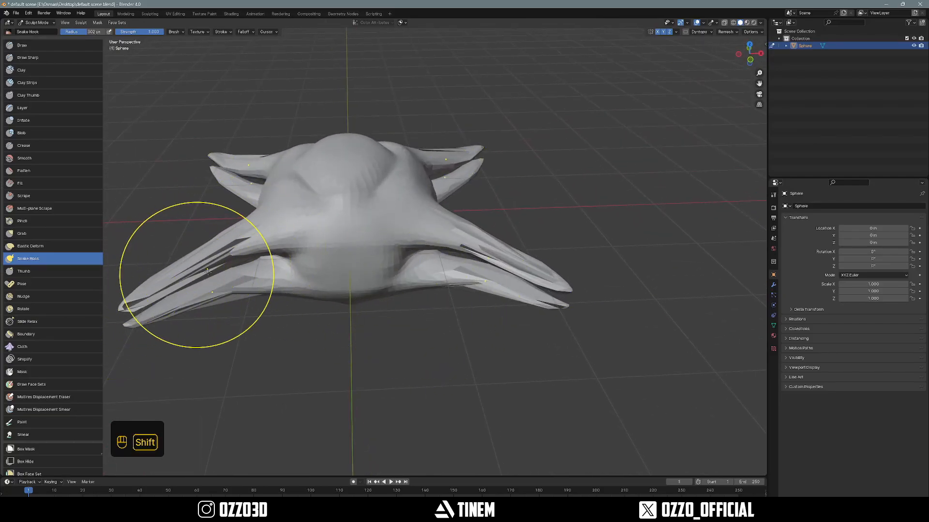
Voxel-remesh the stretched limbs, smooth their surface and remesh the form again.
mouse_move(208, 271)
shift+middle_down()
mouse_move(280, 284)
mouse_move(333, 248)
shift+middle_up()
key(ctrl+r)
shift+drag(331, 244, 237, 310)
shift+middle_drag(240, 307, 218, 308)
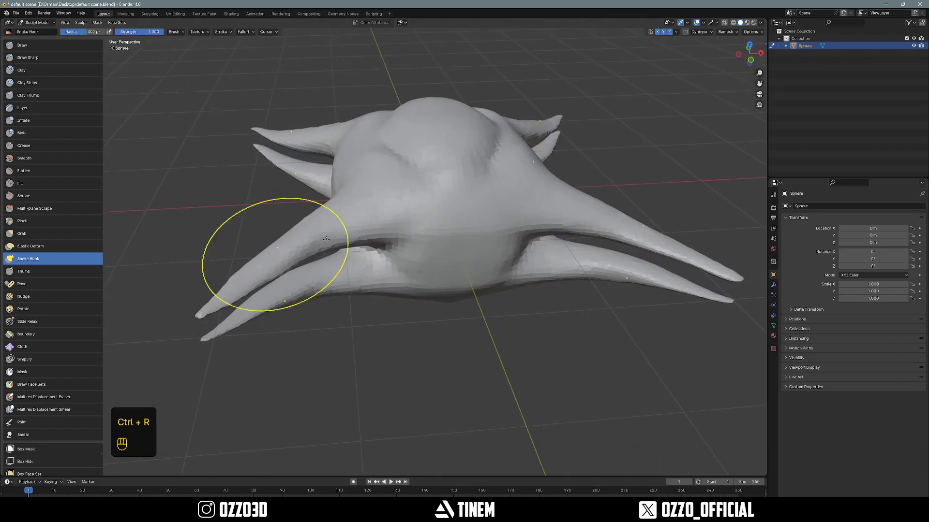
key(ctrl+r)
Pull the limb tips further outward and drag another part of the form with Snake Hook.
drag(211, 308, 188, 325)
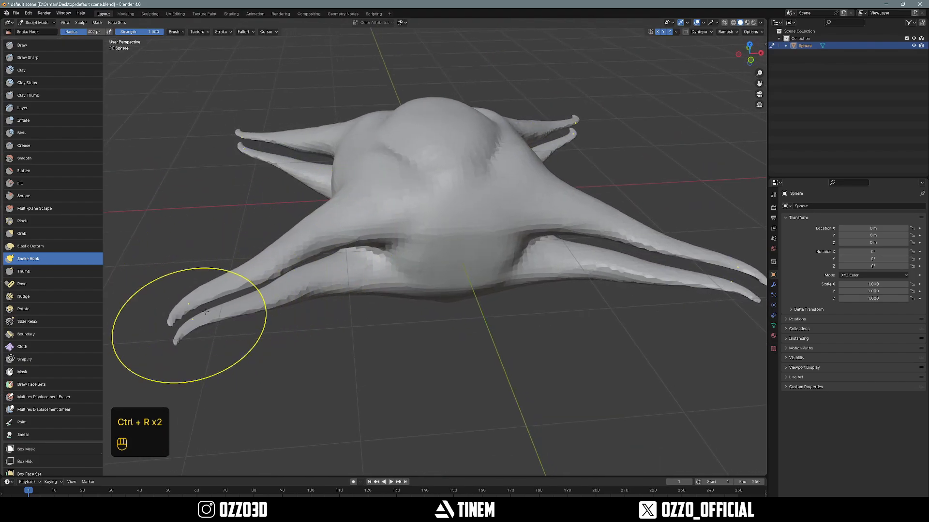
middle_drag(188, 325, 220, 365)
ctrl+middle_drag(295, 310, 311, 346)
mouse_move(311, 346)
mouse_down()
mouse_move(283, 294)
mouse_move(319, 282)
mouse_move(317, 321)
mouse_move(367, 339)
mouse_up()
mouse_move(367, 338)
ctrl+middle_down()
mouse_move(330, 312)
mouse_move(394, 280)
ctrl+middle_up()
Reduce the Snake Hook radius to about 191 px, pull bumps out of the central body and remesh the form.
mouse_move(344, 256)
middle_down()
mouse_move(435, 256)
mouse_move(459, 242)
mouse_move(420, 213)
middle_up()
key(f)
click(405, 240)
key(f)
click(405, 221)
drag(404, 222, 419, 203)
middle_drag(419, 203, 363, 249)
mouse_move(374, 254)
mouse_down()
mouse_move(356, 244)
mouse_move(328, 261)
mouse_up()
mouse_move(382, 228)
middle_down()
mouse_move(357, 254)
mouse_move(425, 187)
mouse_move(489, 89)
middle_up()
key(ctrl+r)
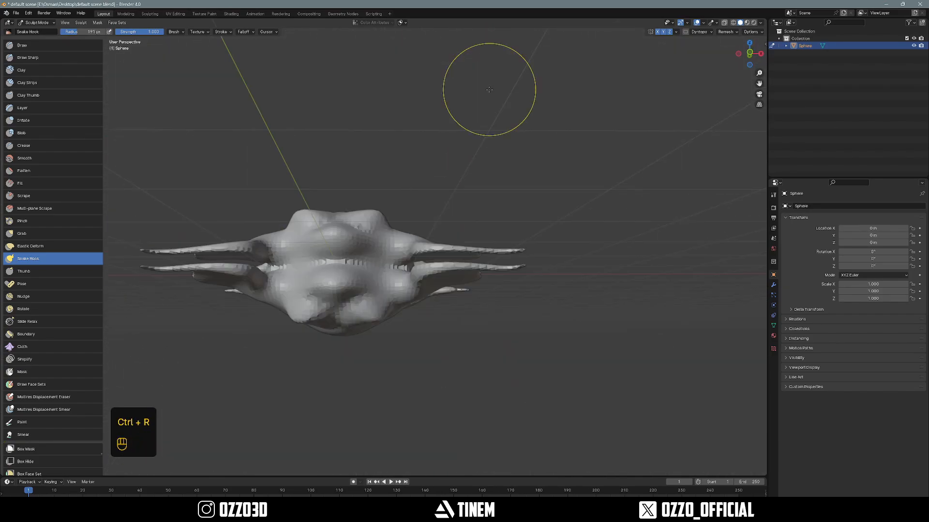